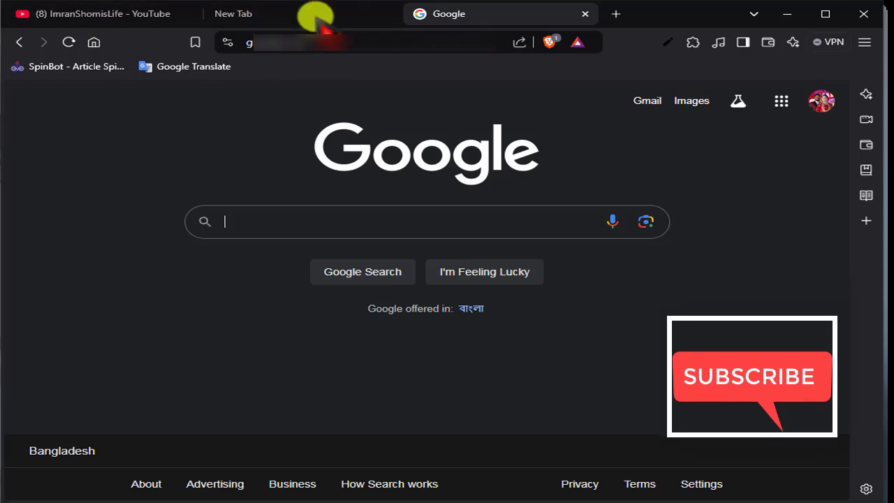
# Return from the other open browser tabs to the YouTube channel page and go to the YouTube home feed
pyautogui.click(270, 15)
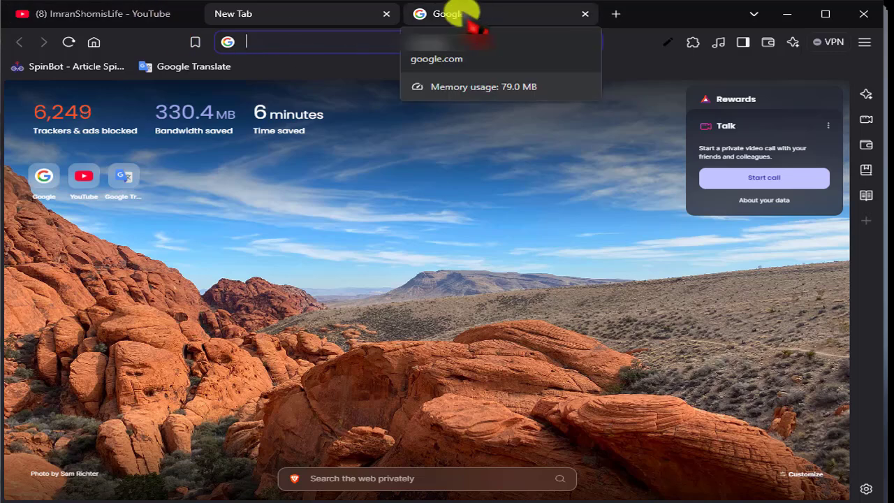
pyautogui.click(466, 14)
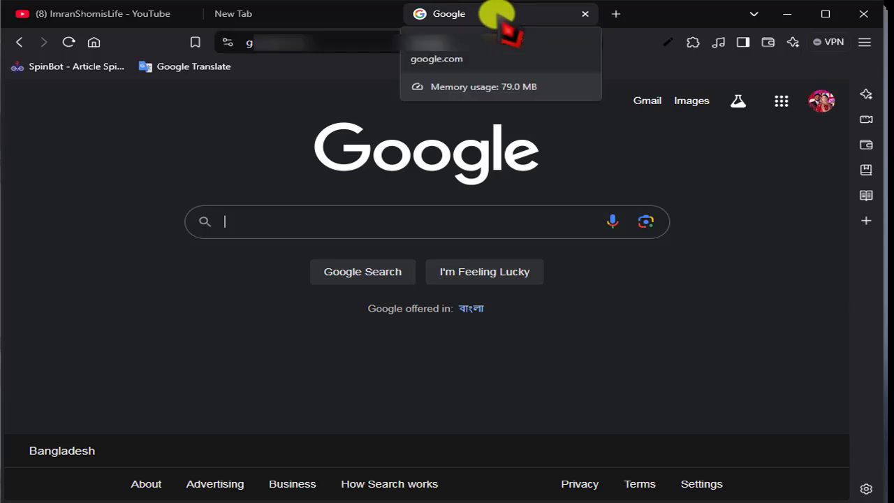
pyautogui.click(103, 15)
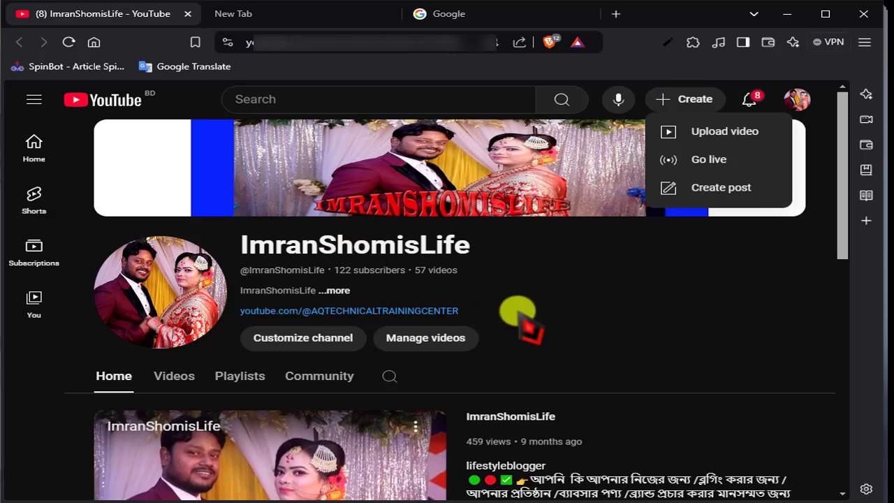
pyautogui.click(100, 105)
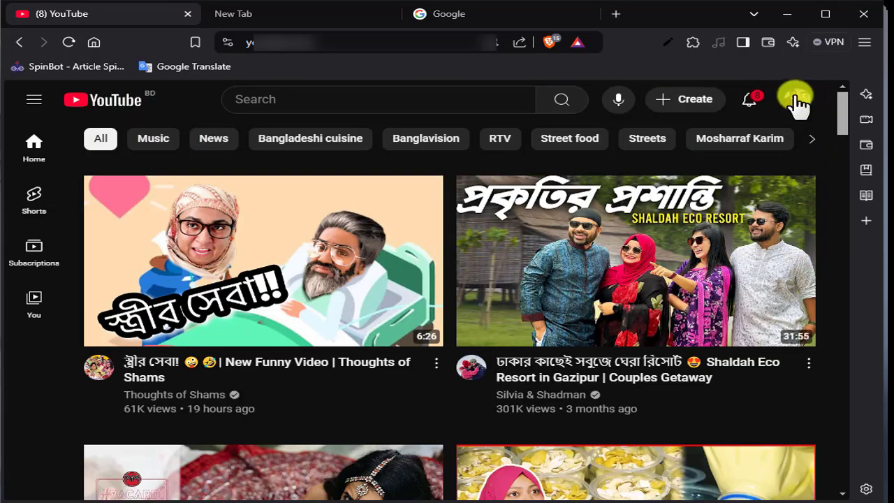
# Switch to the second channel listed under the signed-in Google account
pyautogui.click(798, 101)
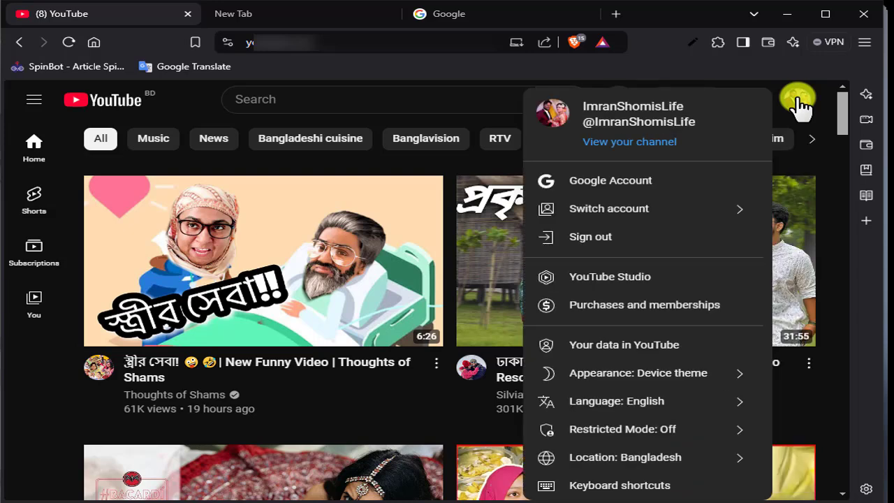
pyautogui.click(735, 220)
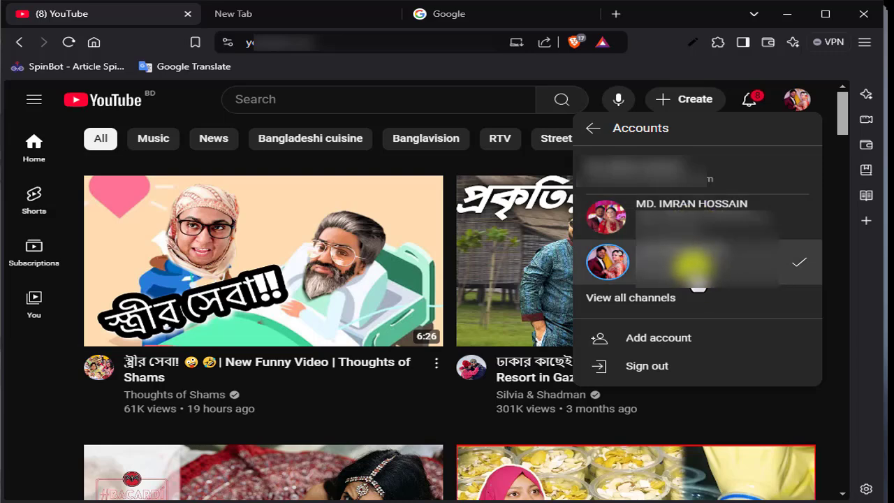
pyautogui.click(683, 262)
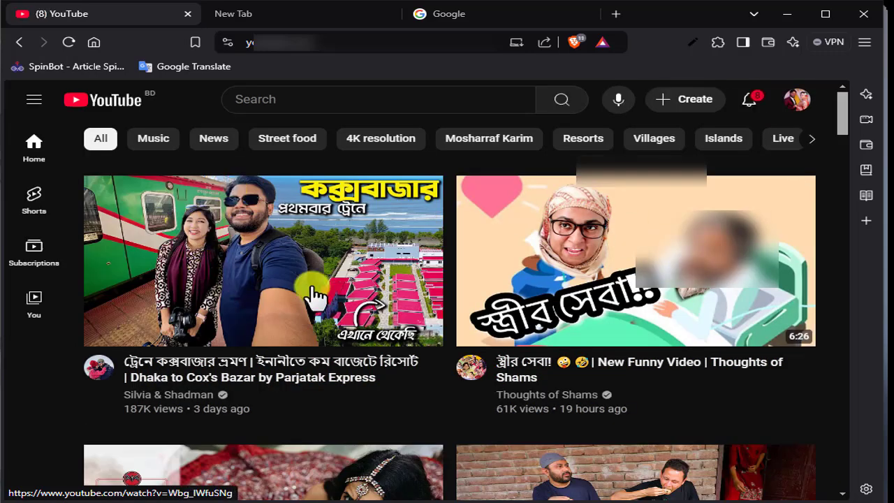
pyautogui.click(793, 102)
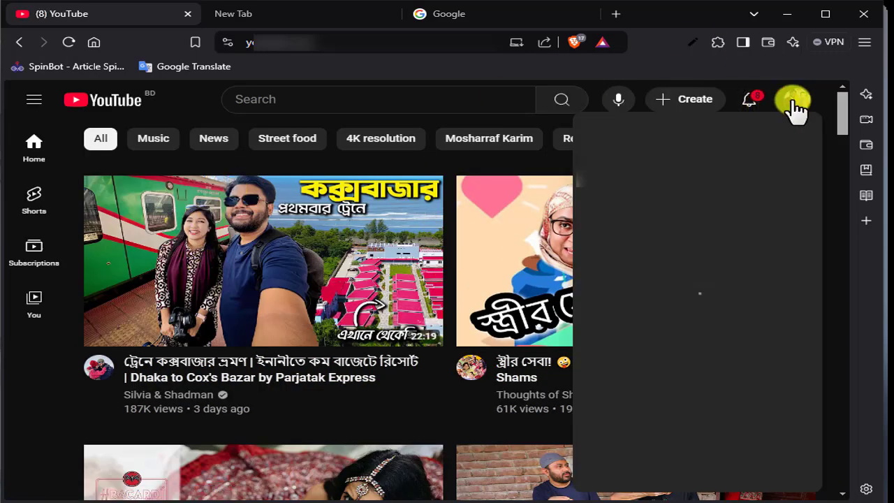
pyautogui.click(661, 209)
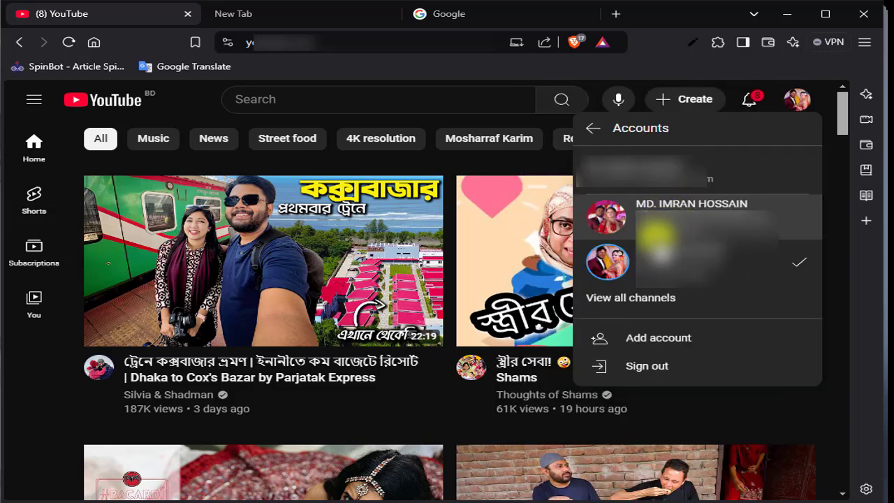
pyautogui.click(777, 252)
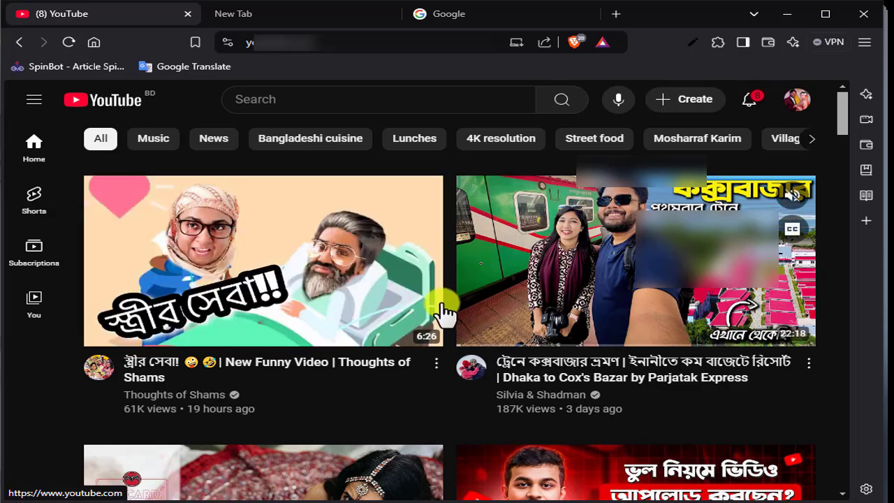
pyautogui.scroll(-5, 442, 307)
pyautogui.scroll(-5, 395, 328)
pyautogui.scroll(7, 391, 339)
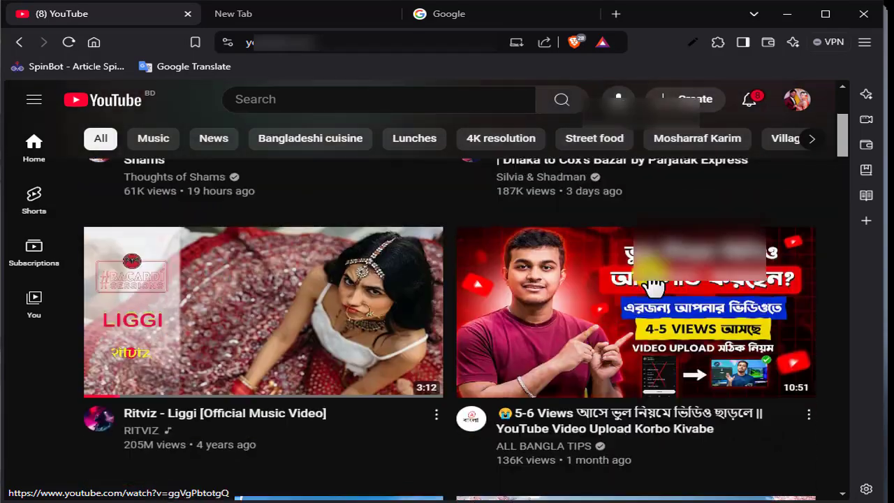
pyautogui.scroll(3, 657, 280)
# Examine the account menu and the channels available under the signed-in Google account
pyautogui.click(797, 100)
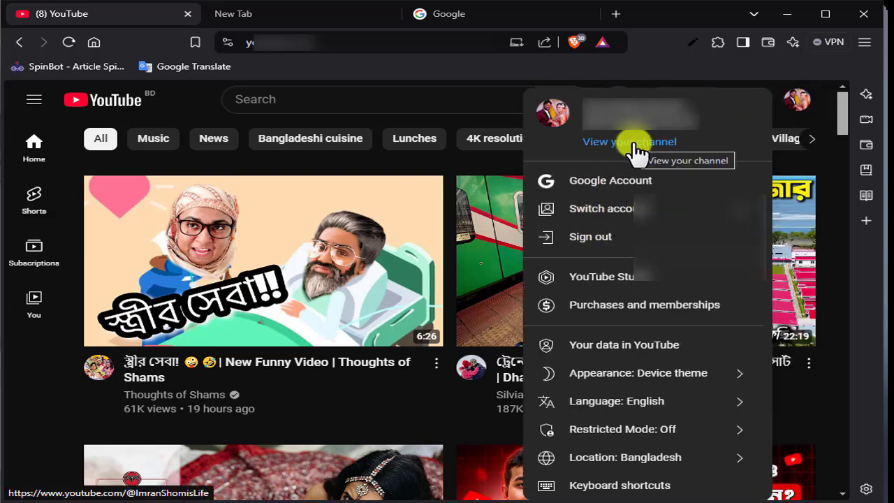
pyautogui.click(796, 105)
pyautogui.click(796, 105)
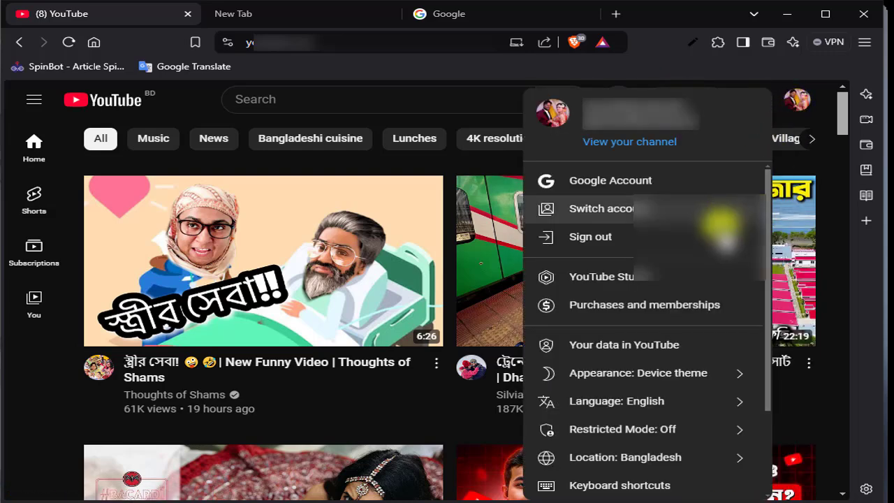
pyautogui.click(739, 213)
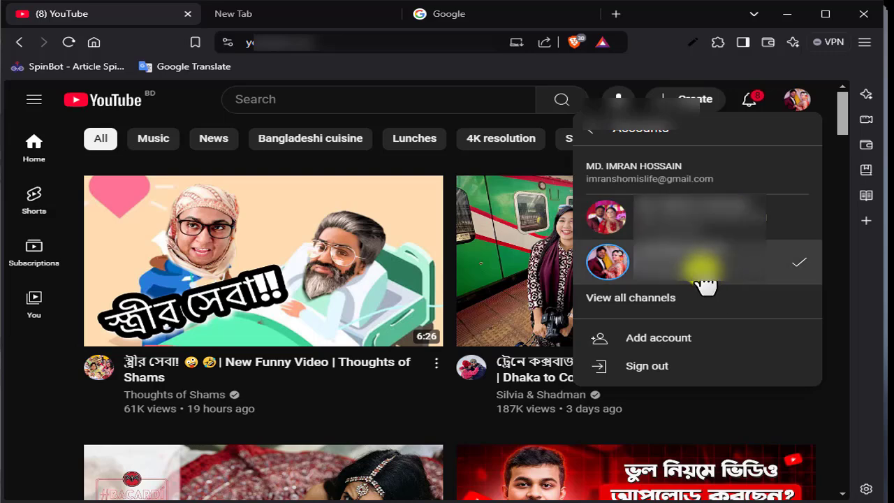
pyautogui.click(797, 102)
pyautogui.click(796, 104)
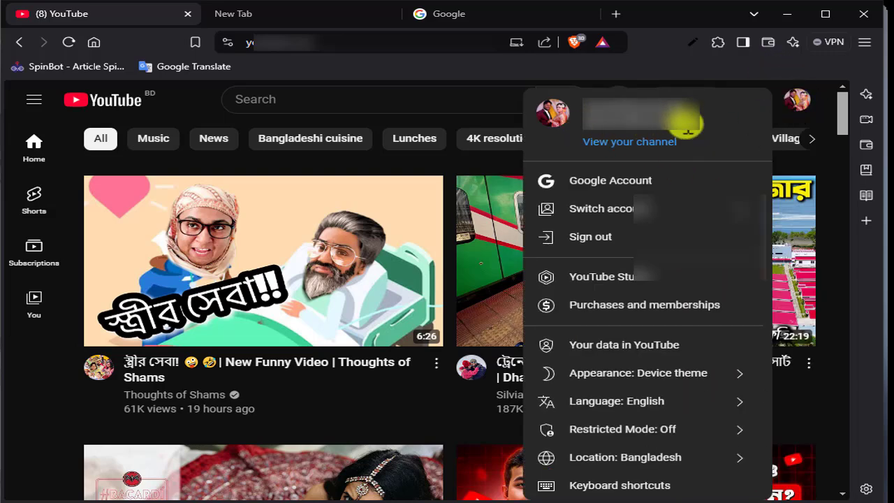
pyautogui.click(800, 105)
pyautogui.click(800, 104)
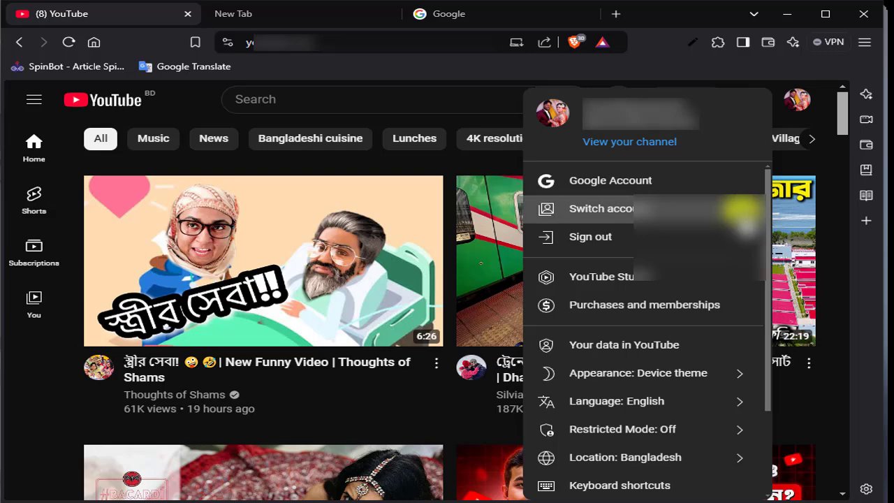
pyautogui.click(740, 208)
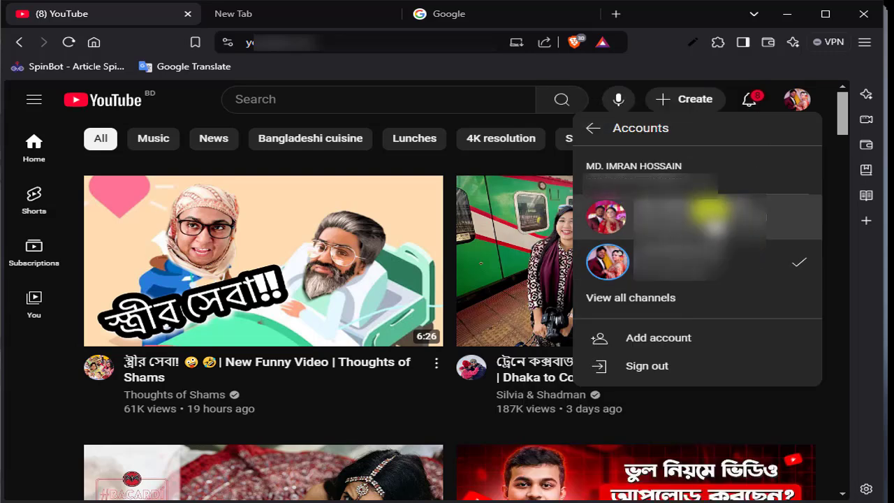
pyautogui.click(799, 101)
# Select the second channel in the account switcher and open its channel page
pyautogui.click(799, 105)
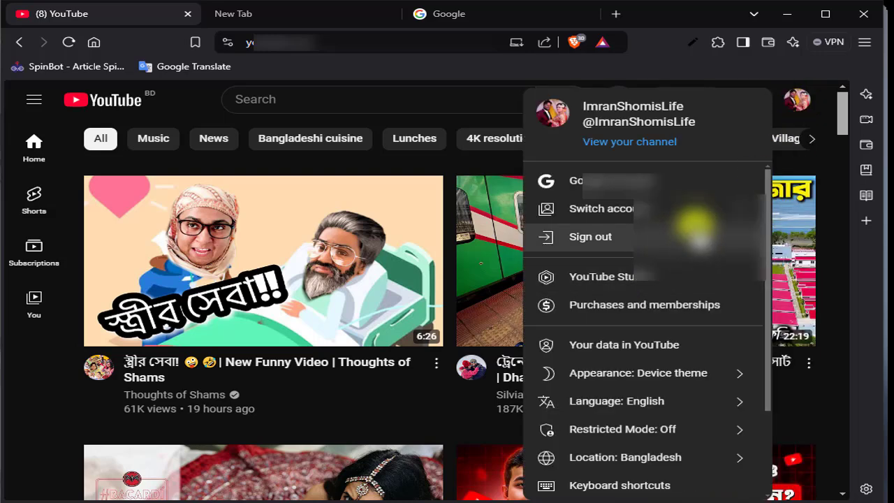
pyautogui.click(692, 208)
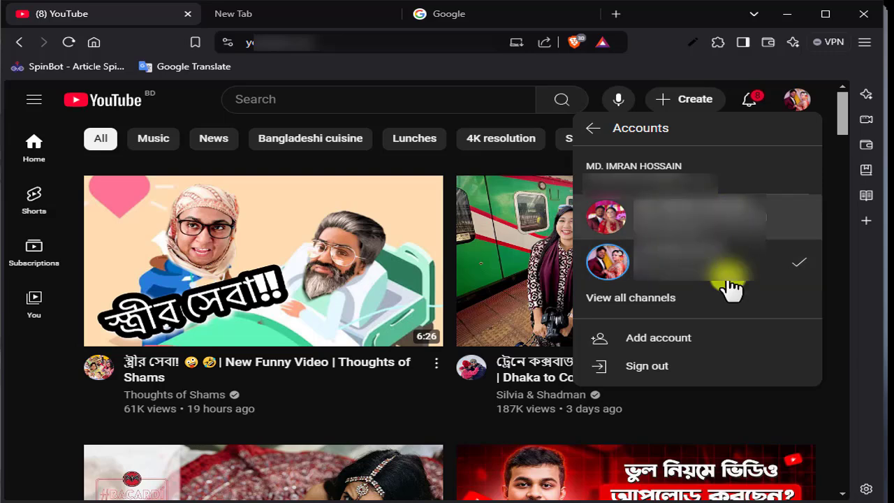
pyautogui.click(769, 272)
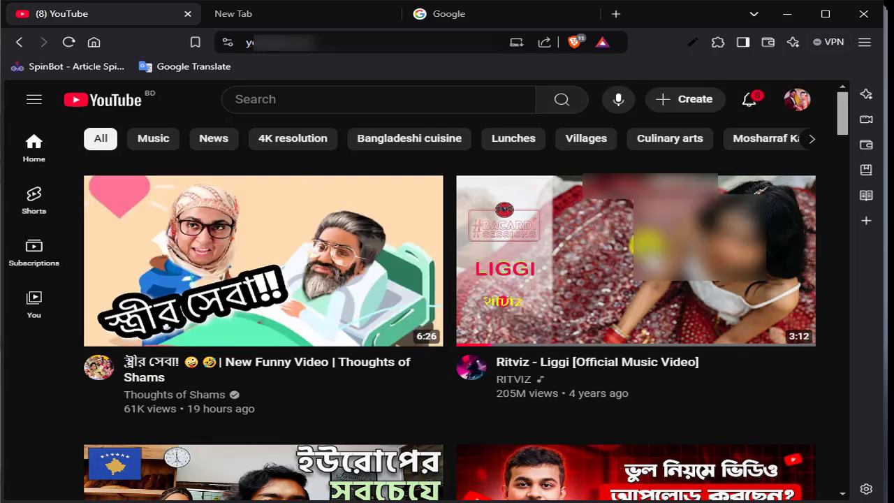
pyautogui.click(802, 105)
pyautogui.click(544, 138)
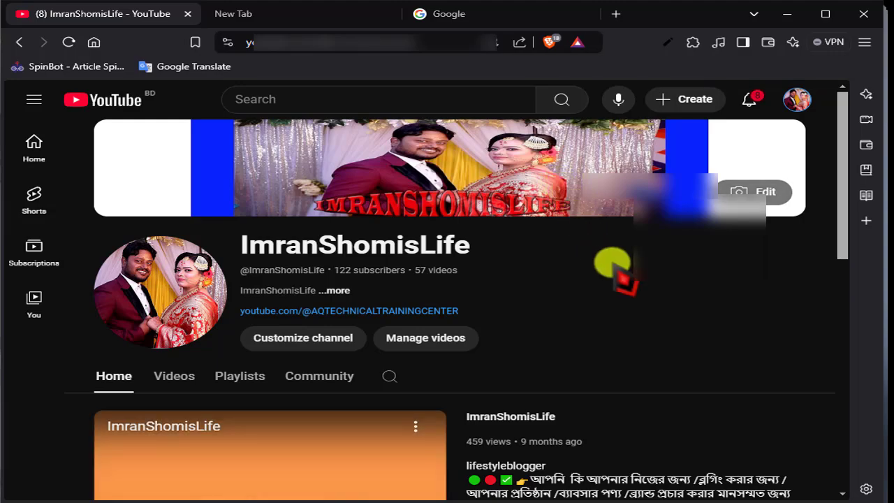
# Look through the channel page, its content creation options and its account options
pyautogui.scroll(-5, 510, 324)
pyautogui.scroll(5, 503, 303)
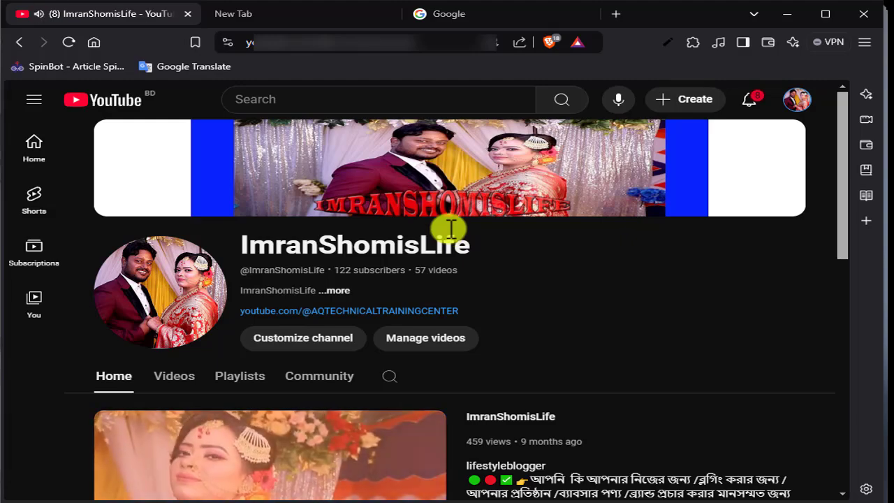
pyautogui.scroll(-4, 301, 250)
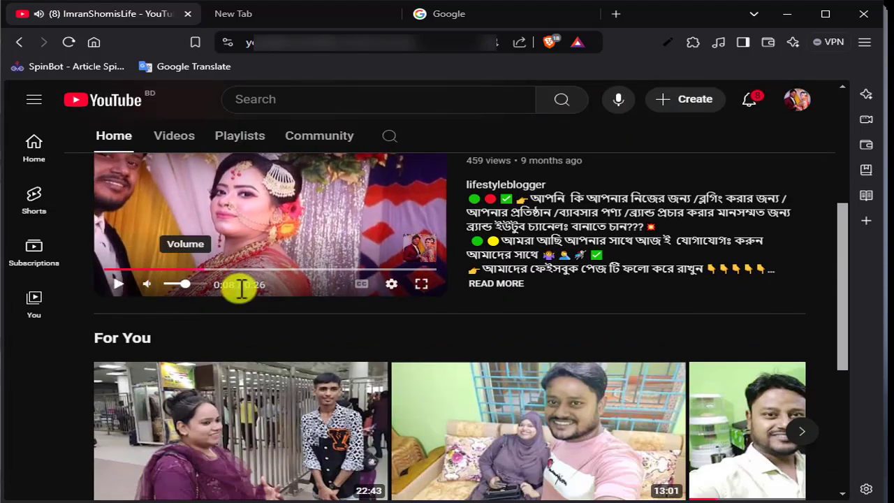
pyautogui.scroll(4, 240, 286)
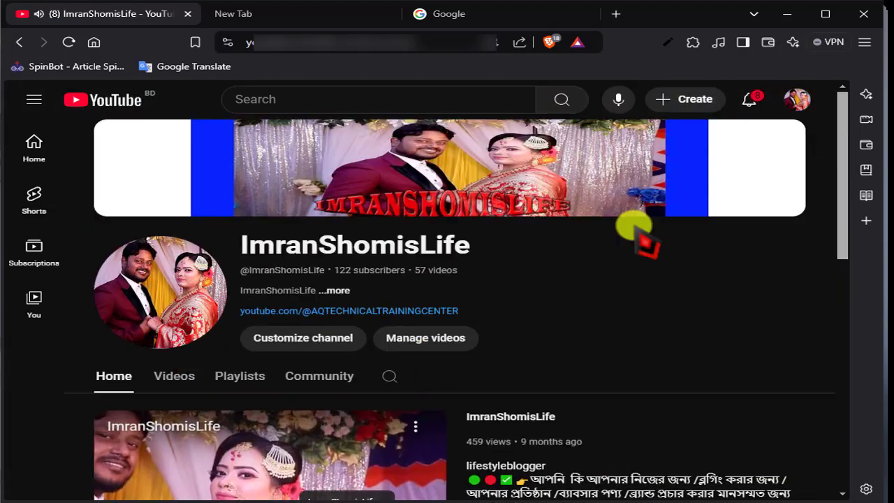
pyautogui.click(670, 102)
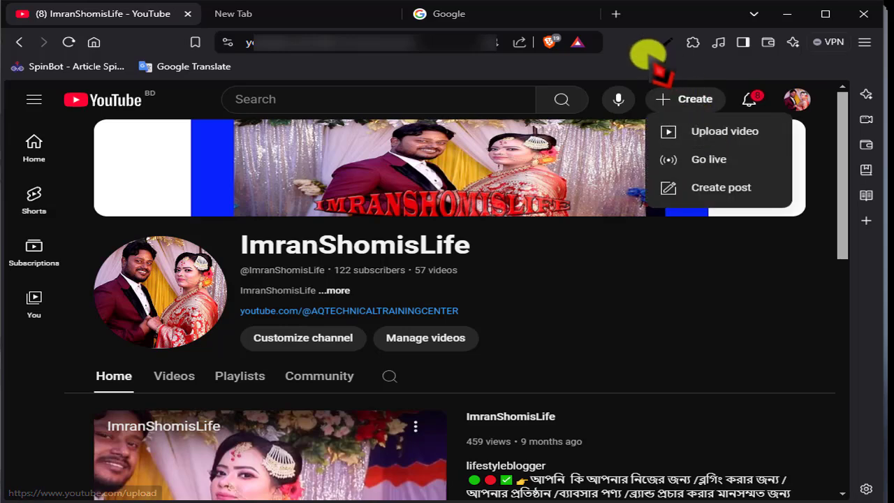
pyautogui.click(804, 104)
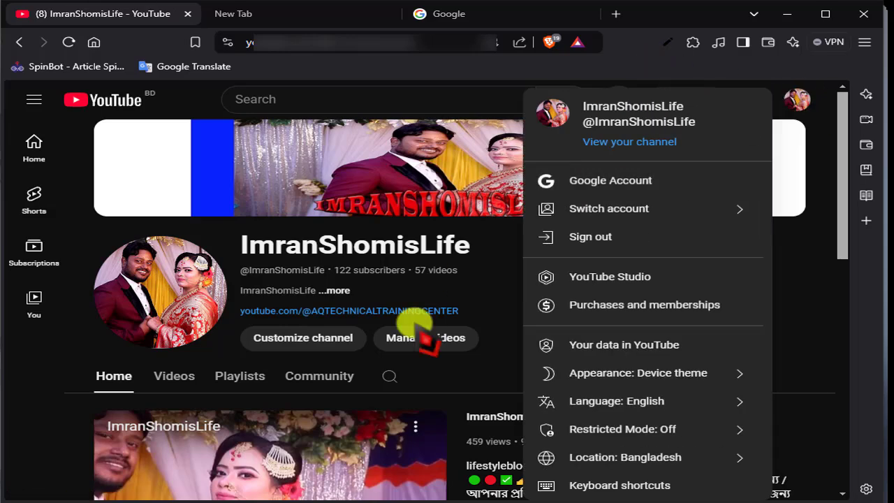
pyautogui.click(489, 369)
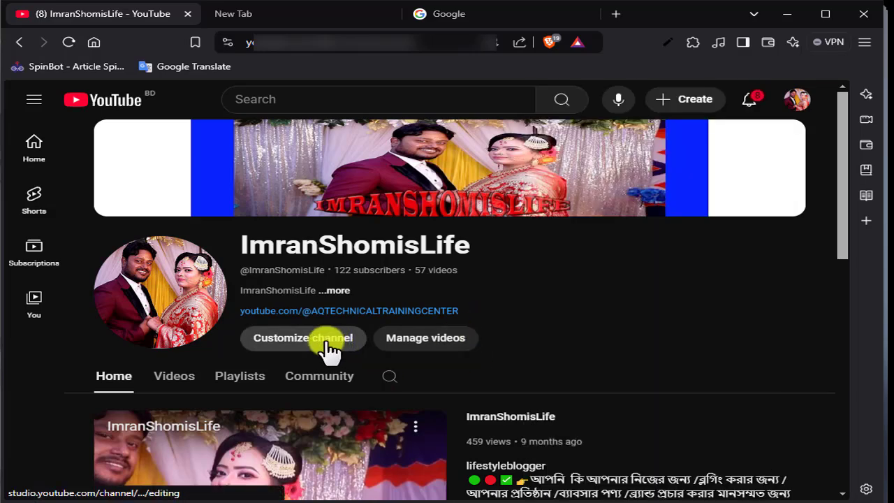
# View the channel's video list and creation options in YouTube Studio, and return to the public channel page
pyautogui.click(423, 342)
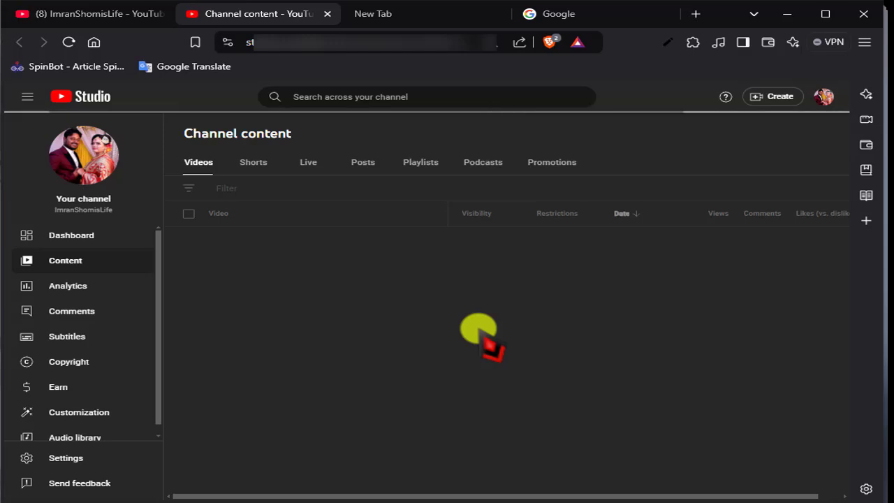
pyautogui.click(760, 98)
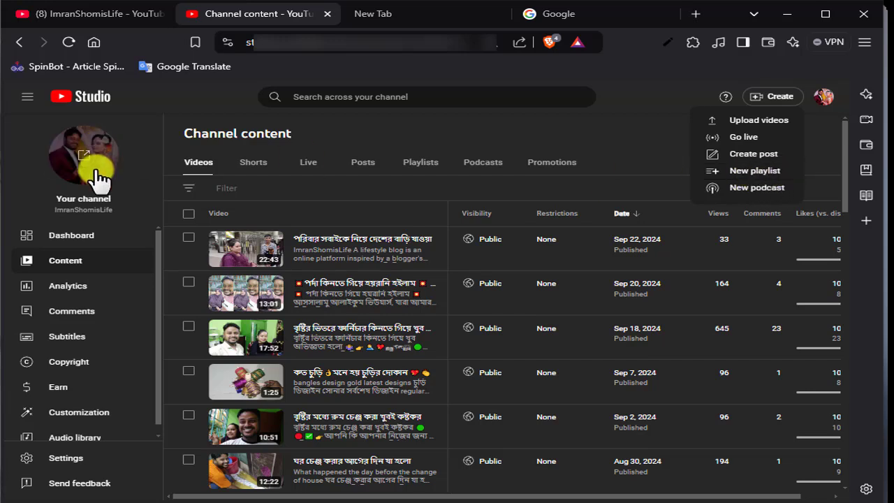
pyautogui.click(826, 103)
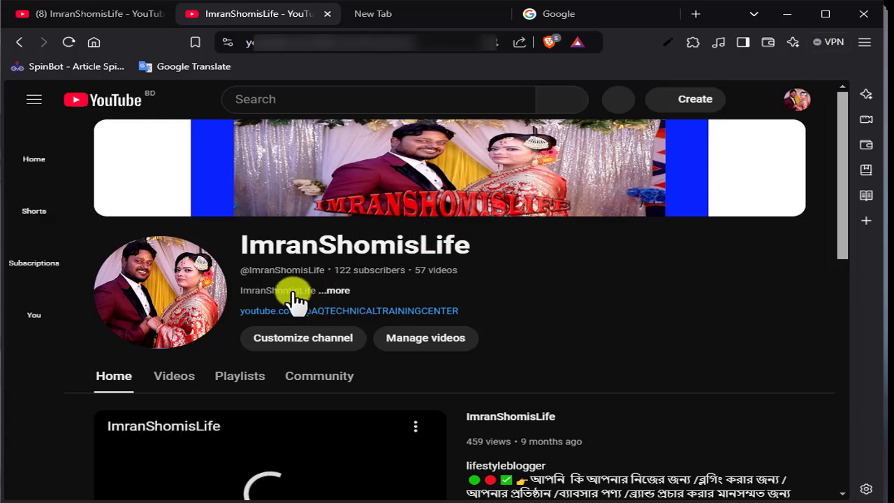
pyautogui.scroll(-3, 117, 280)
pyautogui.scroll(4, 269, 266)
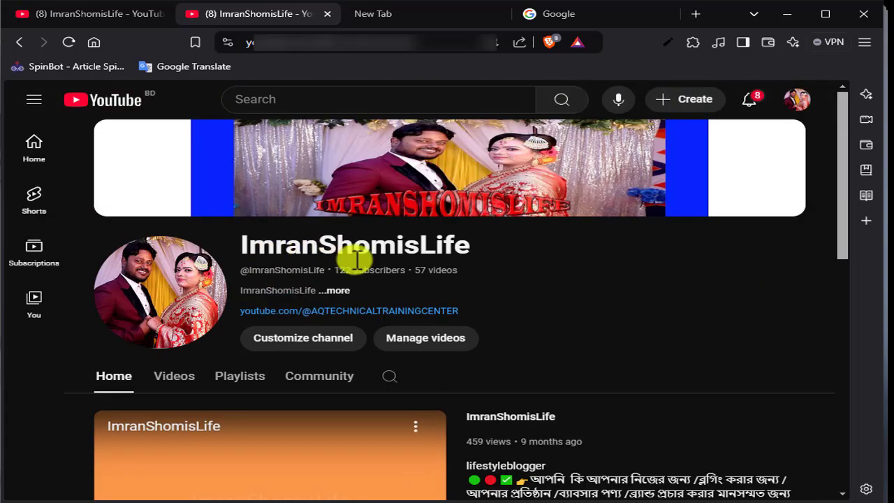
# View the channel customization page and its side navigation in YouTube Studio, and return to the public channel page
pyautogui.click(295, 343)
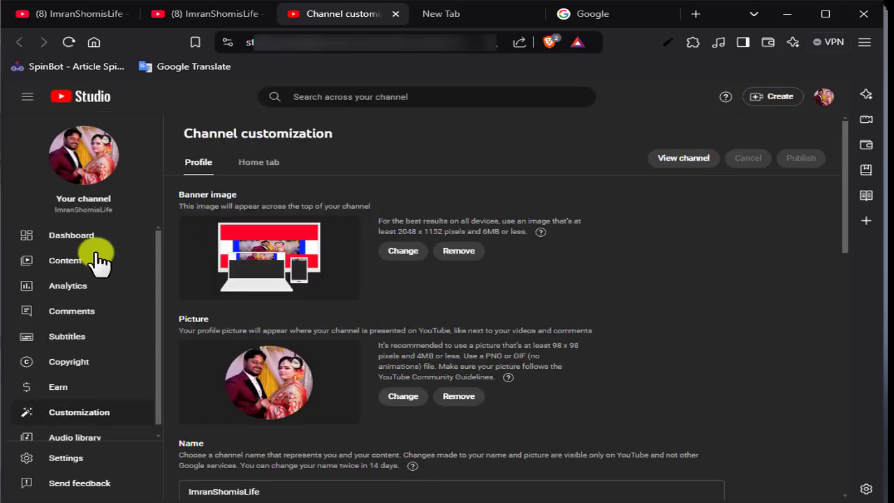
pyautogui.scroll(-1, 70, 341)
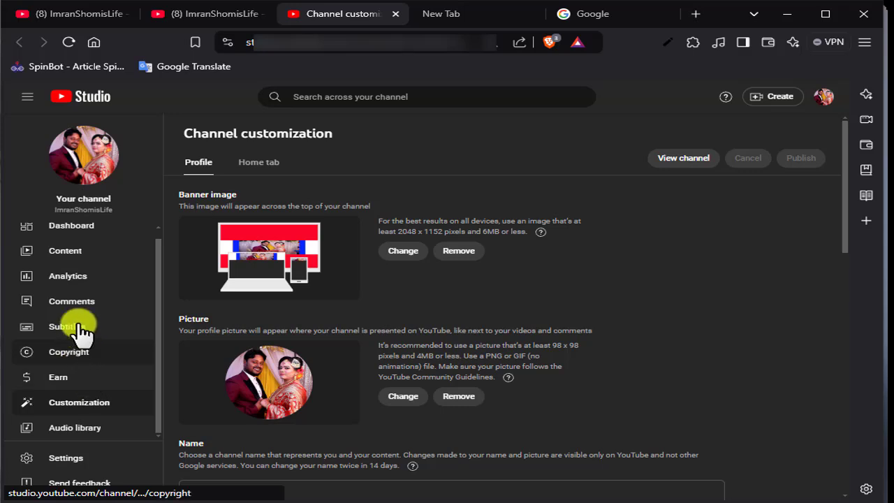
pyautogui.scroll(1, 77, 280)
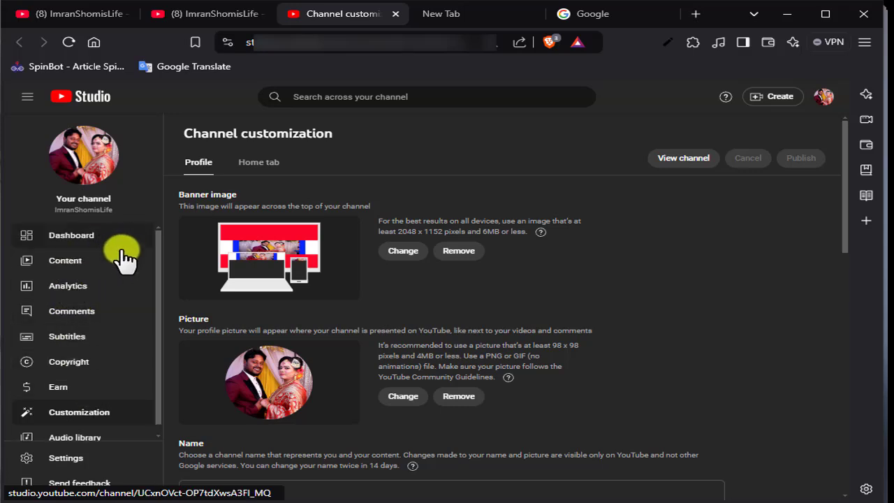
pyautogui.click(824, 96)
pyautogui.click(712, 164)
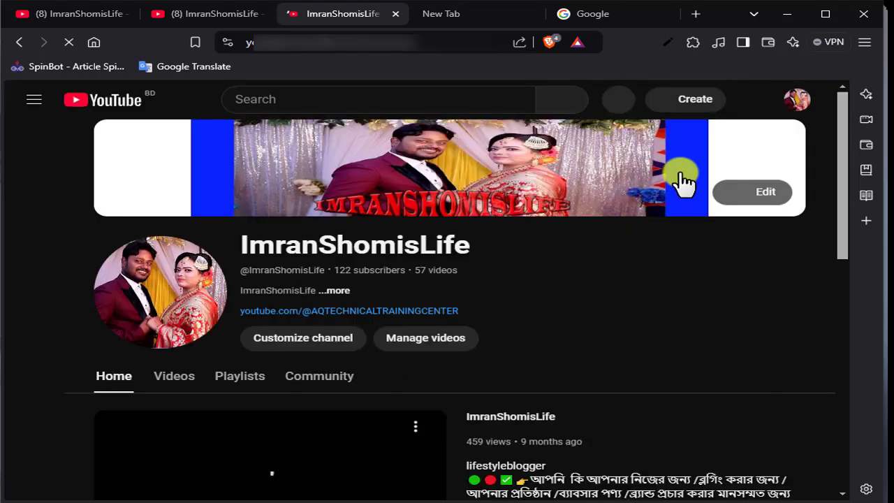
# Look through the account options, the content creation options and the videos on the channel page
pyautogui.click(797, 104)
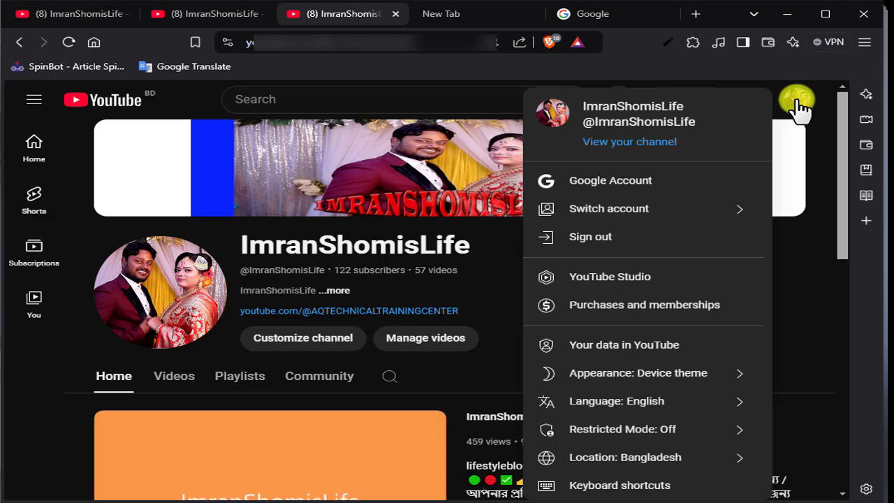
pyautogui.click(799, 109)
pyautogui.click(663, 104)
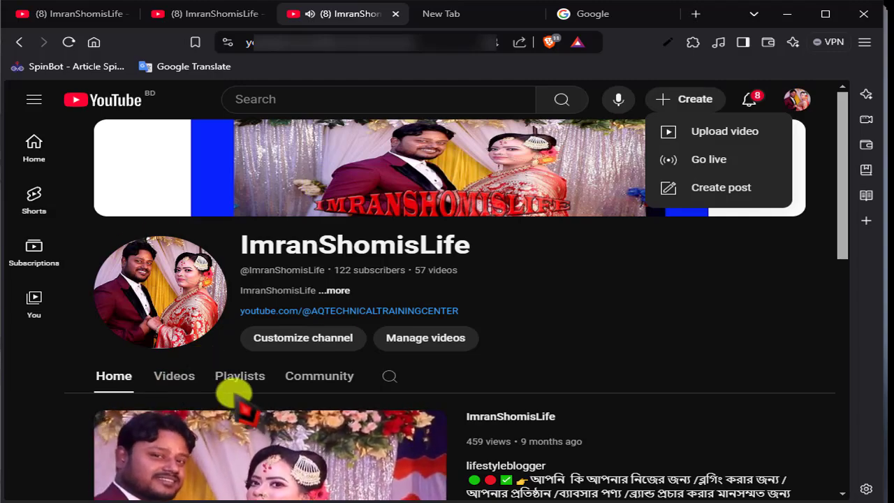
pyautogui.click(559, 283)
pyautogui.scroll(-3, 144, 300)
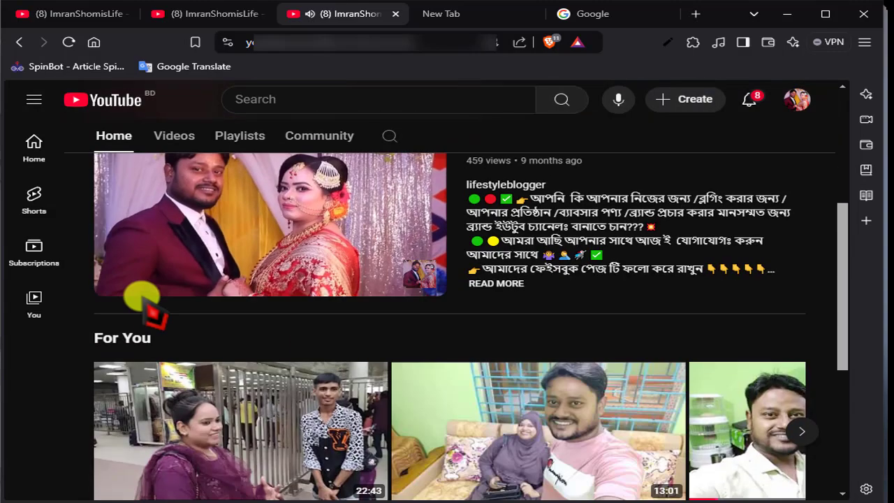
pyautogui.scroll(3, 639, 255)
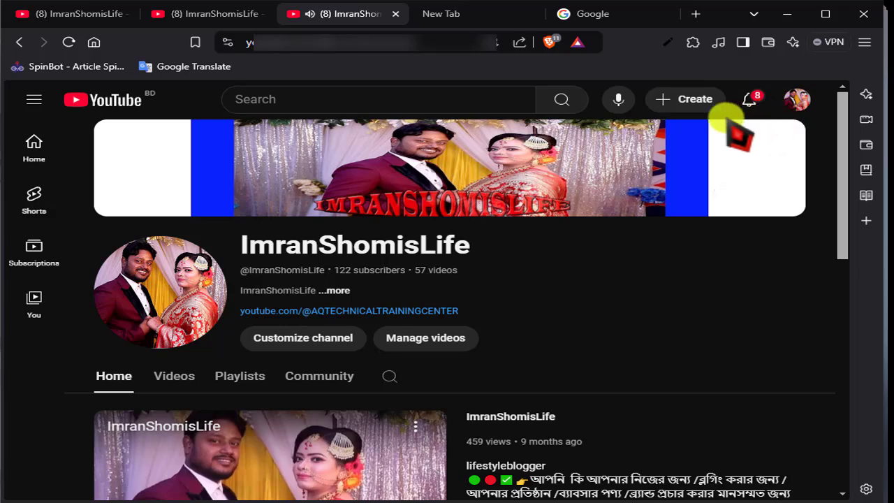
# Start a new video upload from the channel page
pyautogui.click(668, 106)
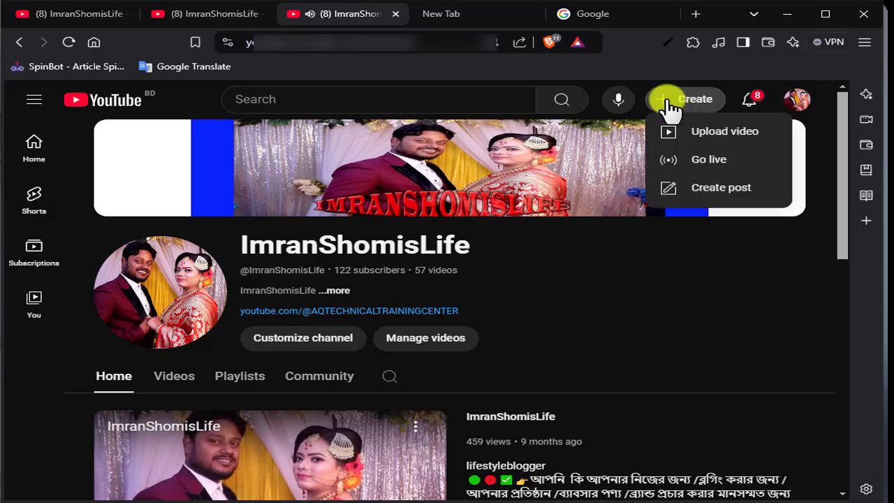
pyautogui.click(701, 136)
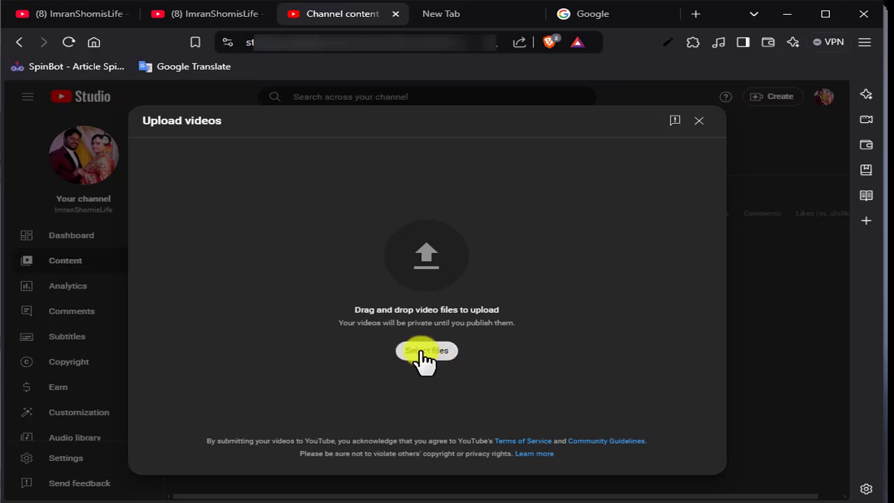
pyautogui.click(427, 260)
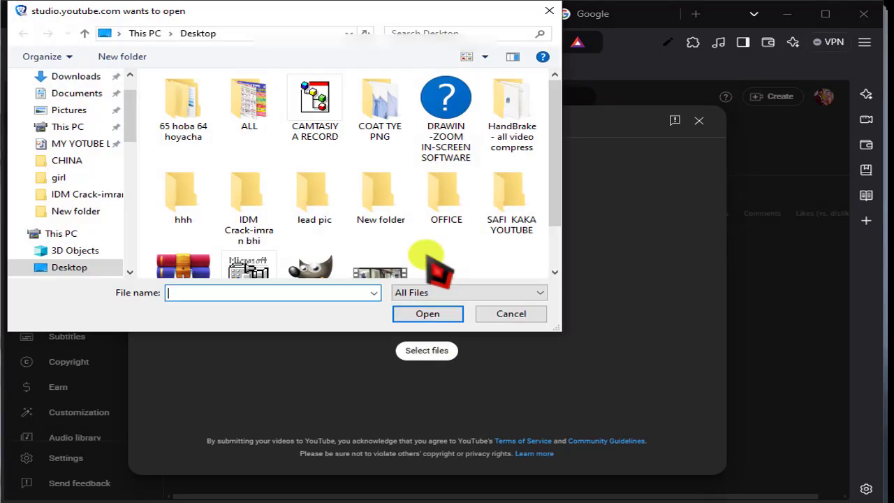
pyautogui.click(549, 11)
pyautogui.click(429, 352)
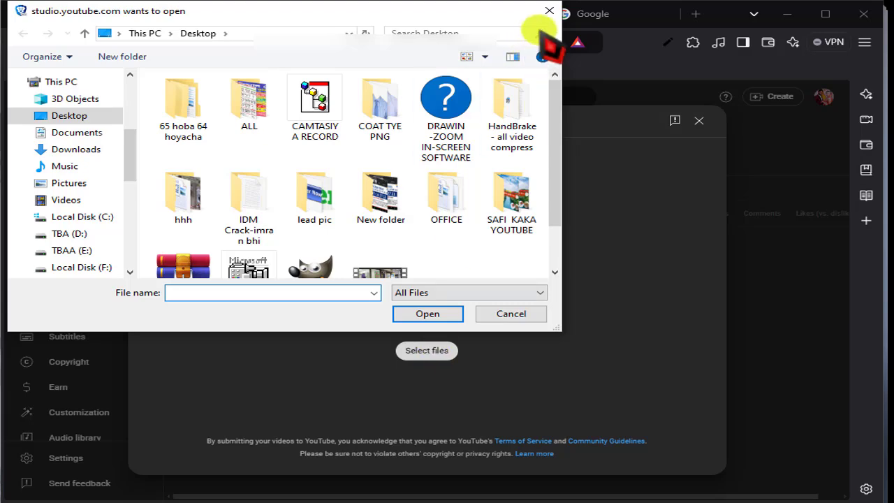
pyautogui.click(549, 11)
# Select the video file "সোফার কভার আনতে যাইয়া যা অভিজ্ঞতা হলো 10 8 2024" from the Desktop and upload it
pyautogui.click(462, 274)
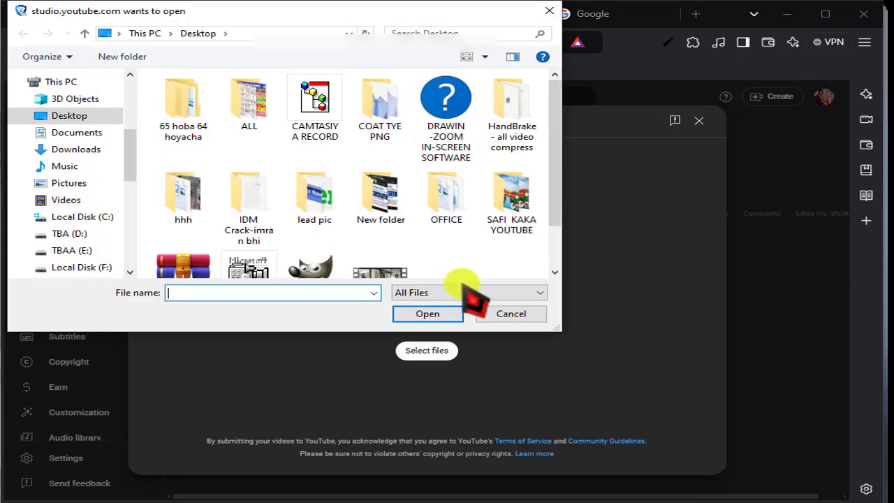
pyautogui.scroll(-3, 355, 200)
pyautogui.click(91, 119)
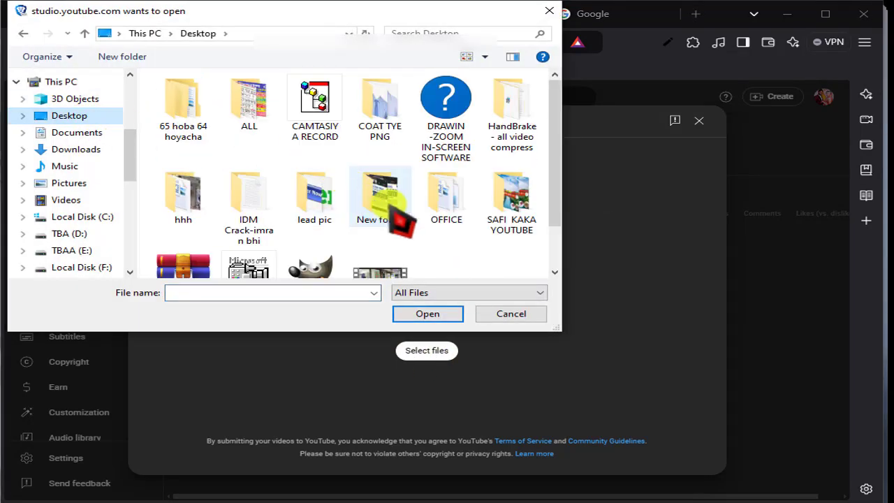
pyautogui.scroll(-2, 380, 219)
pyautogui.click(383, 241)
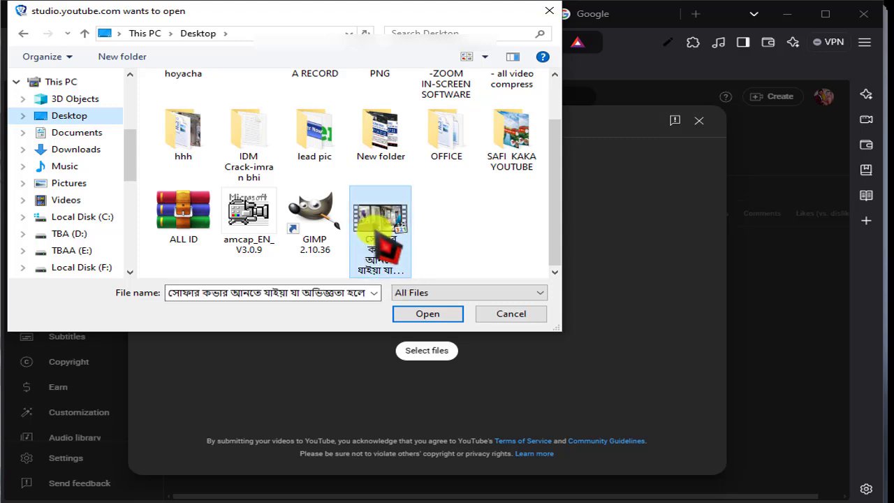
pyautogui.click(429, 313)
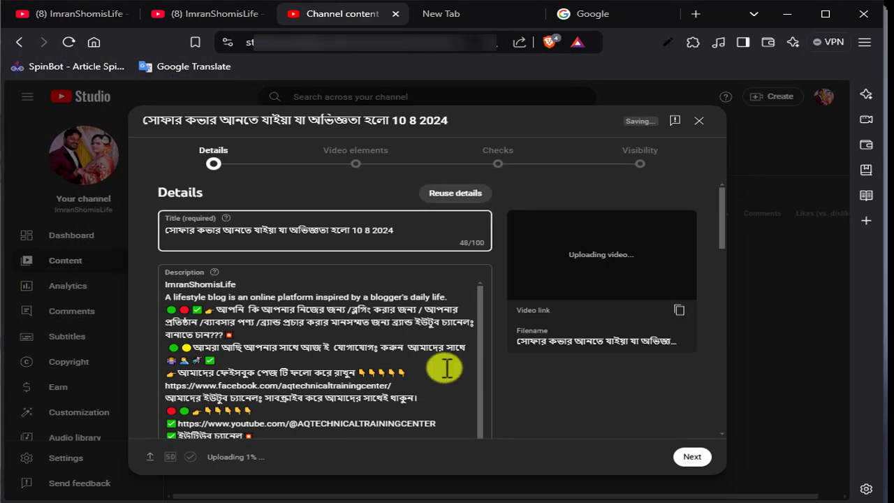
# Read through the prefilled title and description in the video's upload details
pyautogui.scroll(-5, 314, 345)
pyautogui.scroll(5, 326, 356)
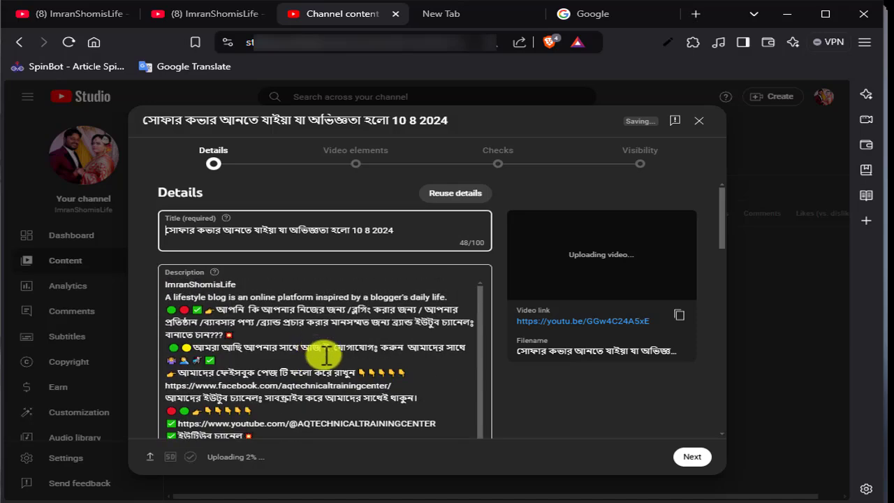
pyautogui.scroll(-5, 420, 328)
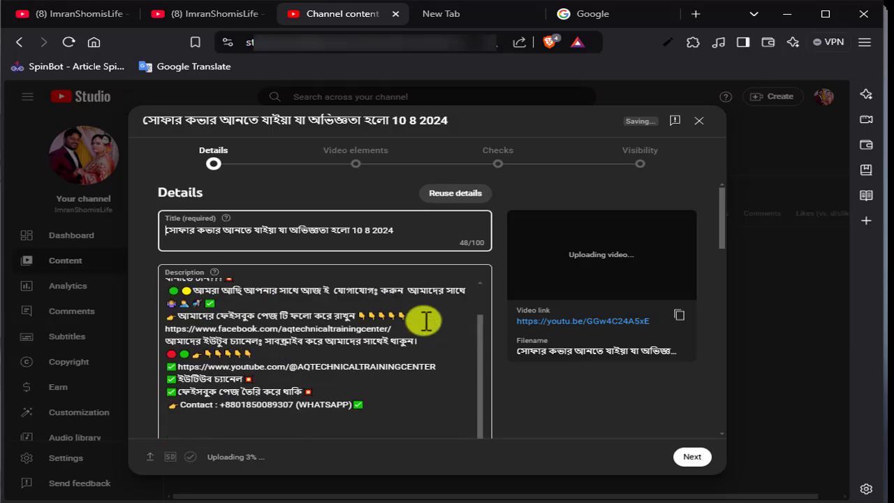
pyautogui.scroll(5, 401, 345)
pyautogui.scroll(-1, 310, 353)
pyautogui.scroll(-5, 310, 353)
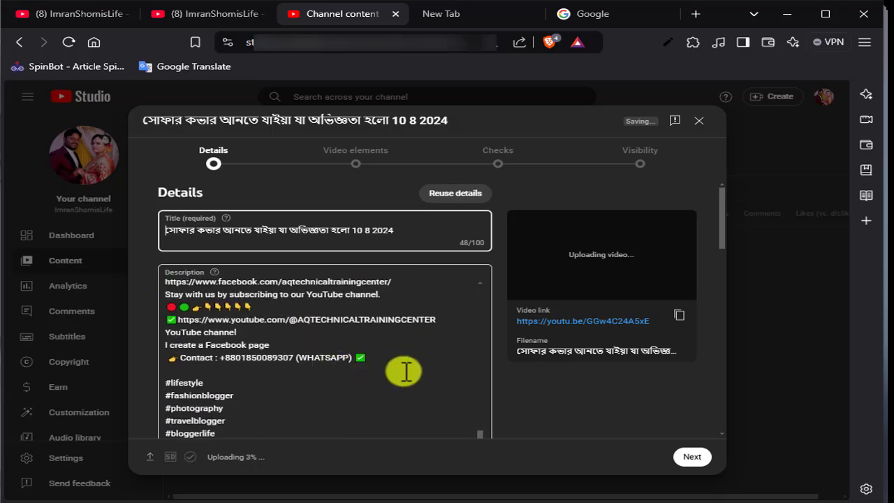
pyautogui.scroll(3, 390, 357)
pyautogui.scroll(3, 390, 357)
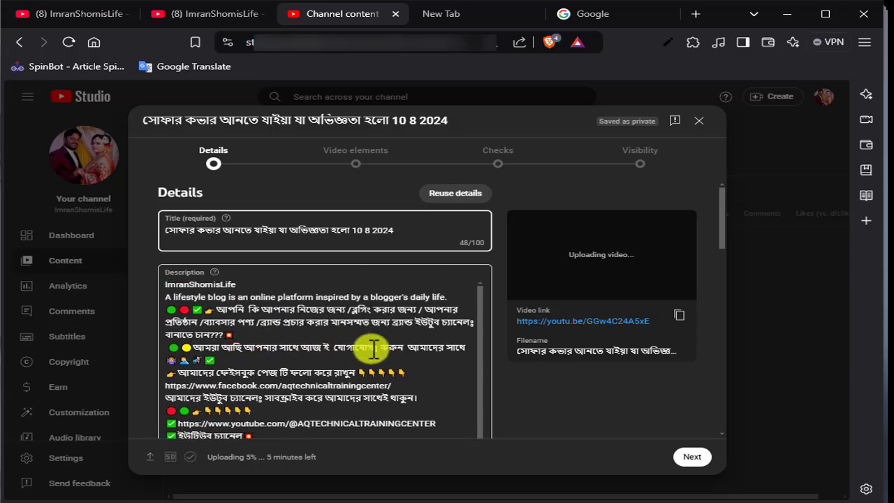
# Replace the #styleblogger hashtag in the description with #stylebloggers
pyautogui.scroll(-5, 376, 343)
pyautogui.scroll(-5, 295, 356)
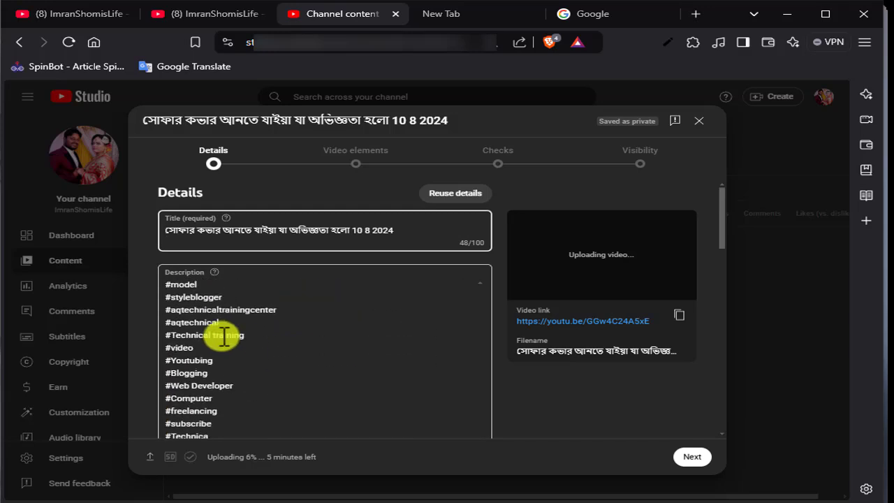
pyautogui.click(176, 301)
pyautogui.click(190, 344)
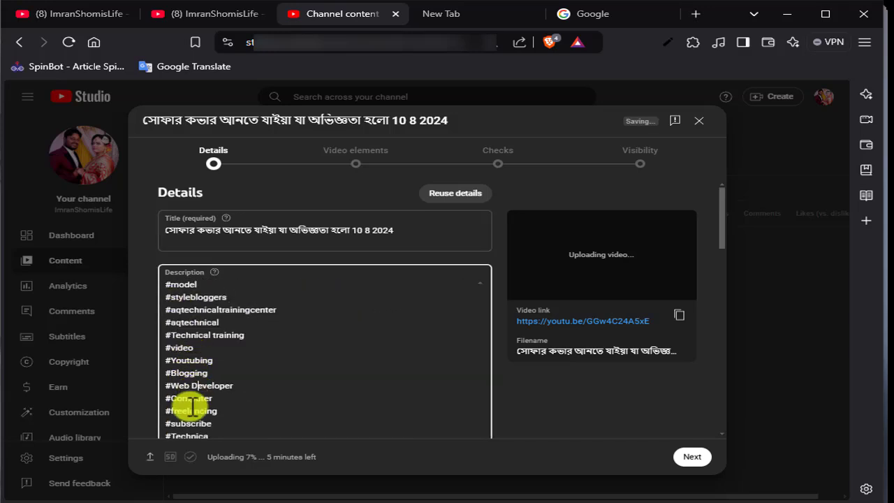
# Look through the description's hashtag list and check the suggestions for #lifestyle, #photography and #bloggerlife
pyautogui.scroll(-5, 192, 405)
pyautogui.scroll(-3, 190, 375)
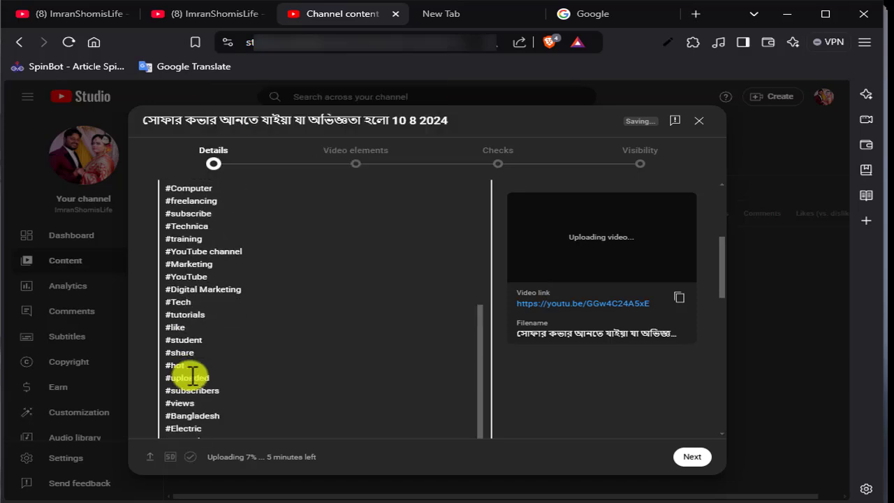
pyautogui.scroll(6, 185, 311)
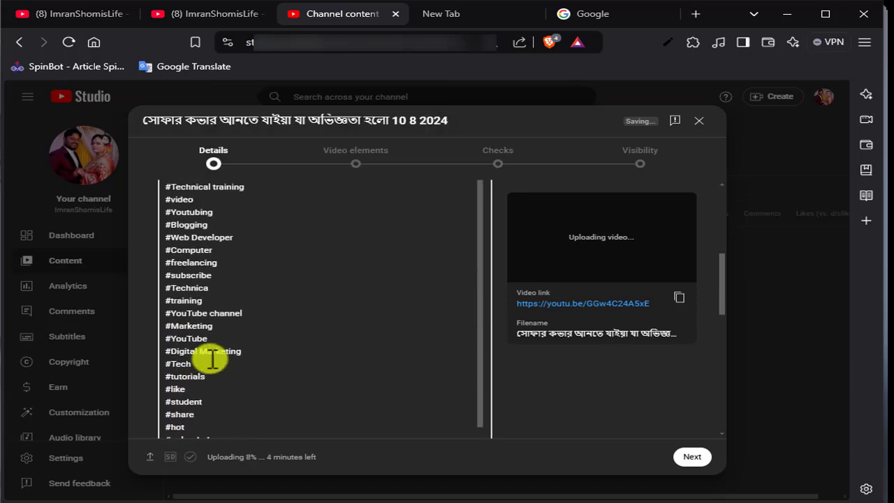
pyautogui.click(195, 293)
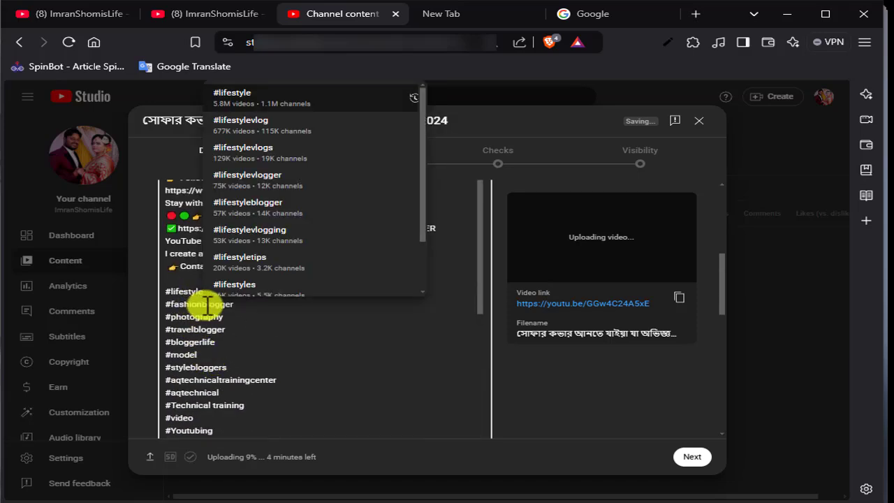
pyautogui.click(190, 318)
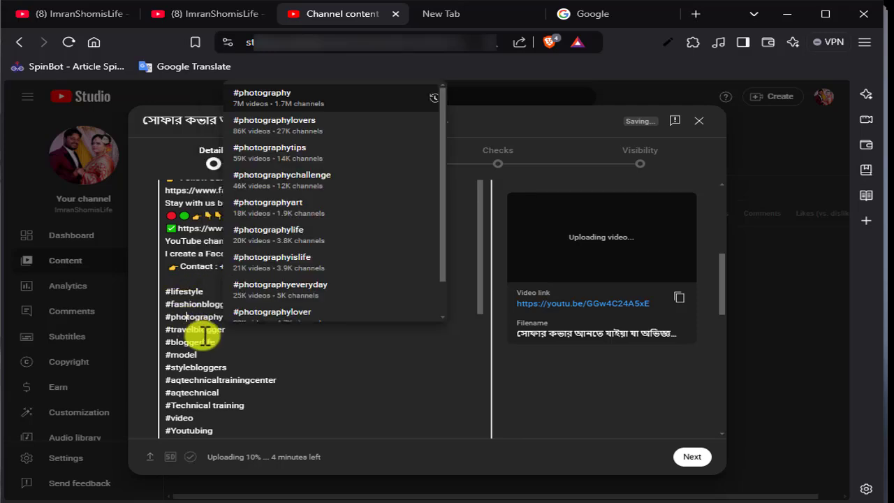
pyautogui.click(199, 330)
pyautogui.click(203, 342)
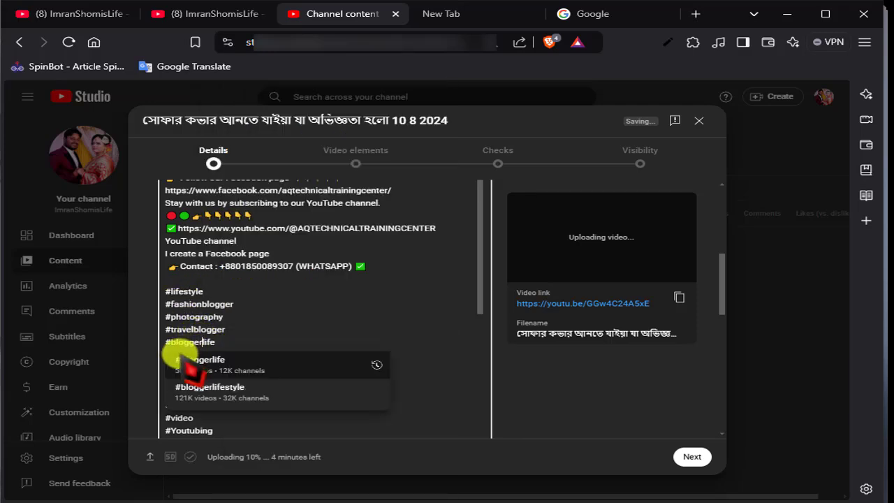
pyautogui.click(251, 319)
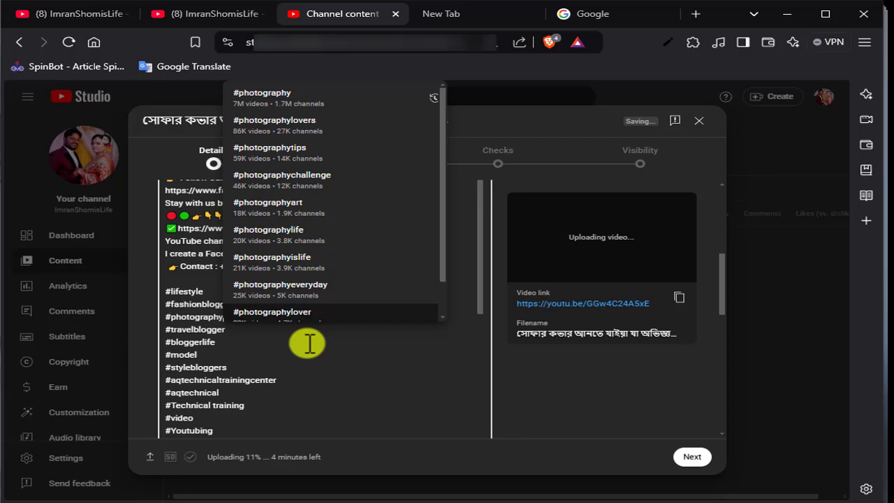
pyautogui.click(395, 374)
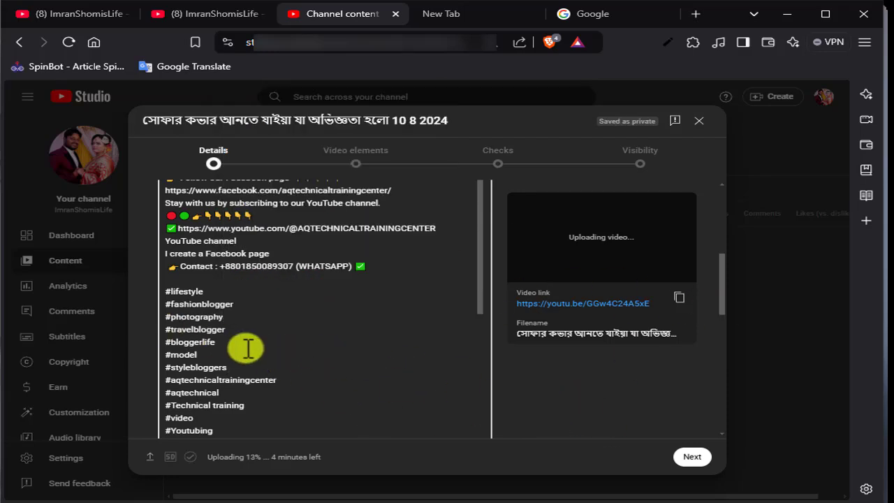
# Highlight the date "10 8 2024" in the video title and review the title and description
pyautogui.scroll(10, 307, 349)
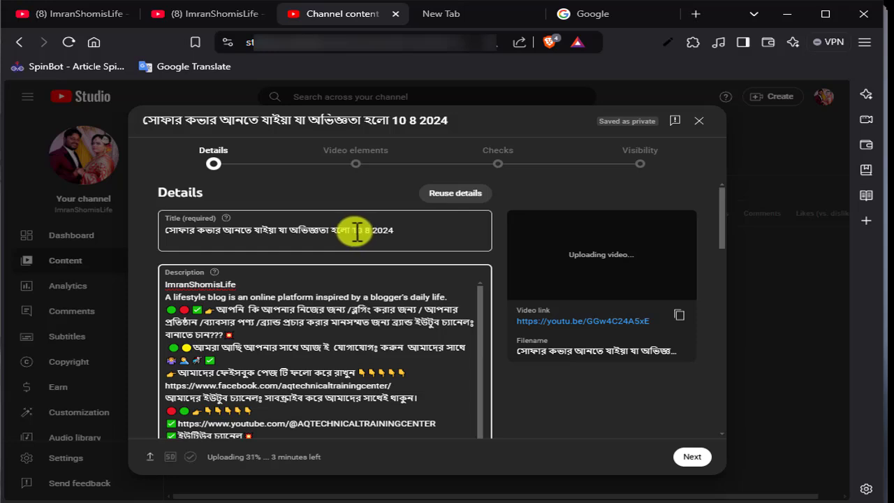
pyautogui.click(404, 231)
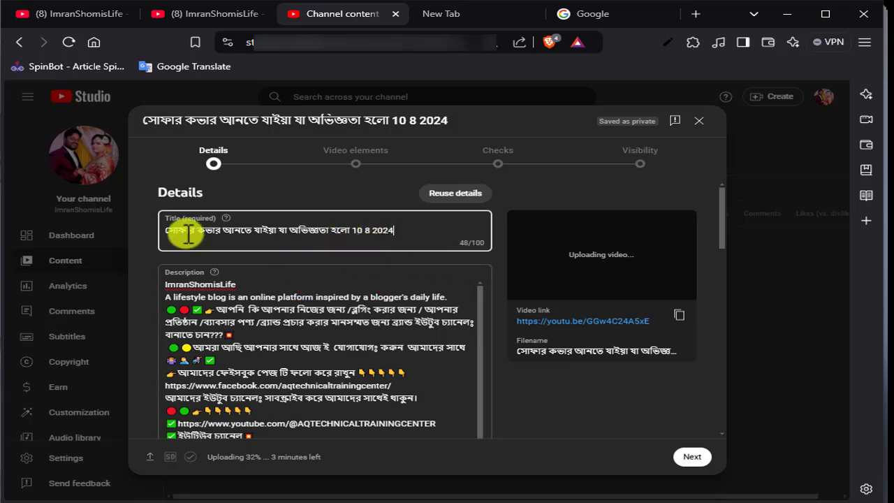
pyautogui.moveTo(413, 230); pyautogui.dragTo(354, 231)
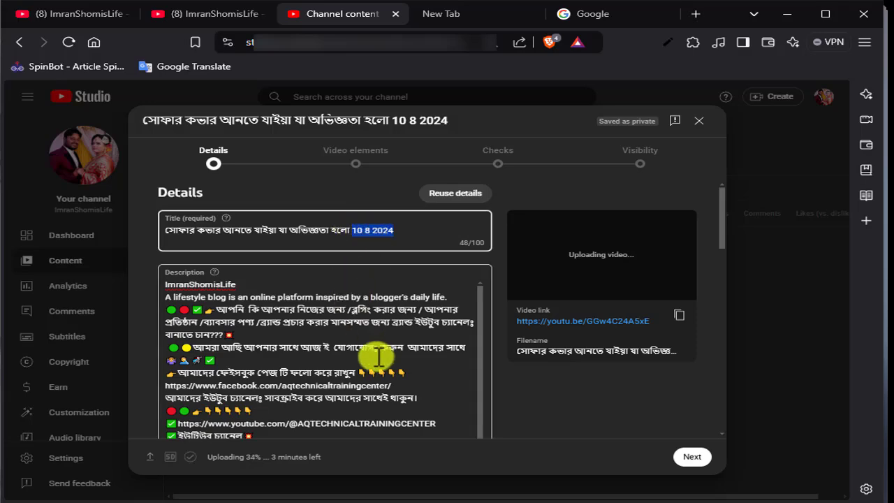
pyautogui.scroll(-5, 377, 356)
pyautogui.scroll(5, 289, 276)
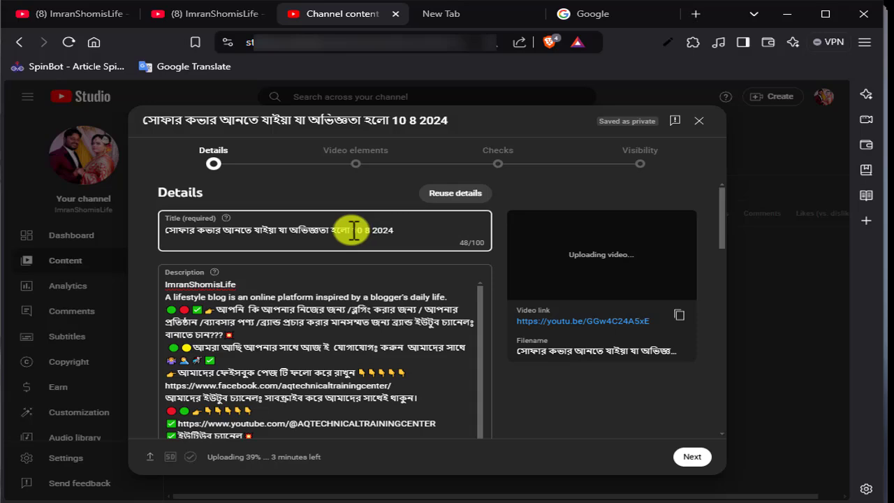
pyautogui.scroll(-3, 342, 334)
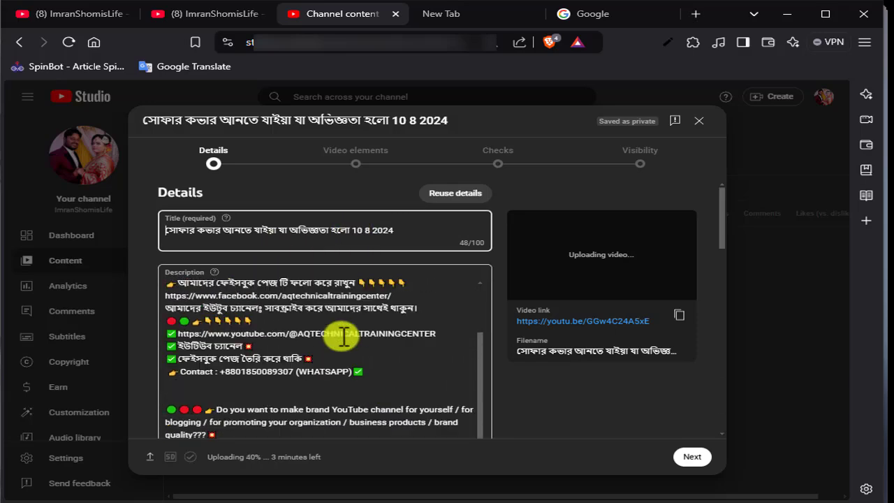
pyautogui.scroll(3, 340, 336)
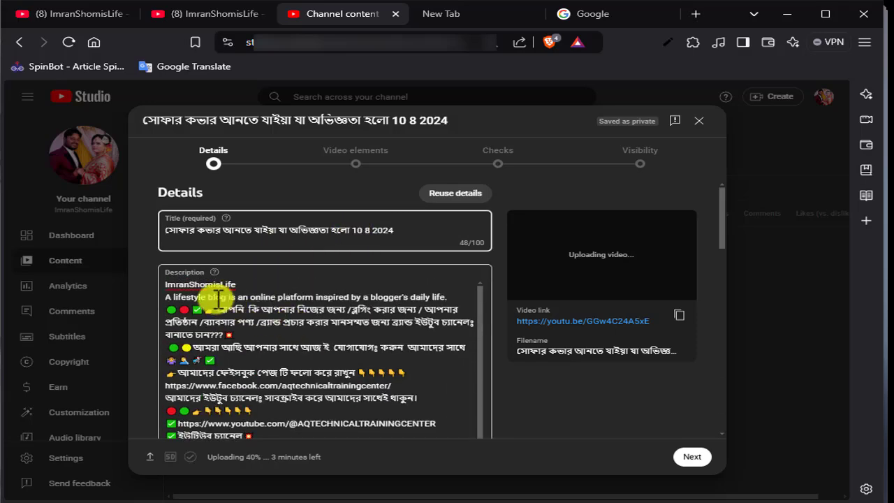
# Insert two blank lines in the description after "A lifestyle blog is an online platform inspired by a blogger's daily life."
pyautogui.click(456, 295)
pyautogui.press('Return')
pyautogui.press('Return')
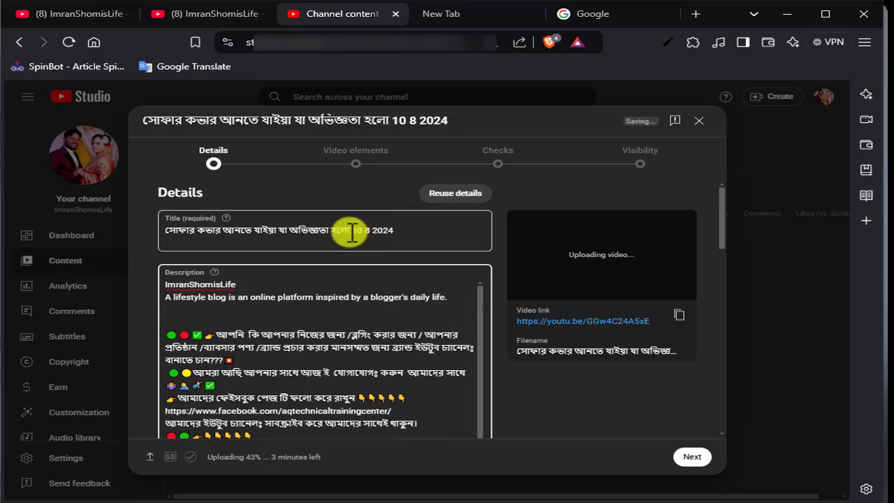
# Copy "সোফার কভার আনতে যাইয়া যা অভিজ্ঞতা হলো" from the video title to the blank line below the description's lifestyle blog sentence
pyautogui.moveTo(352, 234); pyautogui.dragTo(175, 236)
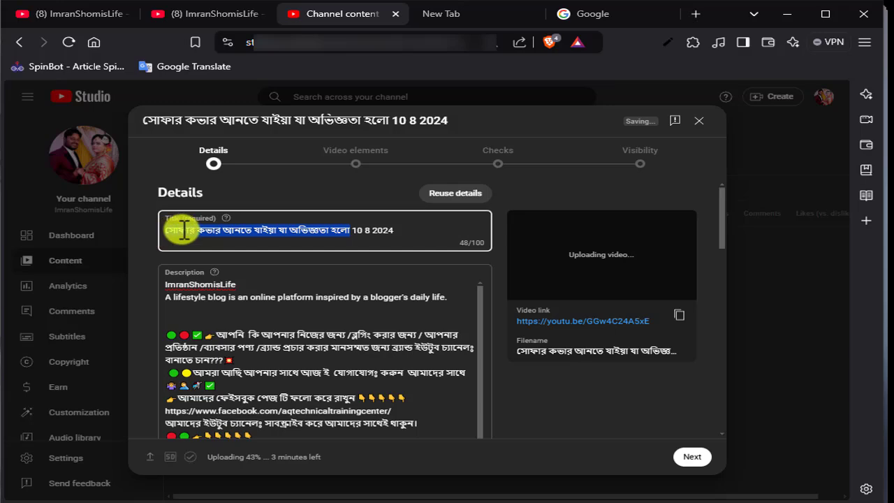
pyautogui.rightClick(214, 236)
pyautogui.click(259, 292)
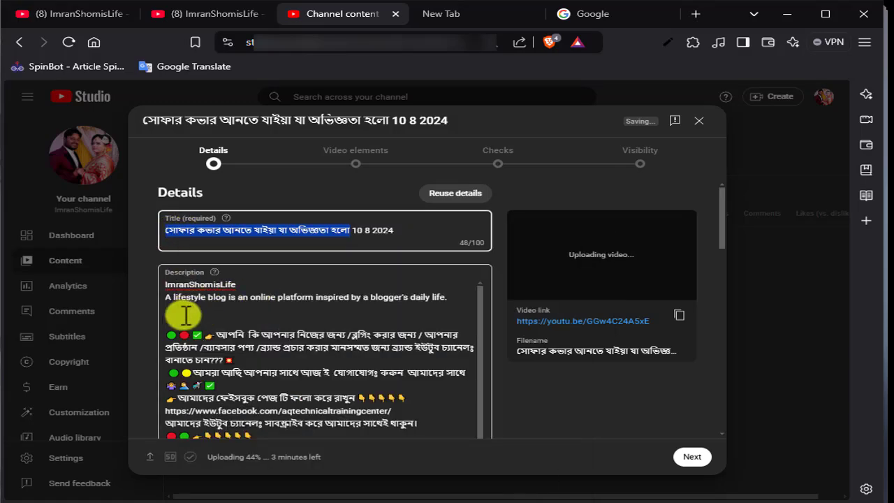
pyautogui.click(183, 314)
pyautogui.rightClick(178, 311)
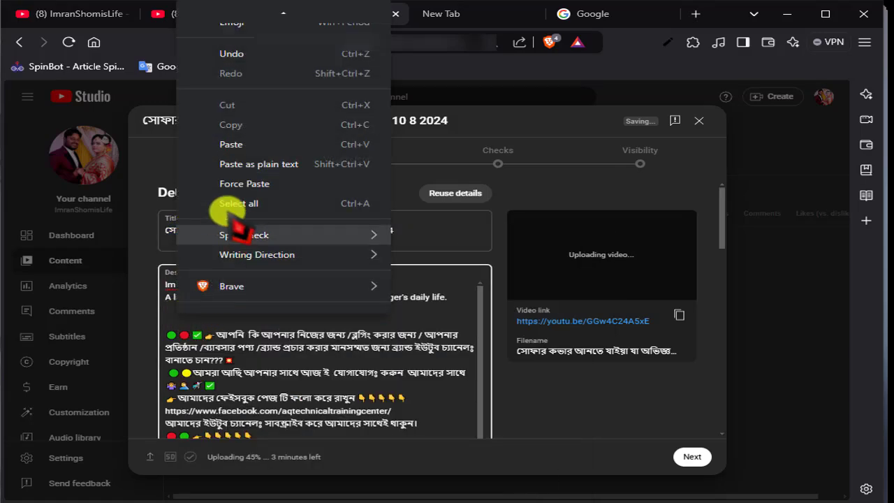
pyautogui.click(232, 144)
pyautogui.hotkey('ctrl', 'shift', 'Home')
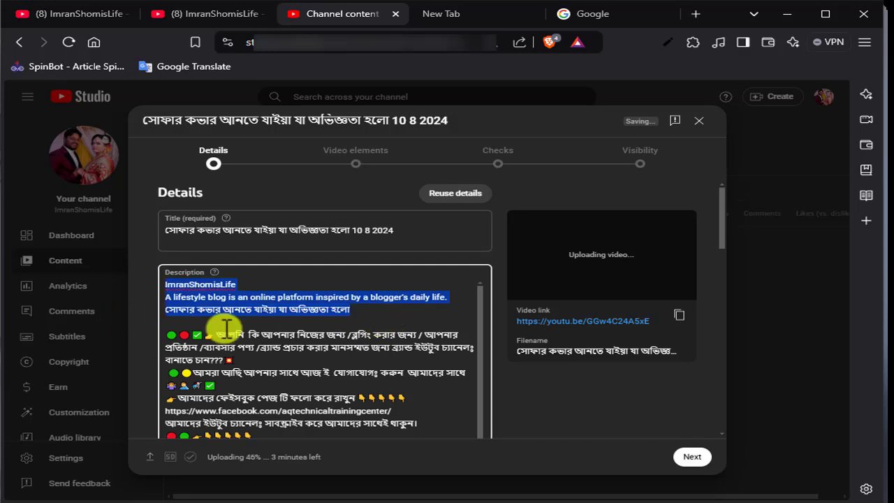
pyautogui.moveTo(352, 316); pyautogui.dragTo(166, 310)
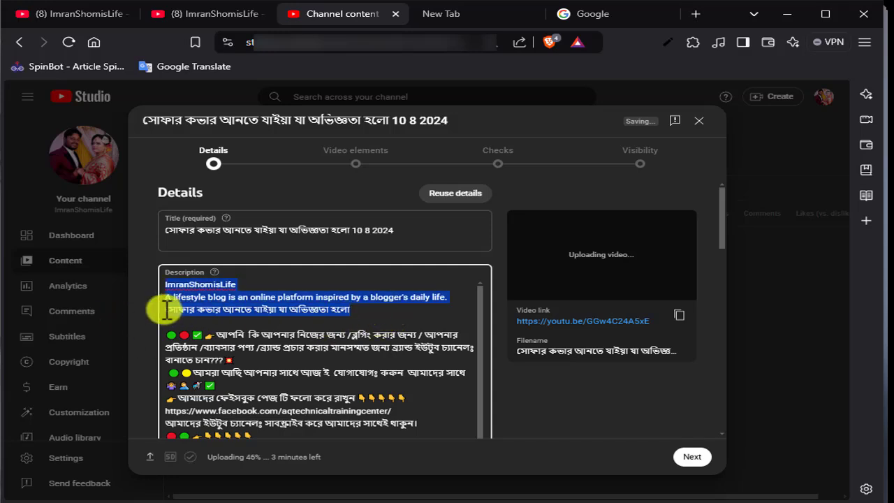
pyautogui.click(271, 314)
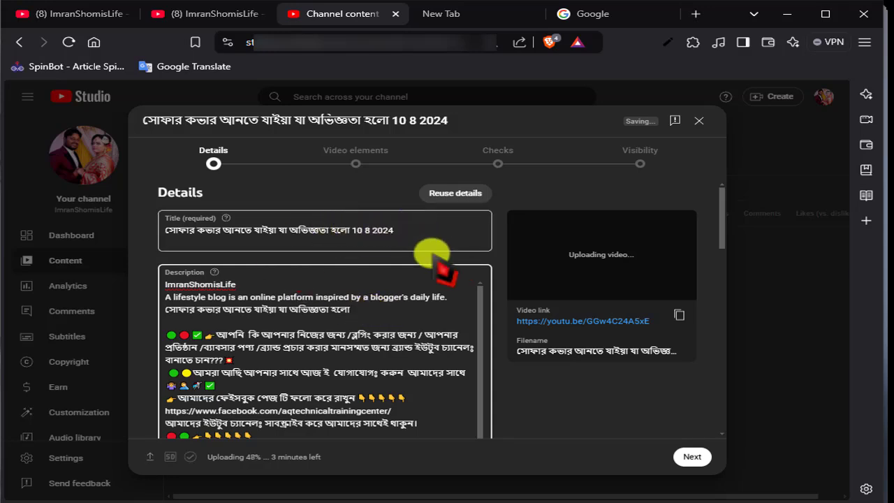
# Look over the rest of the description and the thumbnail options, and add the video to the channel's Travelling playlist
pyautogui.scroll(-5, 412, 307)
pyautogui.click(378, 230)
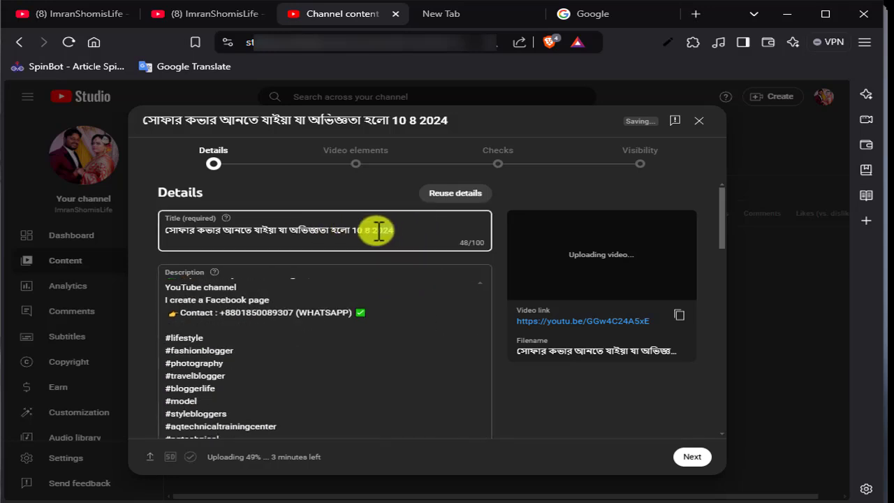
pyautogui.scroll(-10, 405, 373)
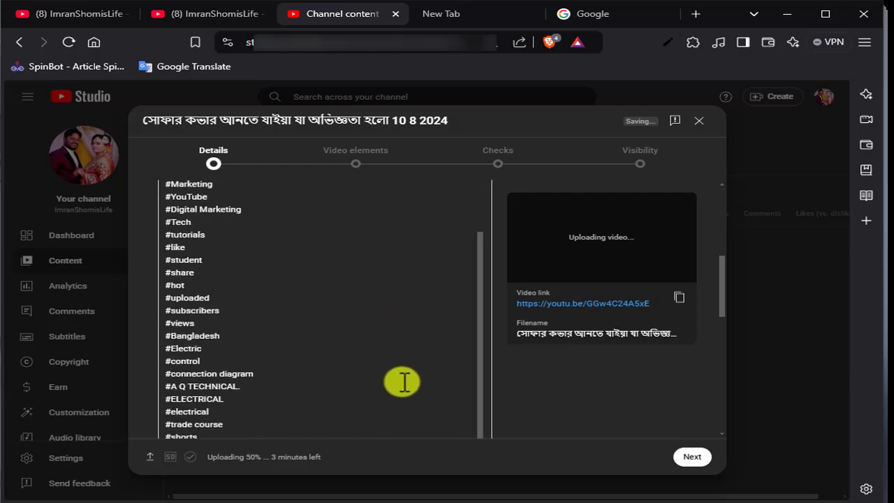
pyautogui.scroll(-1, 370, 329)
pyautogui.scroll(3, 489, 288)
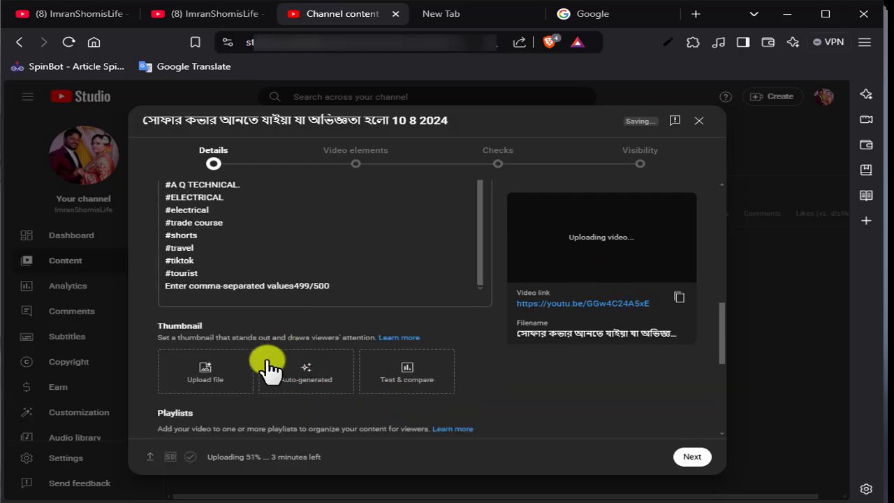
pyautogui.scroll(-3, 269, 388)
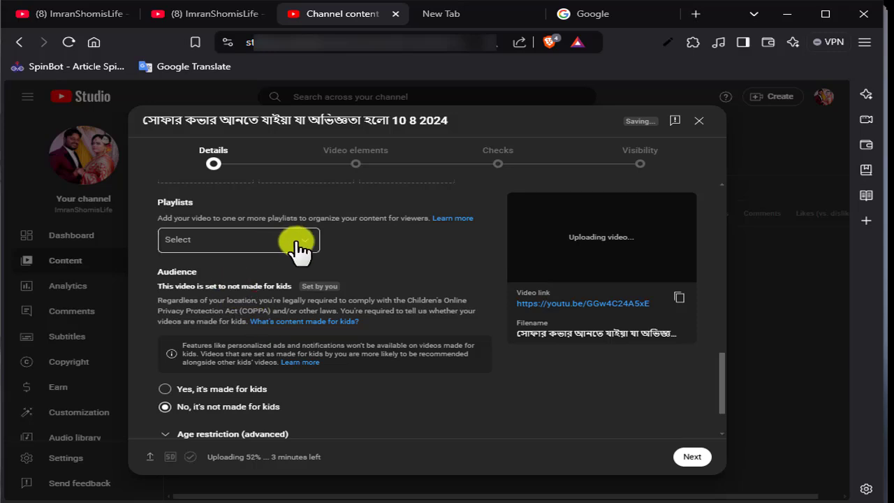
pyautogui.click(306, 242)
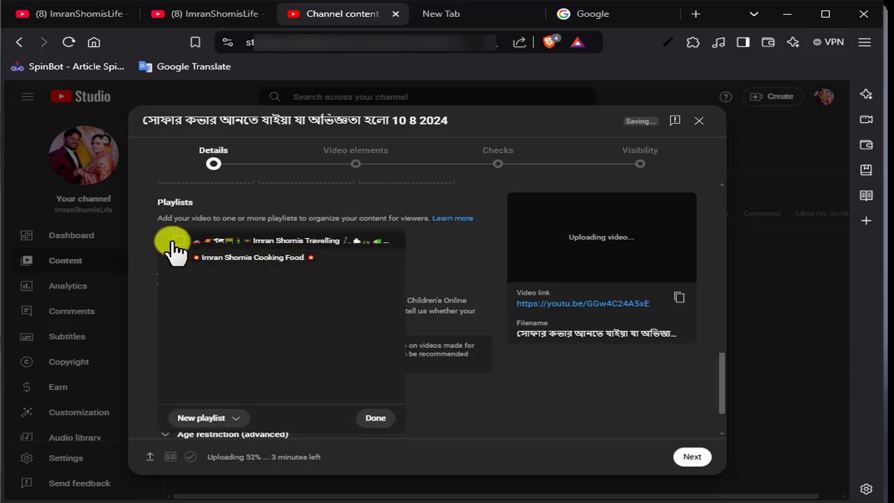
pyautogui.moveTo(172, 248); pyautogui.dragTo(193, 293)
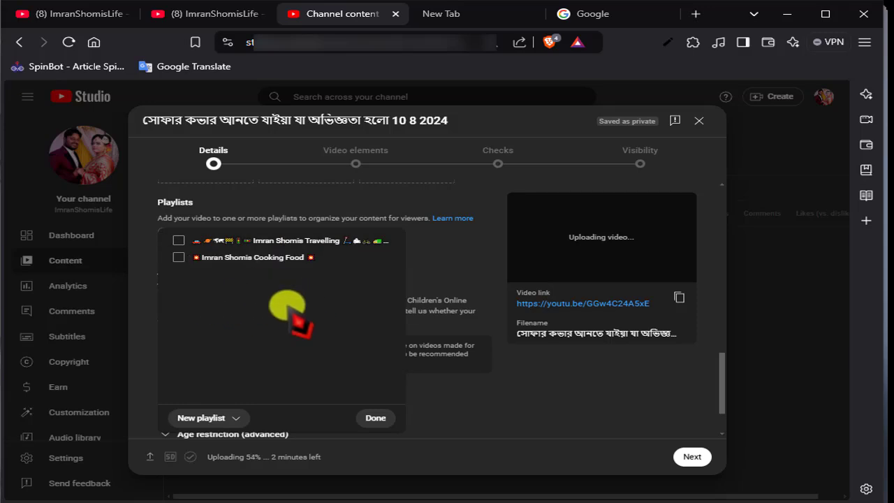
pyautogui.click(179, 242)
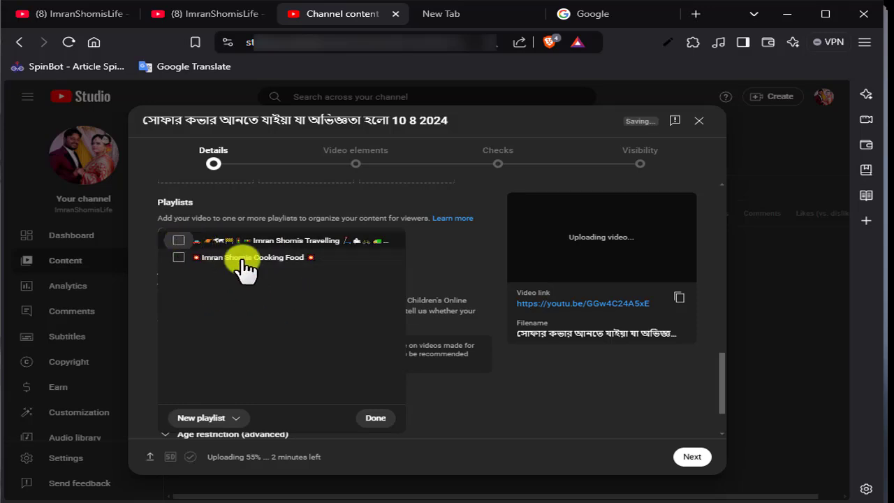
pyautogui.click(384, 417)
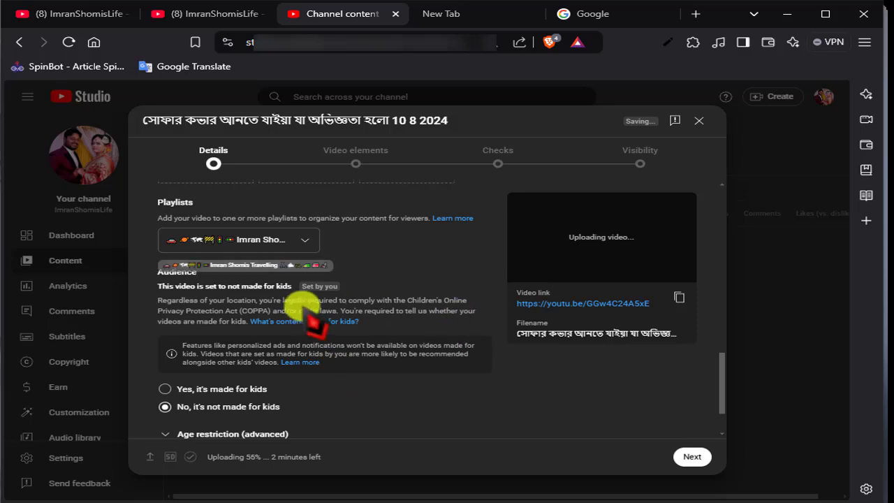
# Remove the video from the Travelling playlist and add it to the same playlist again
pyautogui.click(313, 244)
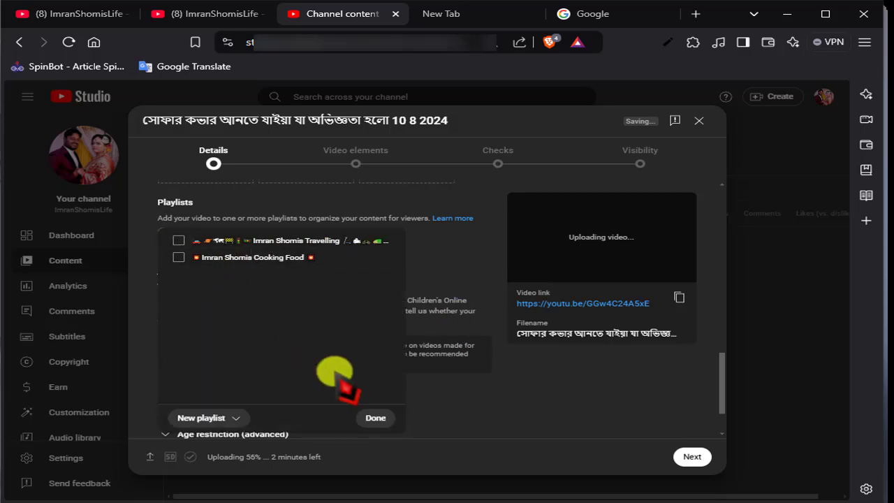
pyautogui.click(375, 418)
pyautogui.click(312, 248)
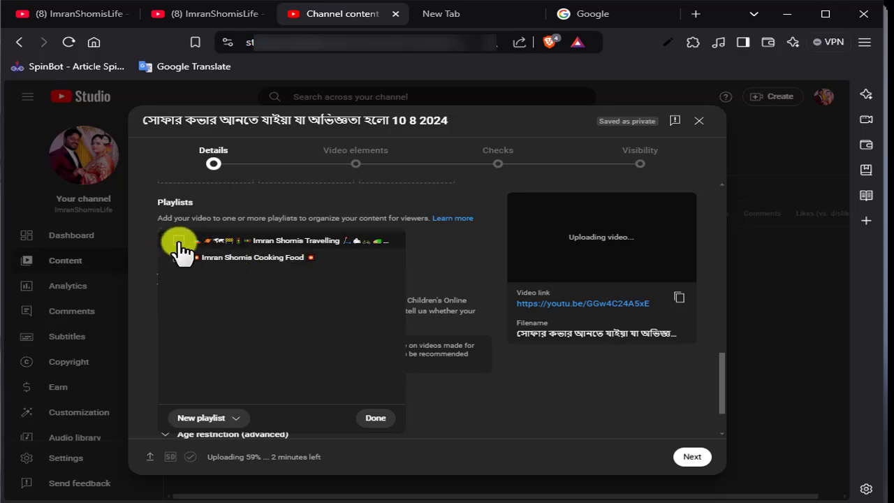
pyautogui.click(377, 420)
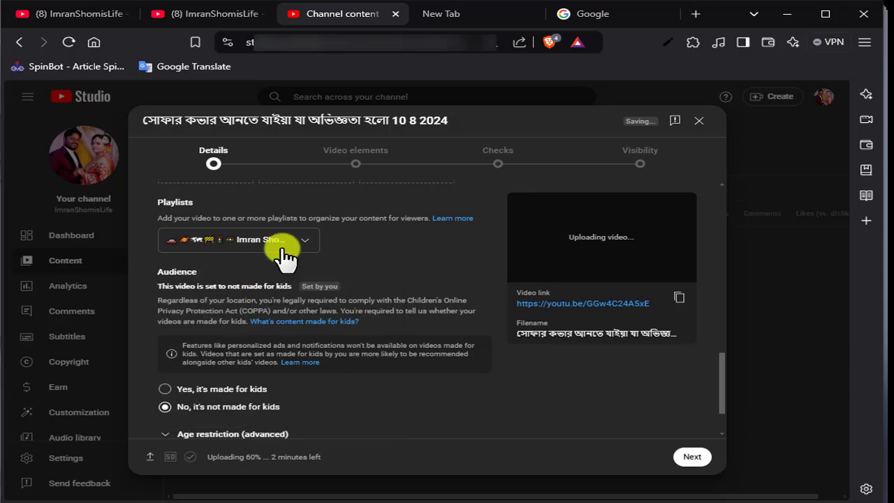
# Expand the advanced age restriction section and examine the made-for-kids and over-18 viewer options
pyautogui.scroll(-2, 300, 279)
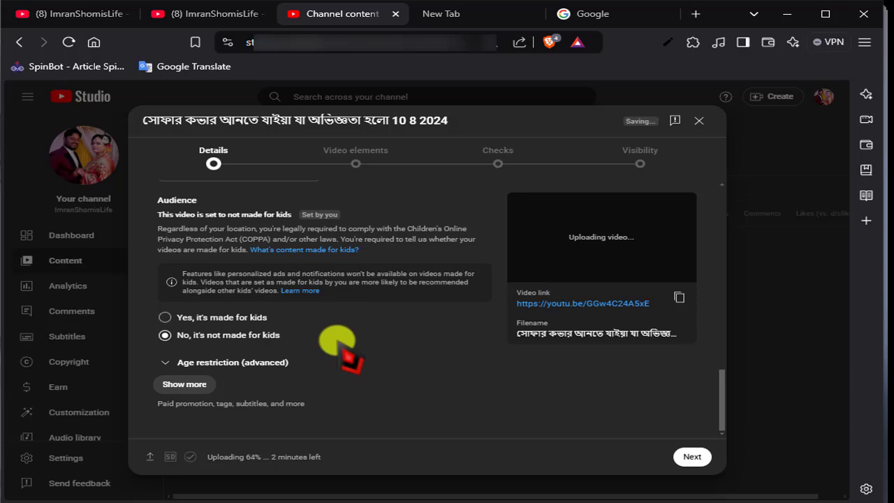
pyautogui.click(166, 363)
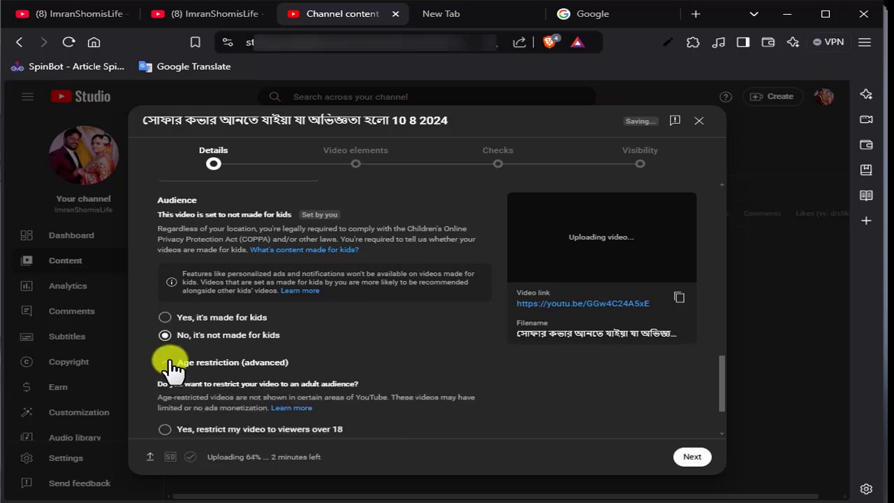
pyautogui.scroll(-1, 272, 361)
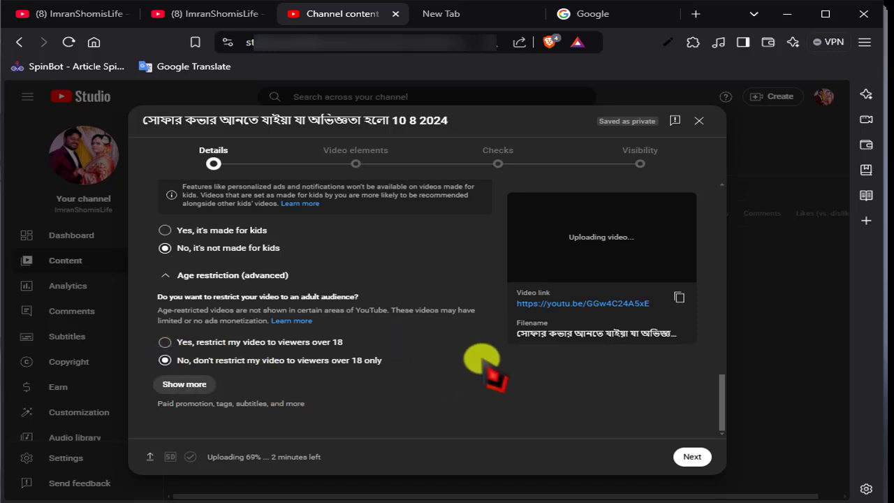
pyautogui.scroll(1, 486, 367)
pyautogui.scroll(-1, 210, 367)
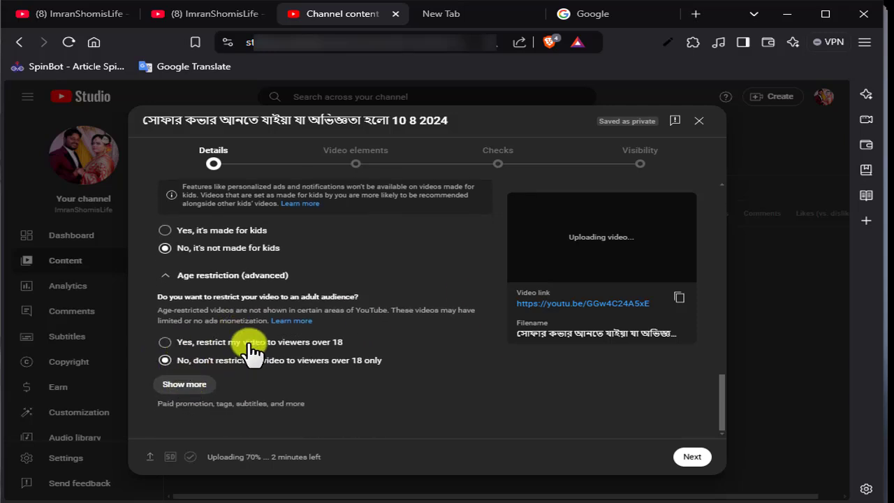
pyautogui.scroll(1, 395, 358)
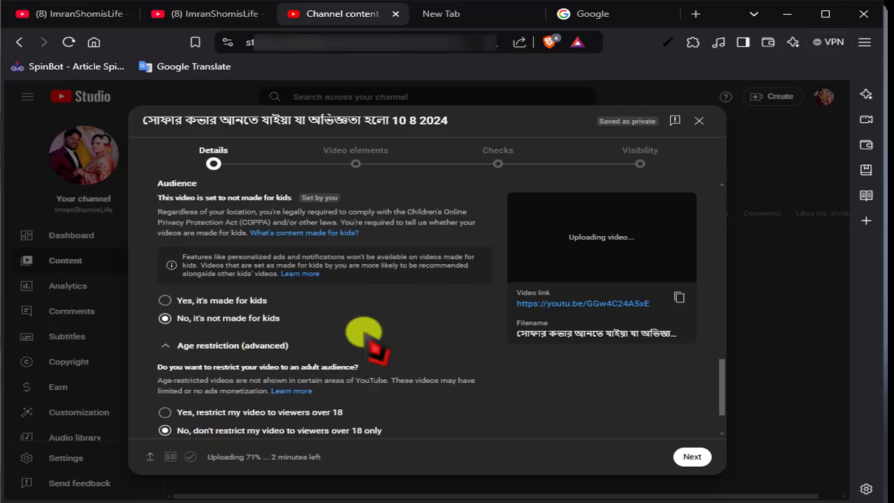
pyautogui.scroll(-1, 359, 329)
pyautogui.scroll(6, 379, 340)
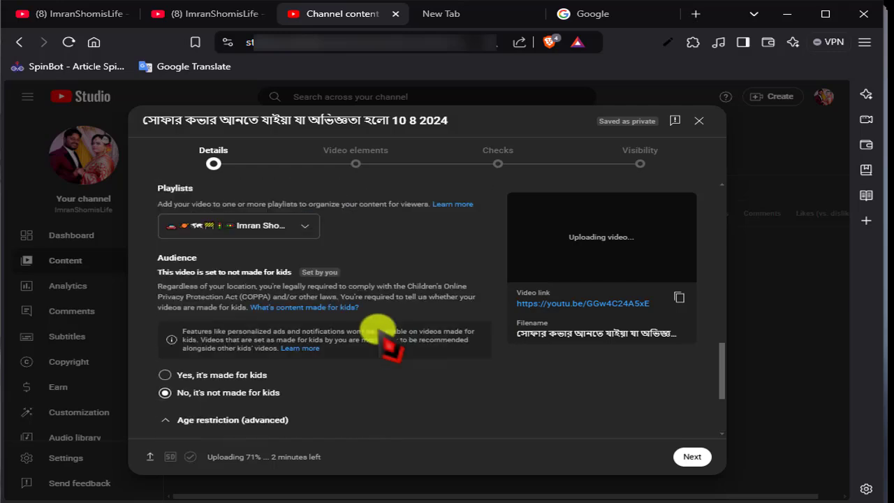
pyautogui.scroll(-5, 332, 306)
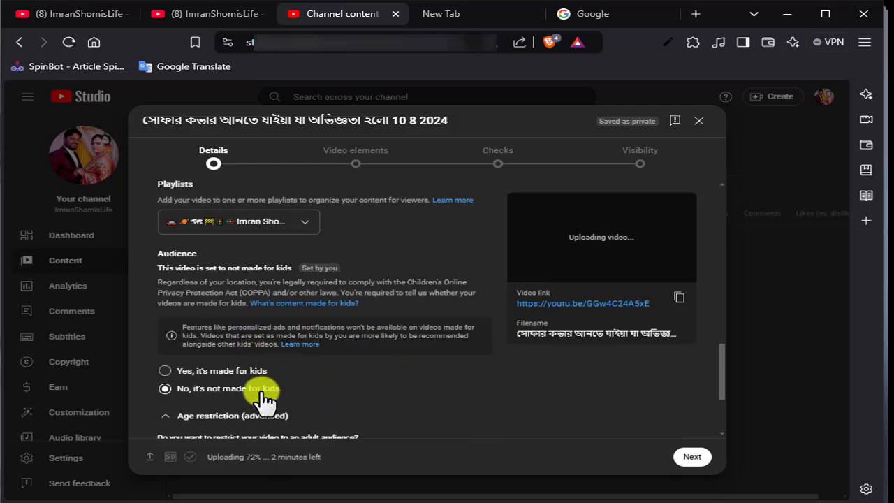
pyautogui.scroll(-1, 313, 385)
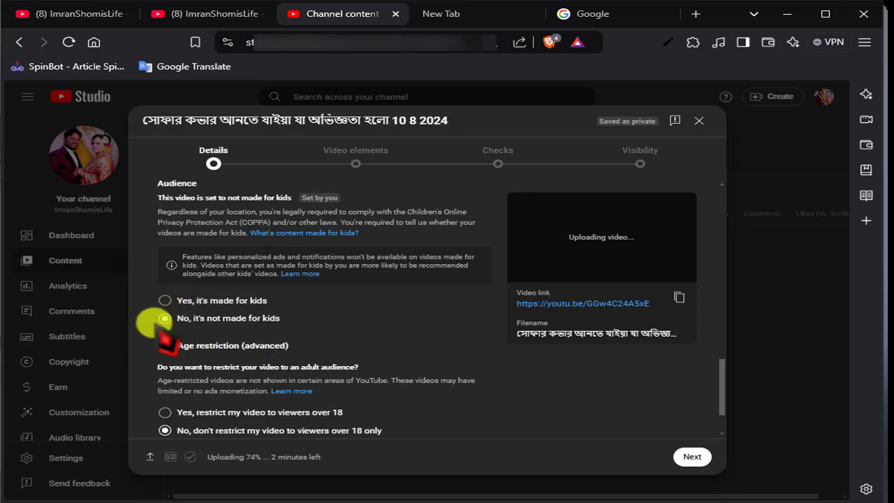
pyautogui.scroll(-1, 279, 357)
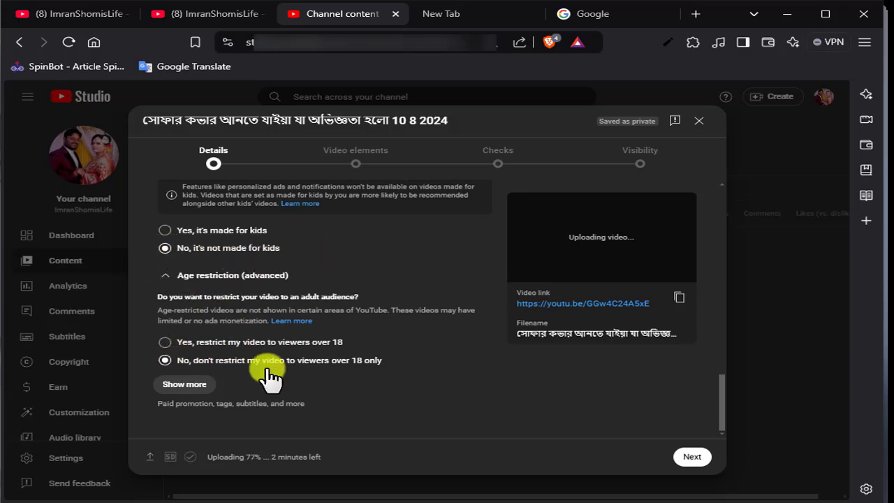
# Expand the additional video settings, review the paid promotion section, and answer No to the altered content question
pyautogui.click(186, 387)
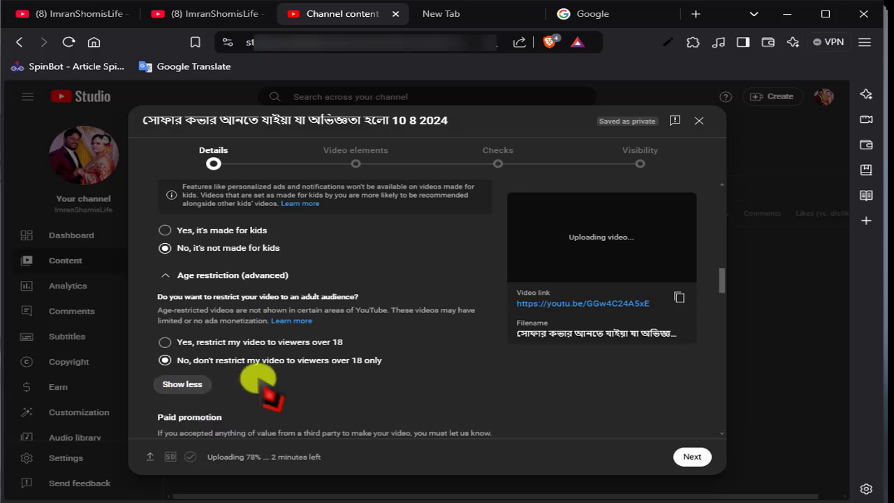
pyautogui.scroll(-2, 315, 377)
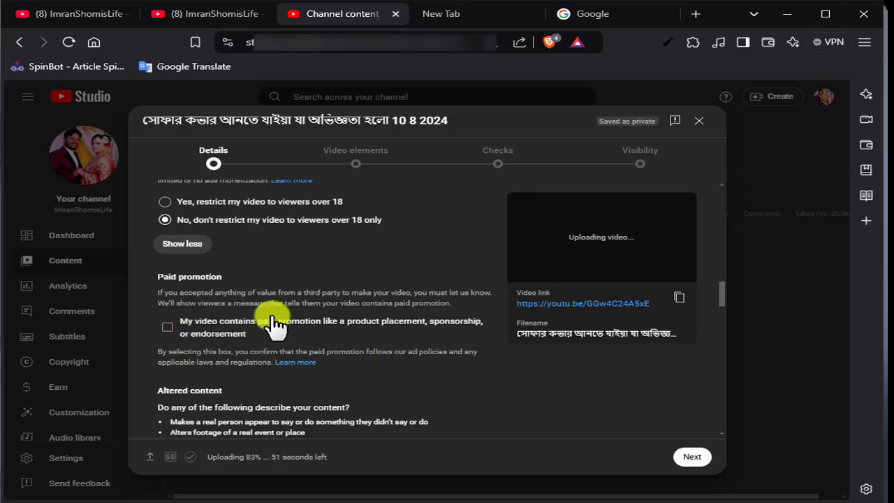
pyautogui.scroll(-1, 384, 290)
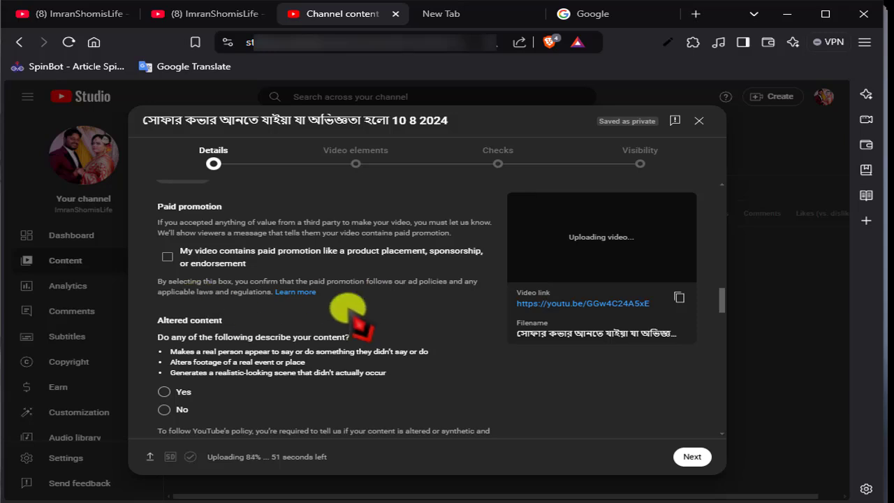
pyautogui.scroll(-2, 314, 319)
pyautogui.scroll(1, 231, 328)
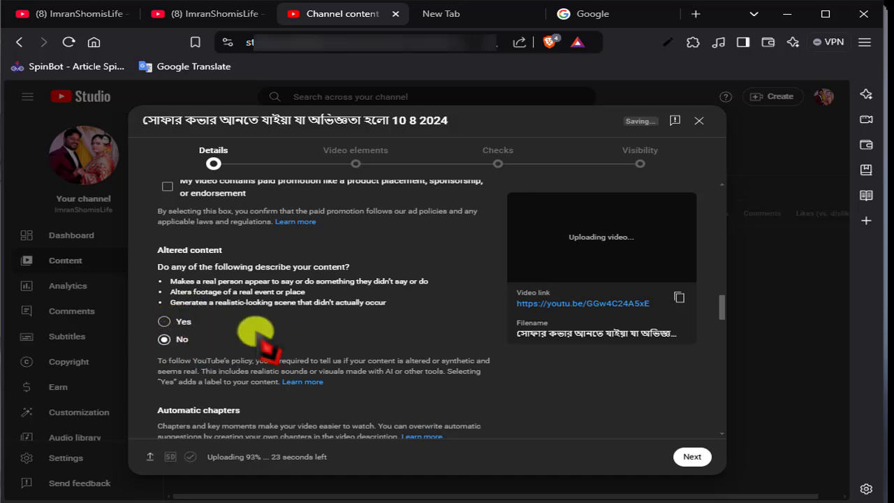
pyautogui.click(164, 339)
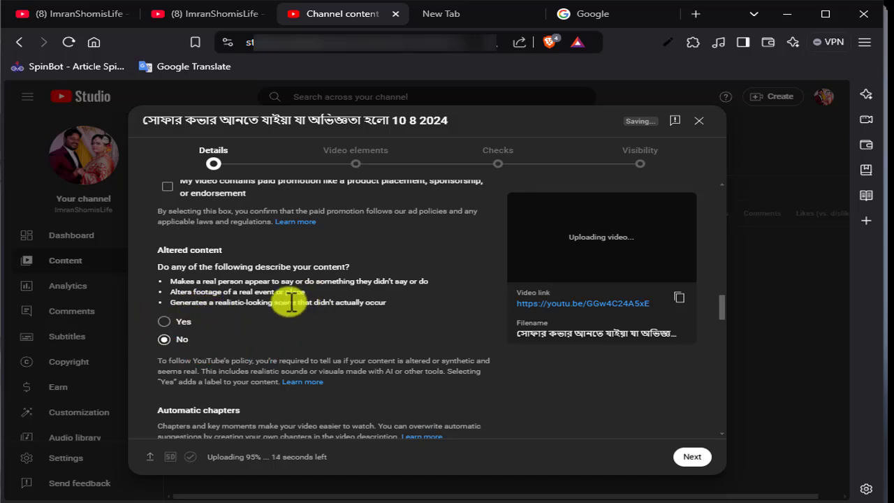
# Review the altered content, automatic chapters and paid promotion settings again and collapse the additional settings
pyautogui.scroll(2, 266, 328)
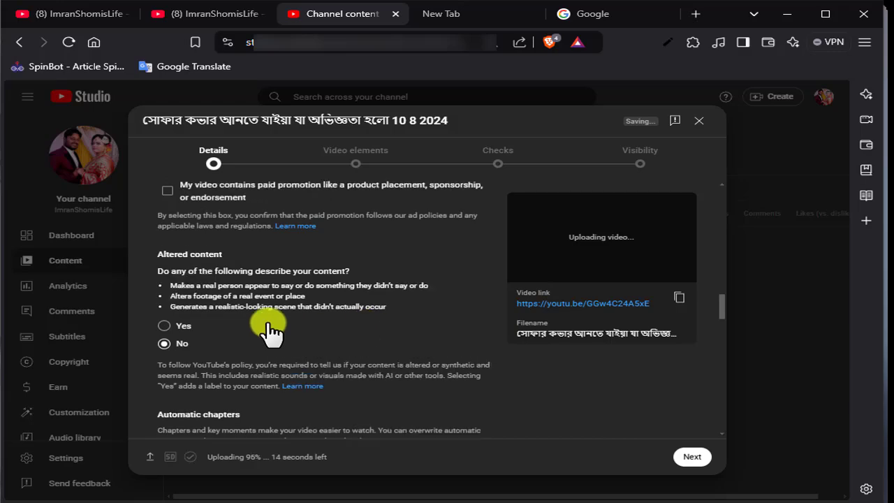
pyautogui.scroll(-4, 294, 328)
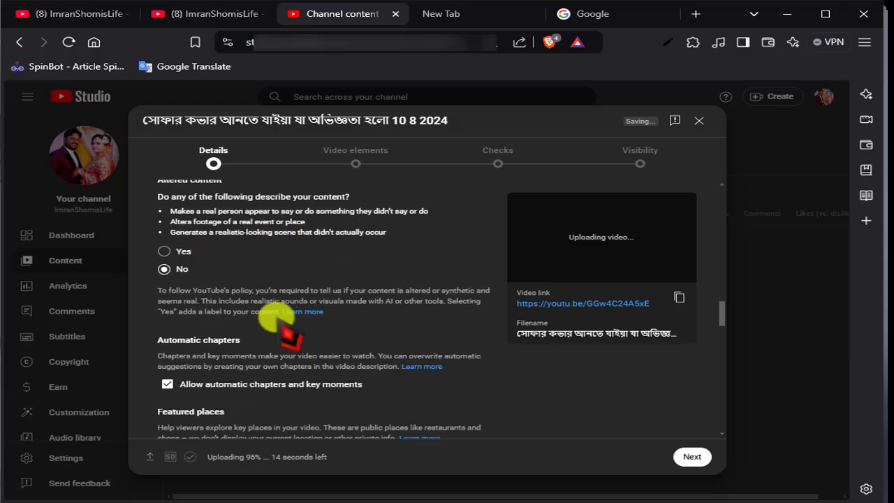
pyautogui.scroll(5, 244, 364)
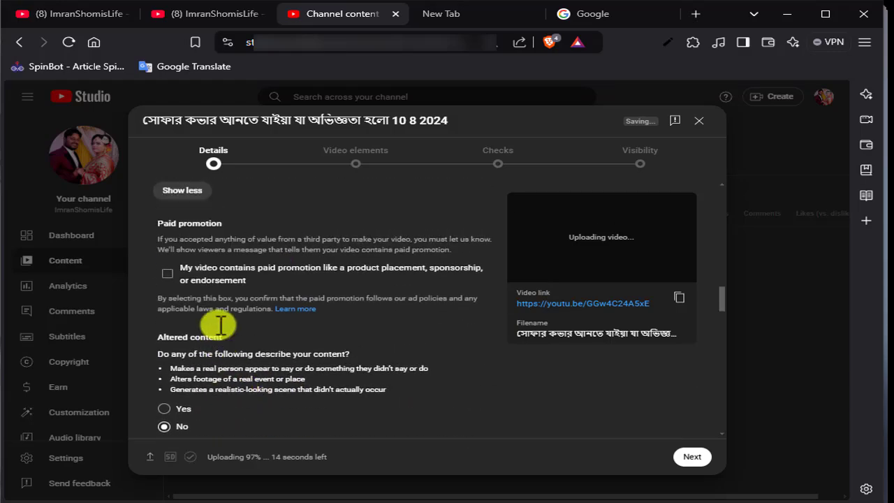
pyautogui.click(183, 316)
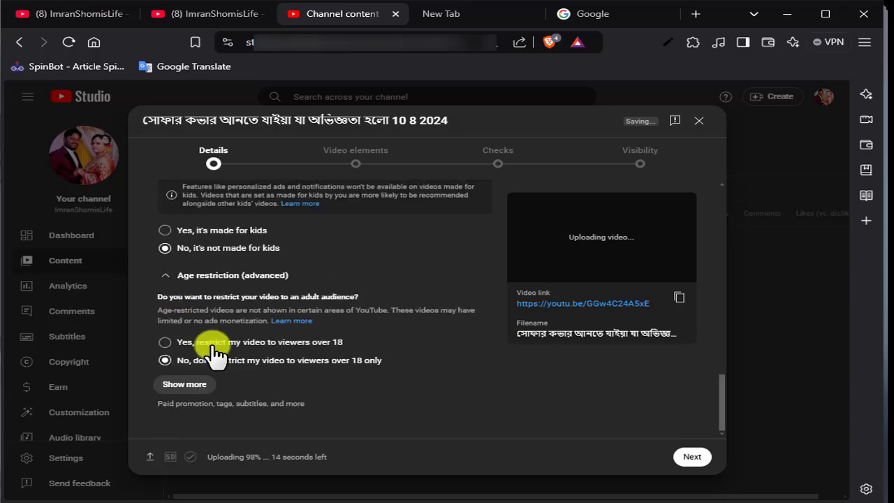
# Expand the additional video settings and examine the altered content, automatic chapters and featured places sections
pyautogui.click(184, 386)
pyautogui.scroll(-5, 234, 395)
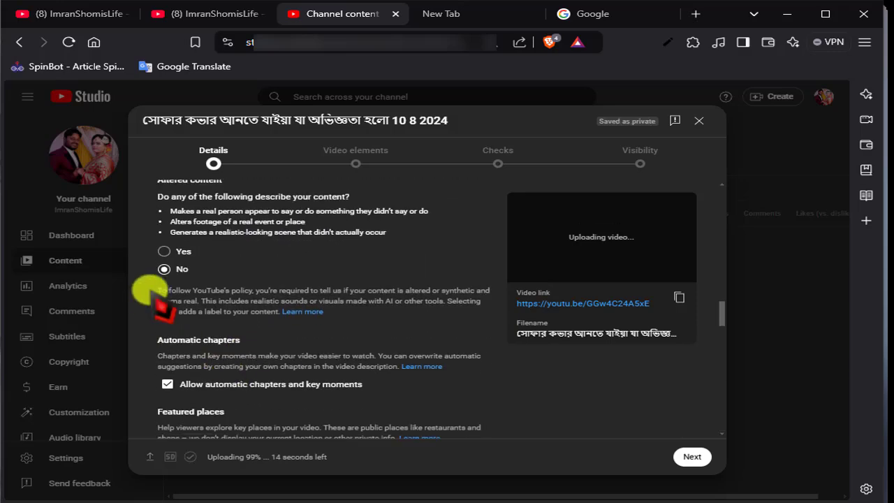
pyautogui.scroll(-2, 319, 340)
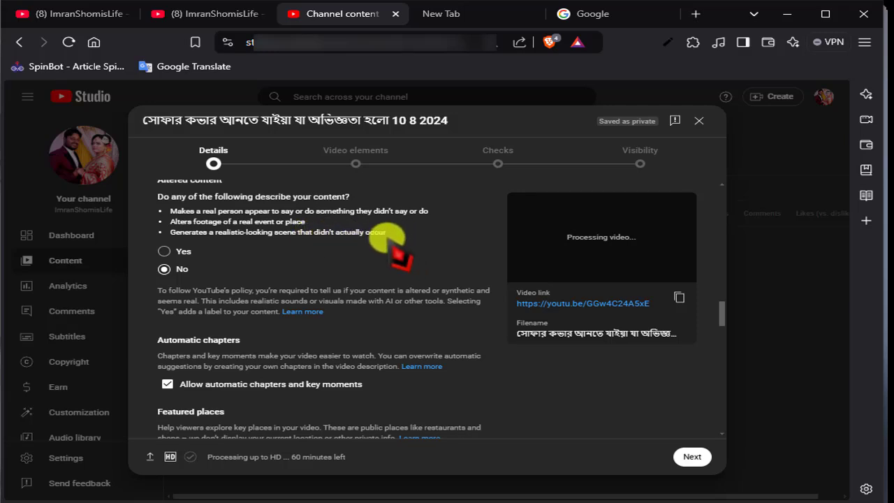
pyautogui.scroll(-2, 216, 322)
pyautogui.scroll(2, 304, 295)
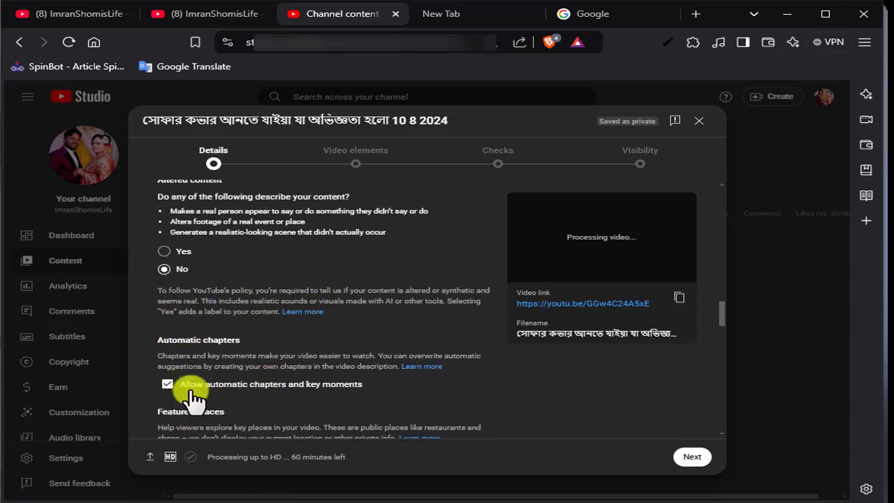
pyautogui.scroll(-1, 369, 285)
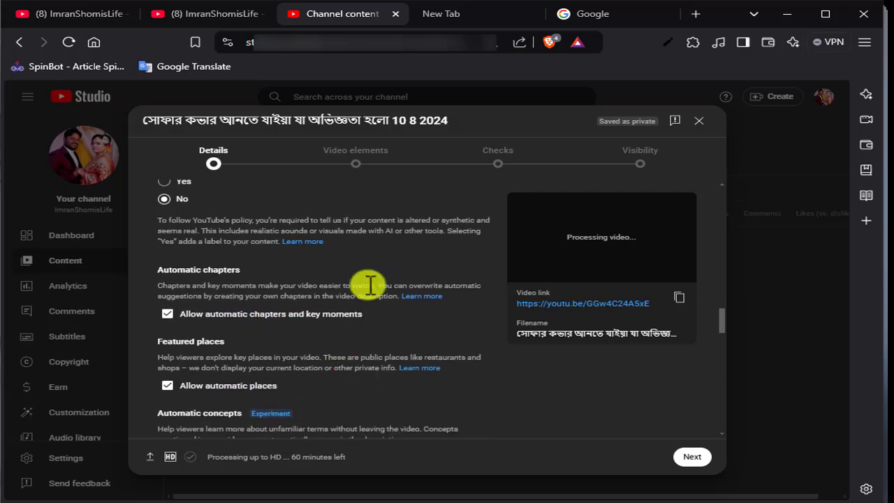
pyautogui.scroll(-1, 350, 348)
pyautogui.scroll(1, 280, 318)
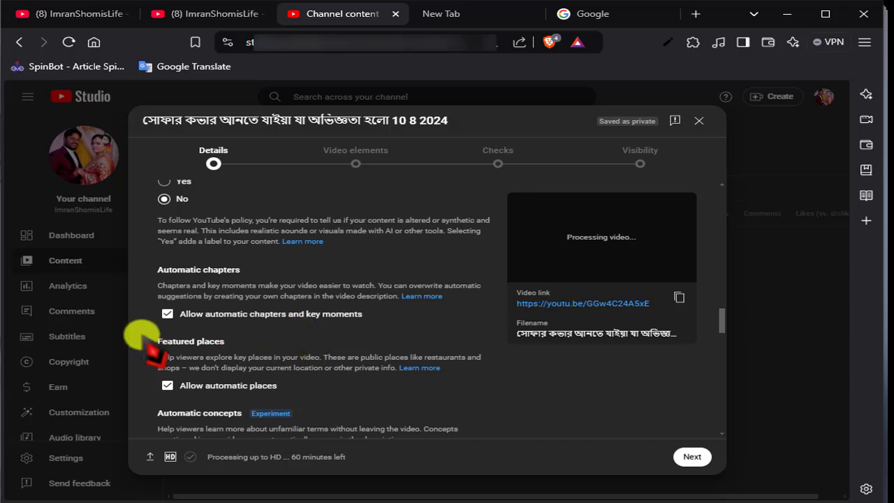
pyautogui.scroll(1, 461, 335)
pyautogui.scroll(-1, 315, 286)
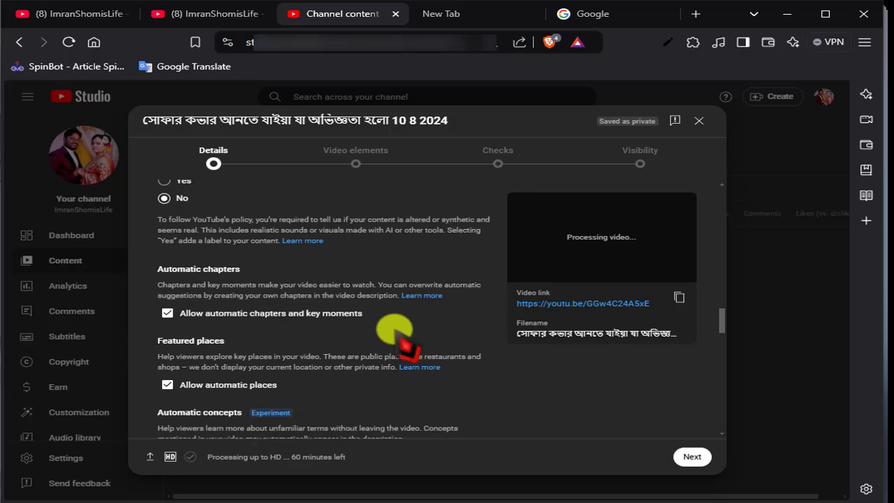
# Select Bangla as the video language and None as the caption certification in the language and captions section
pyautogui.scroll(-2, 210, 339)
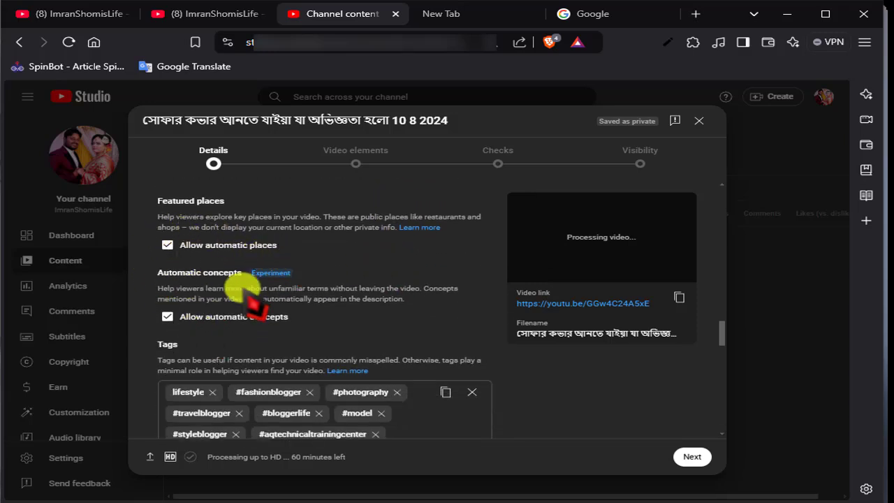
pyautogui.scroll(-1, 369, 319)
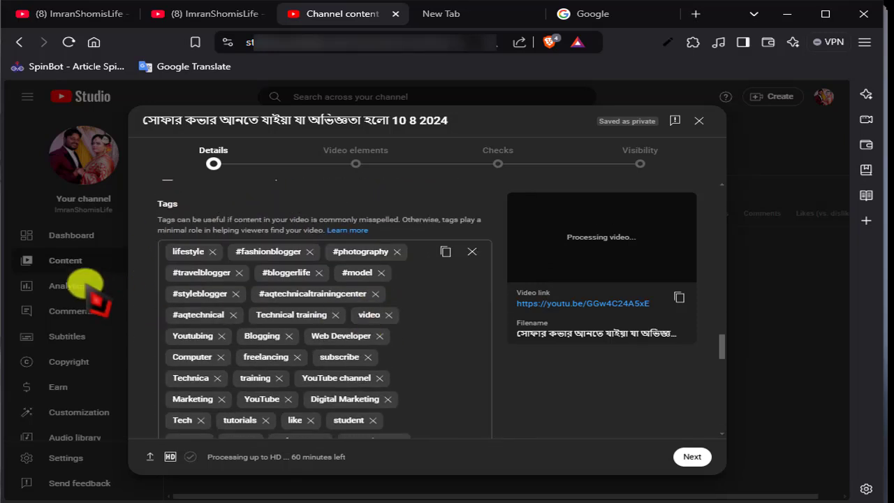
pyautogui.scroll(-2, 343, 378)
pyautogui.scroll(-3, 340, 377)
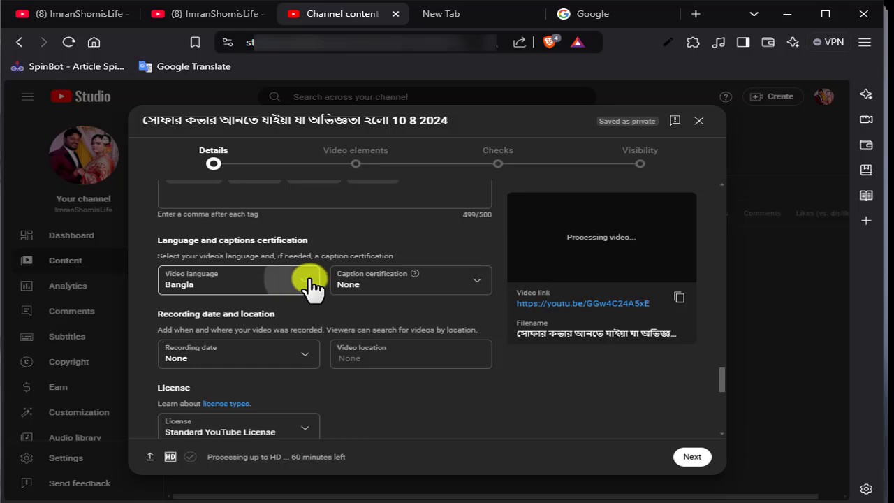
pyautogui.click(308, 282)
pyautogui.click(424, 399)
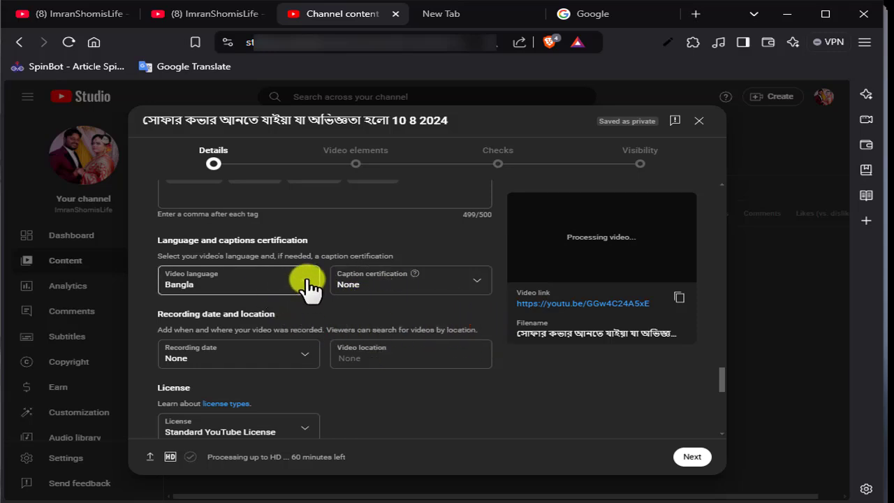
pyautogui.click(481, 291)
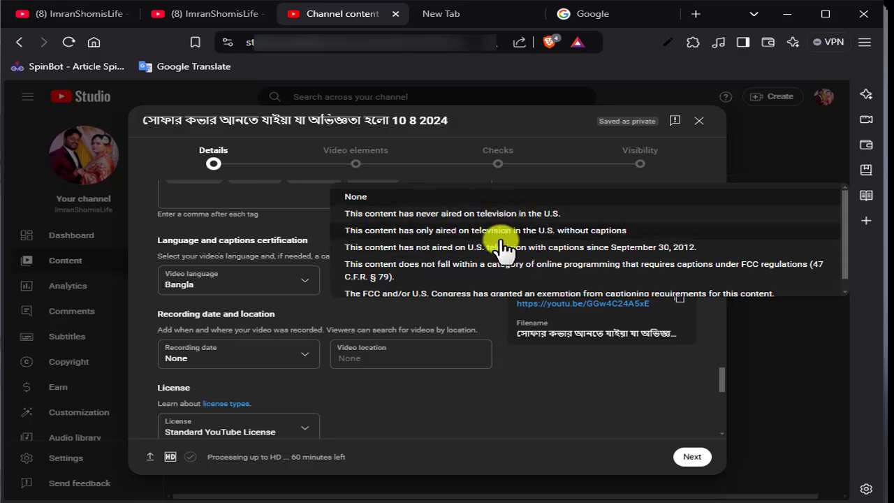
pyautogui.click(356, 203)
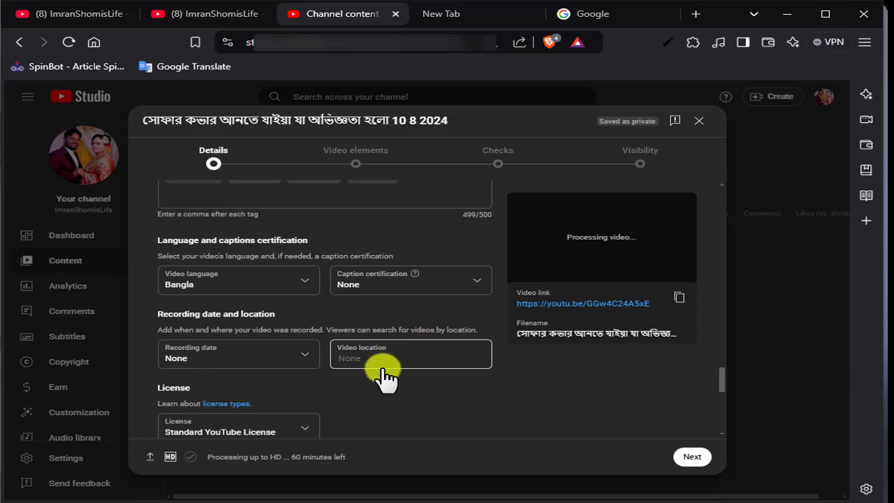
# Cut the date "10 8 2024" from the end of the video title
pyautogui.scroll(-1, 426, 361)
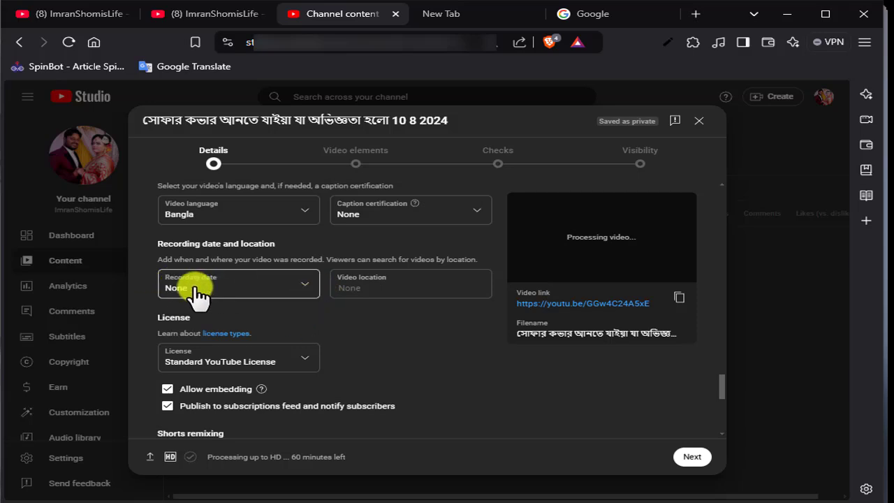
pyautogui.click(312, 292)
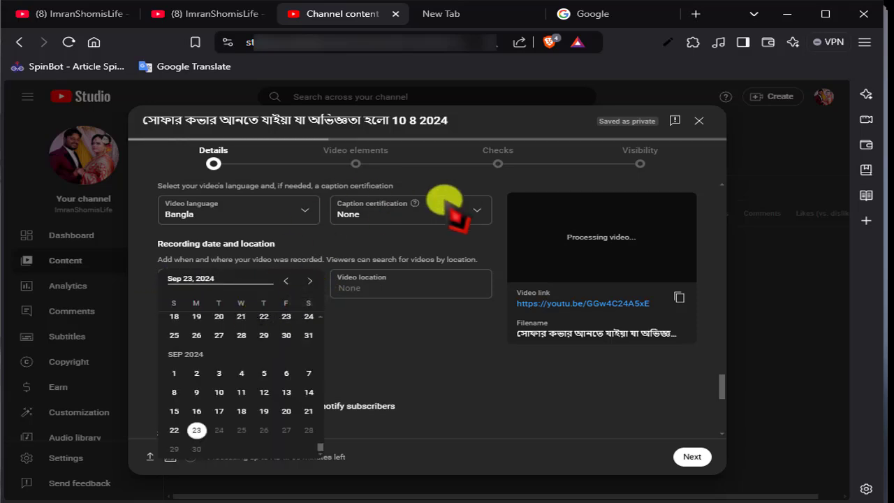
pyautogui.scroll(15, 359, 286)
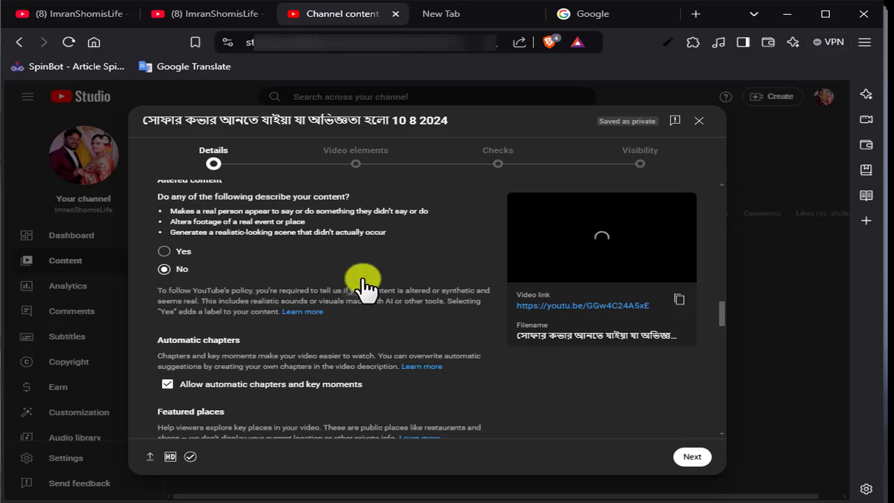
pyautogui.scroll(10, 356, 279)
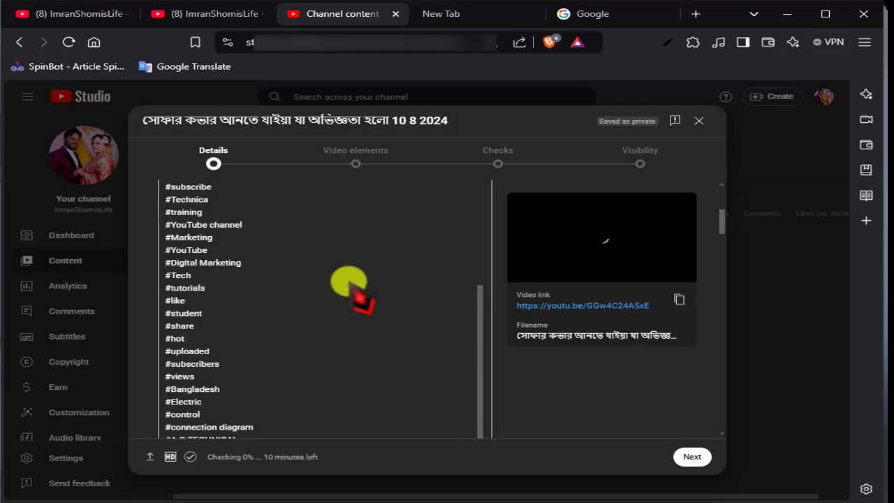
pyautogui.moveTo(402, 231); pyautogui.dragTo(352, 231)
pyautogui.hotkey('ctrl', 'c')
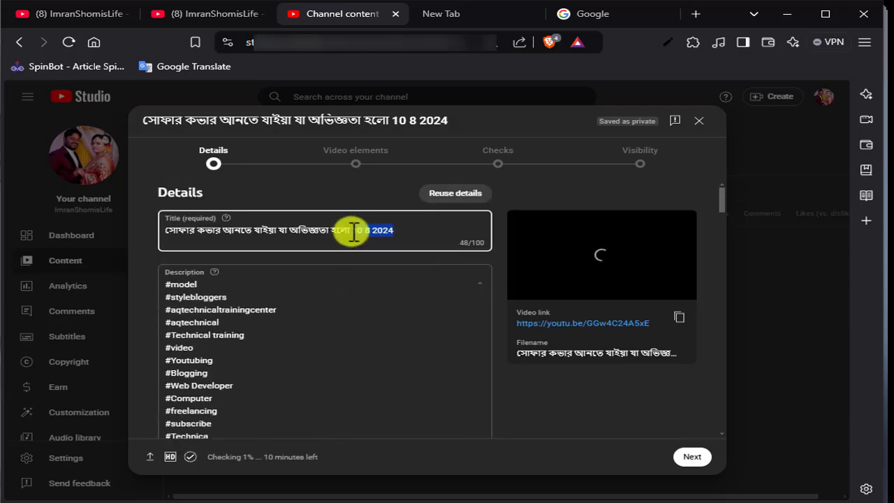
pyautogui.rightClick(358, 232)
pyautogui.click(403, 281)
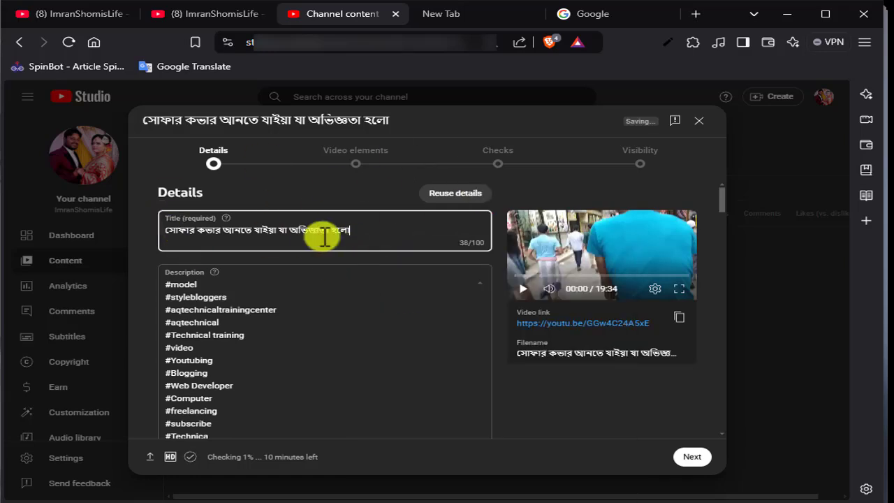
pyautogui.rightClick(370, 231)
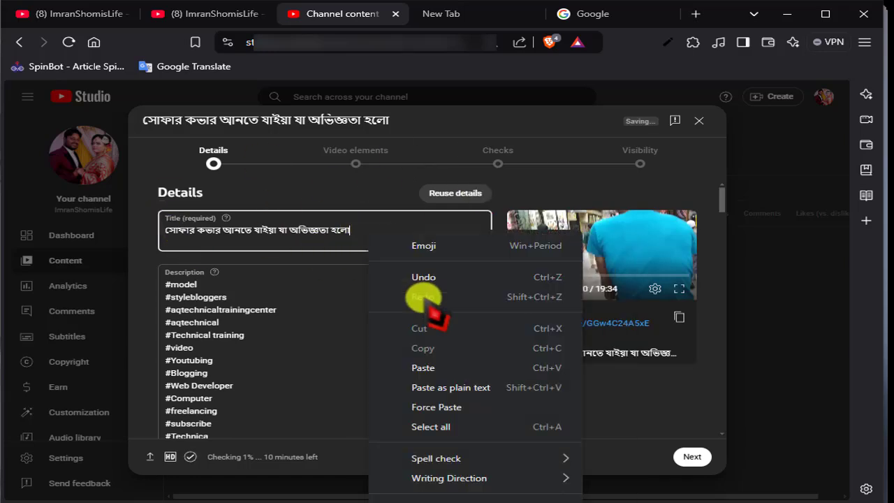
pyautogui.click(452, 368)
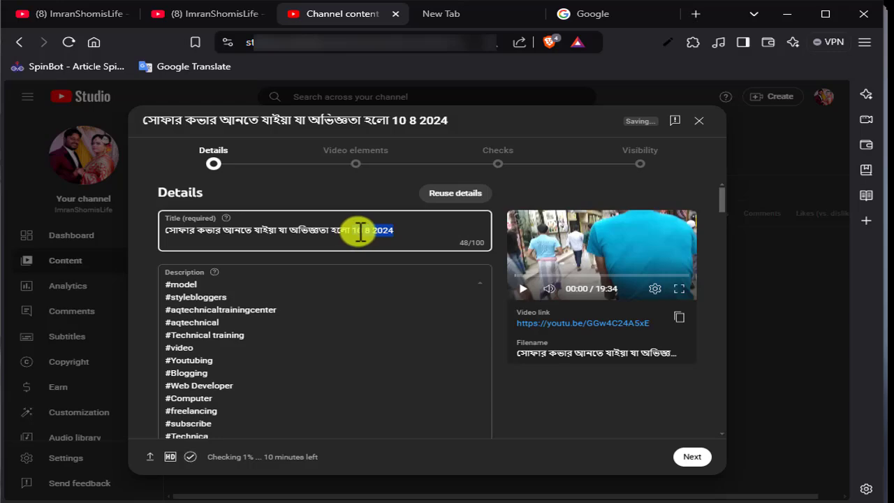
pyautogui.rightClick(360, 234)
pyautogui.click(368, 325)
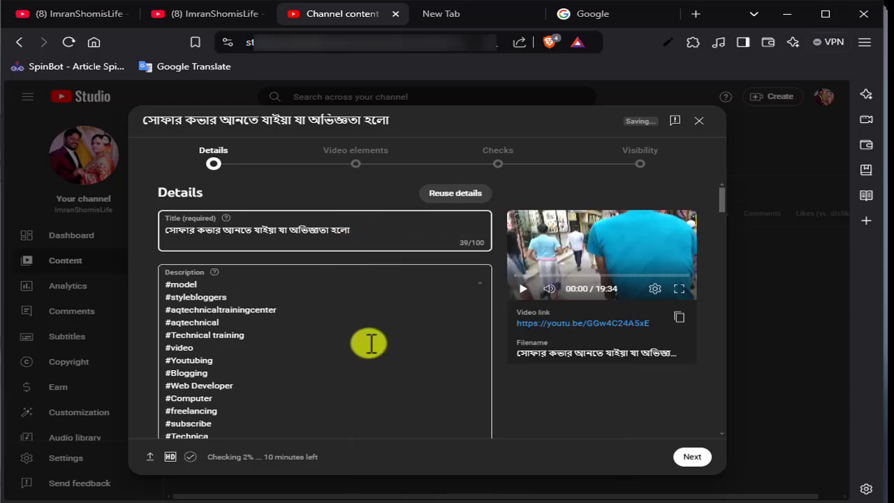
# Set the video's recording date to Aug 22, 2024
pyautogui.scroll(-15, 369, 343)
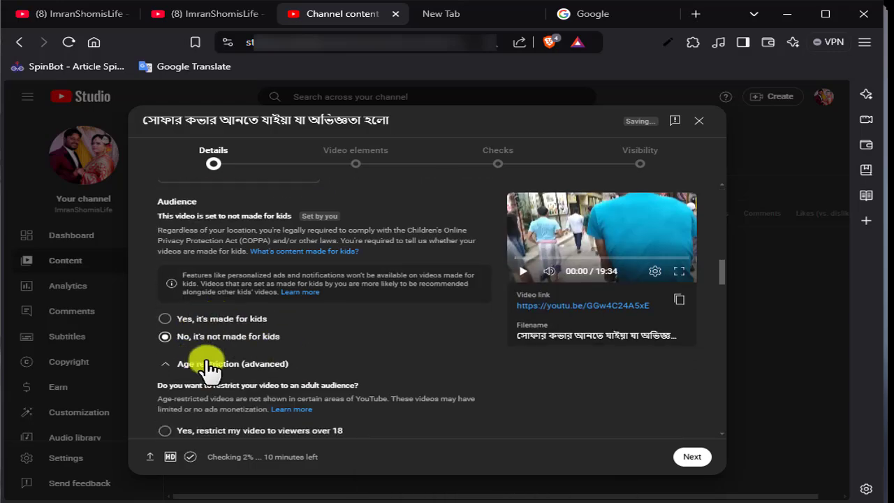
pyautogui.scroll(-5, 208, 370)
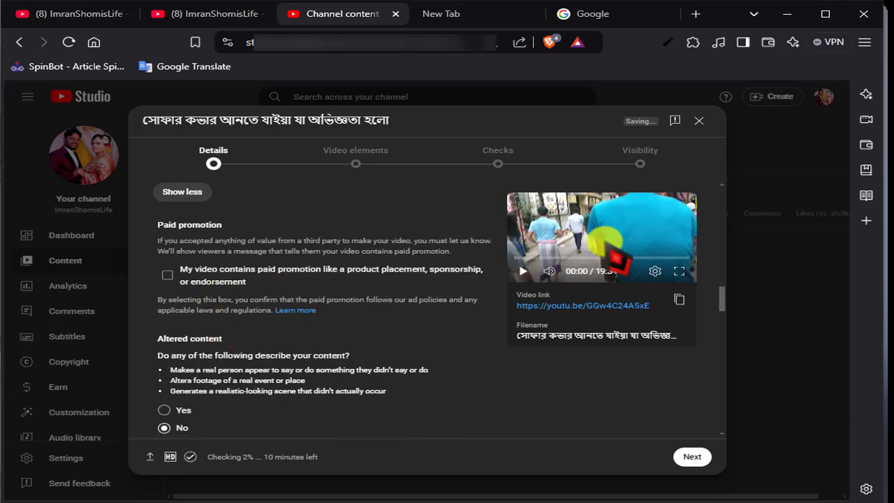
pyautogui.scroll(3, 613, 253)
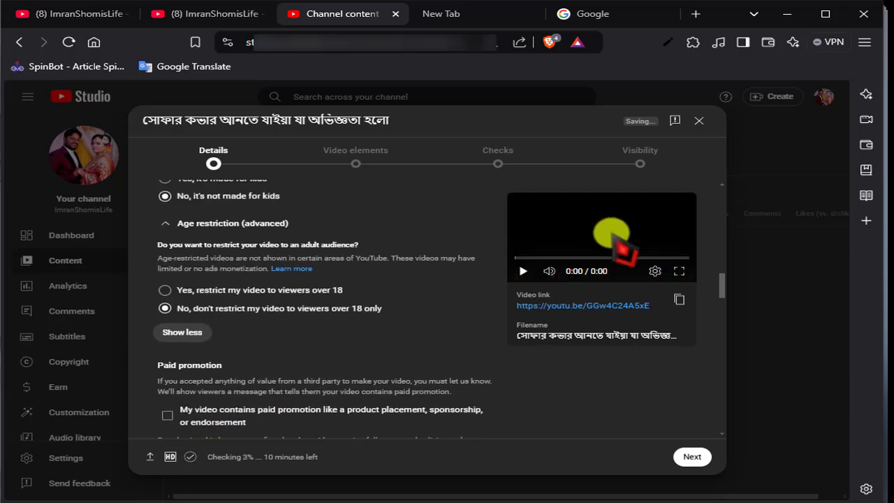
pyautogui.scroll(-2, 259, 374)
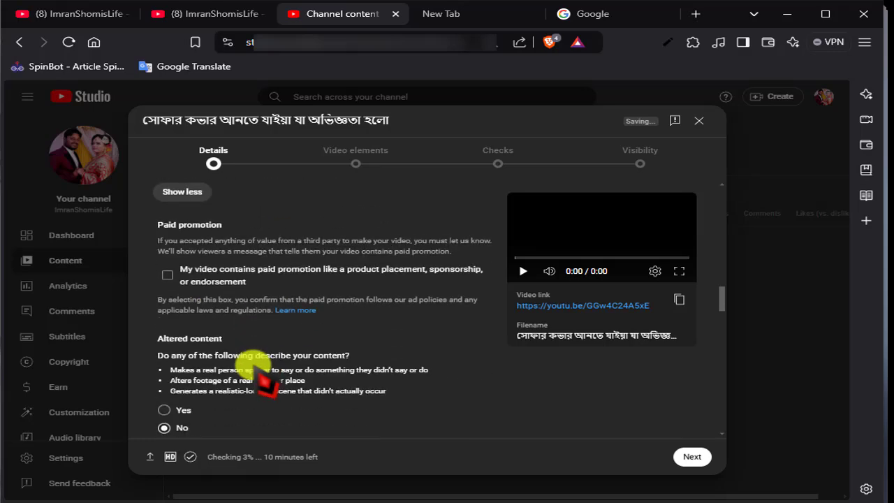
pyautogui.scroll(-10, 264, 377)
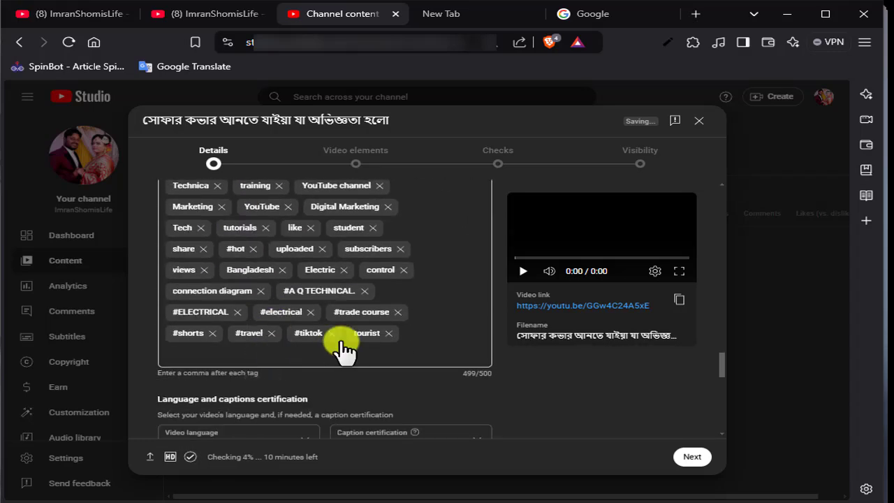
pyautogui.scroll(-1, 348, 341)
pyautogui.scroll(3, 314, 308)
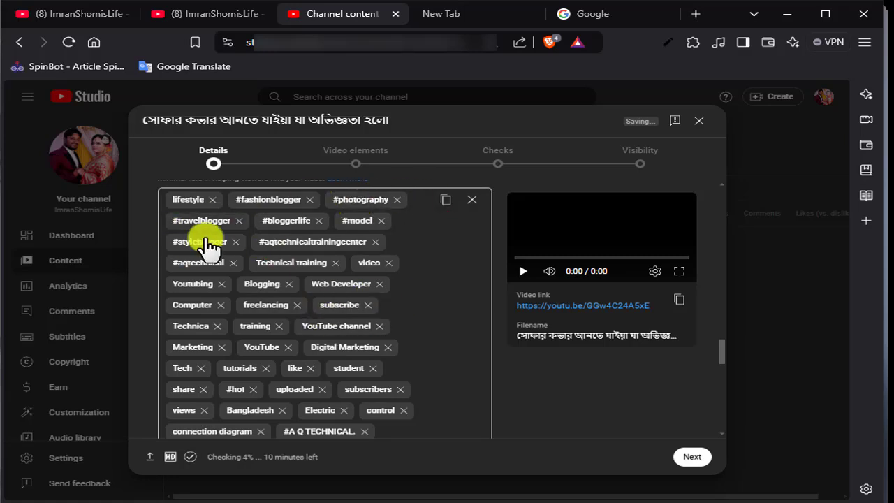
pyautogui.scroll(-5, 319, 325)
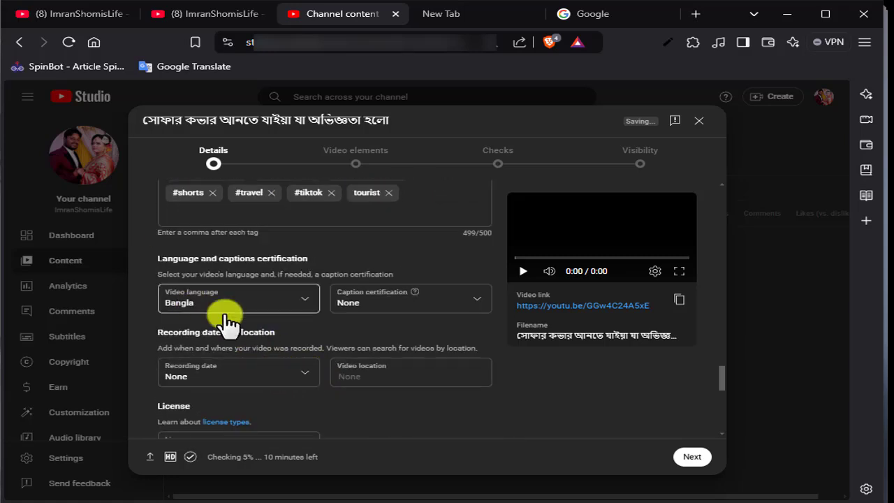
pyautogui.scroll(-2, 272, 338)
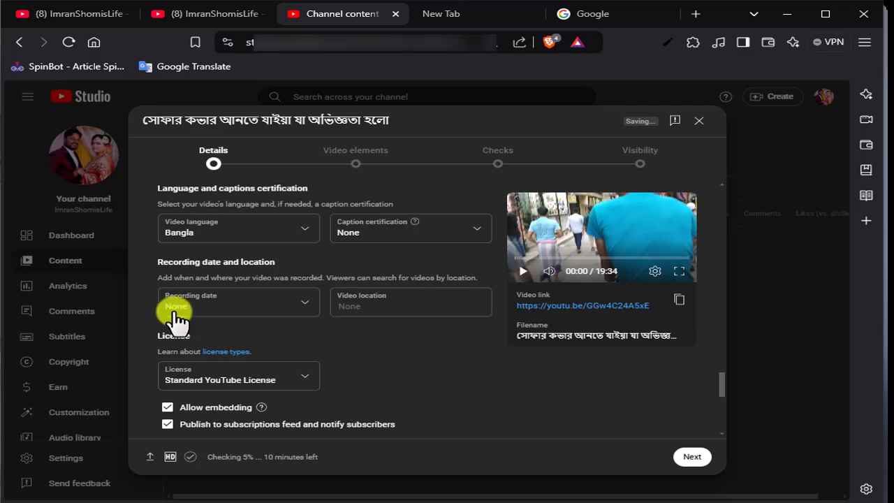
pyautogui.click(312, 306)
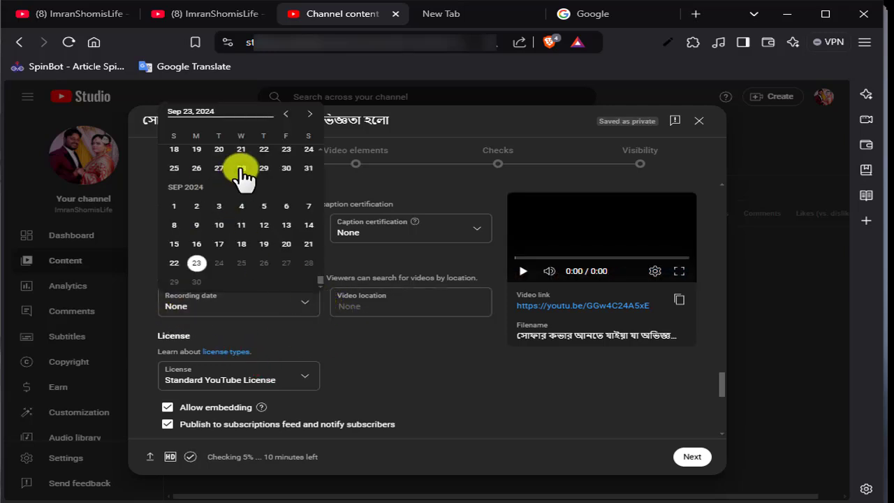
pyautogui.scroll(3, 243, 183)
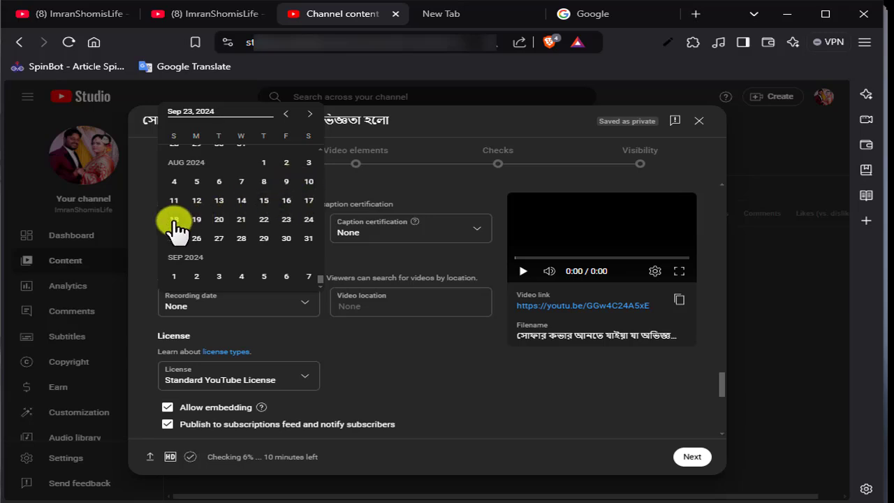
pyautogui.click(265, 221)
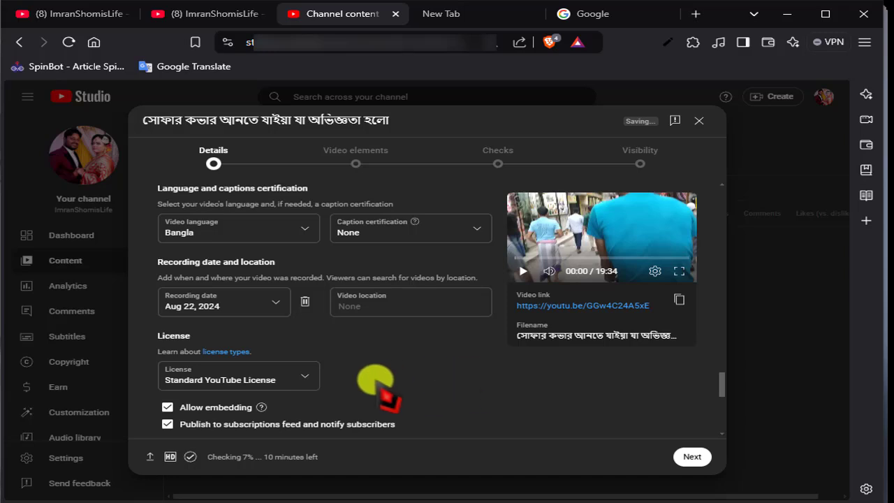
# Set the video's license to Creative Commons - Attribution
pyautogui.scroll(-1, 359, 377)
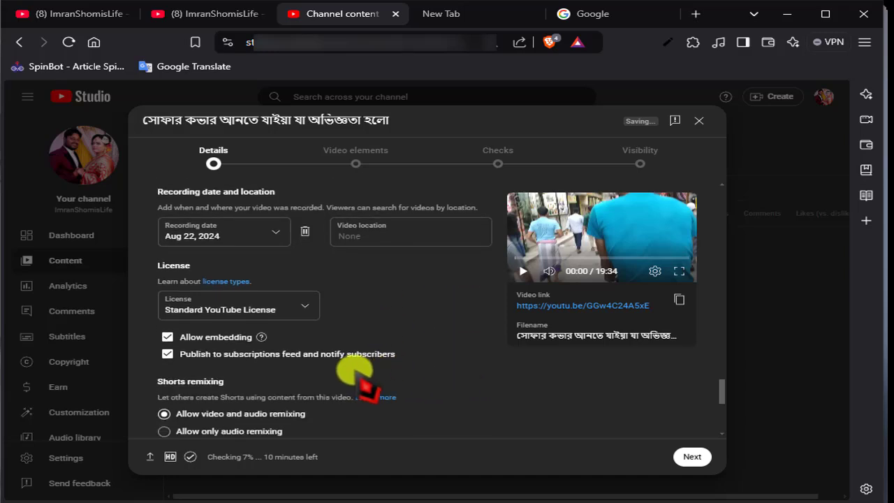
pyautogui.click(307, 312)
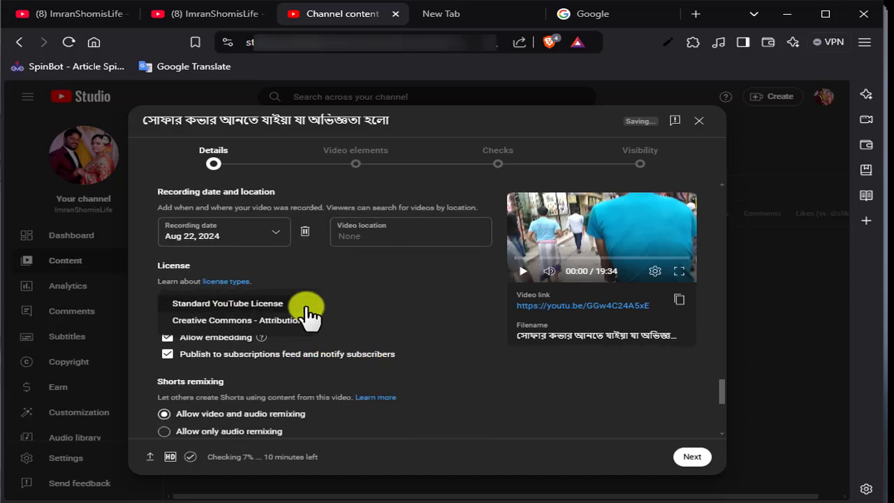
pyautogui.click(256, 322)
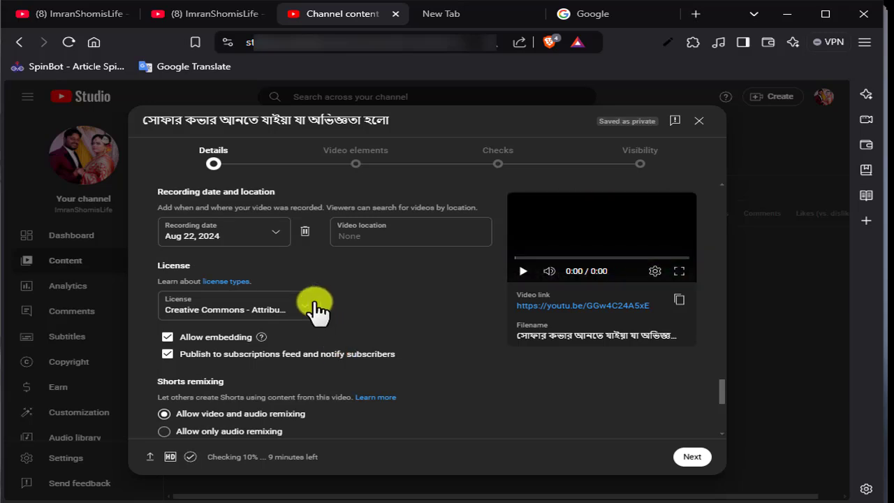
# Set the video's license to Standard YouTube License
pyautogui.click(311, 307)
pyautogui.click(232, 306)
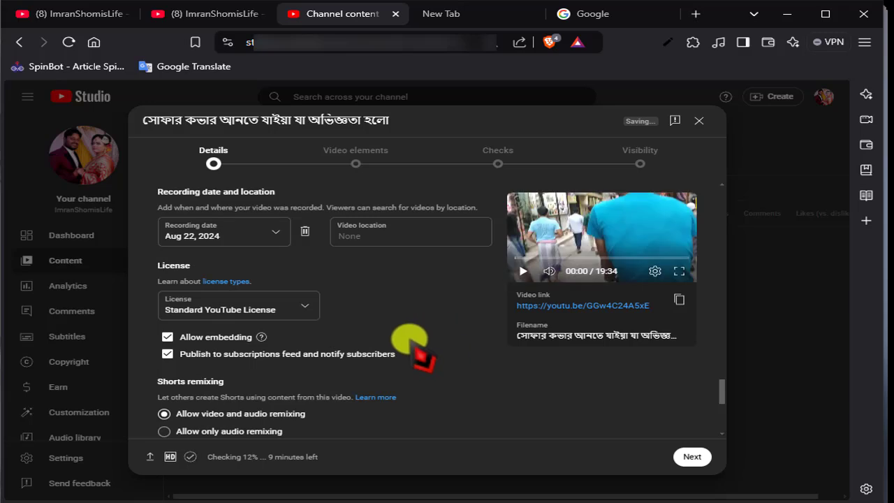
pyautogui.scroll(2, 412, 335)
pyautogui.scroll(-2, 412, 335)
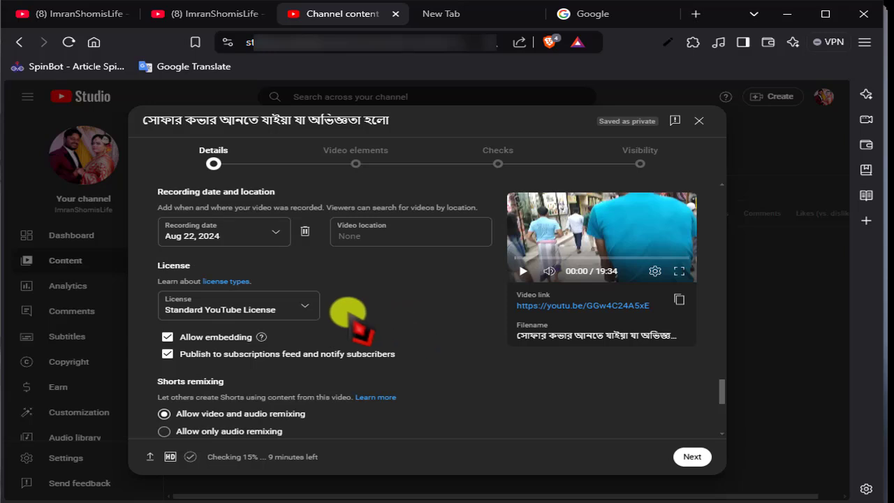
# Set the video's category to Pets & Animals
pyautogui.scroll(-2, 419, 340)
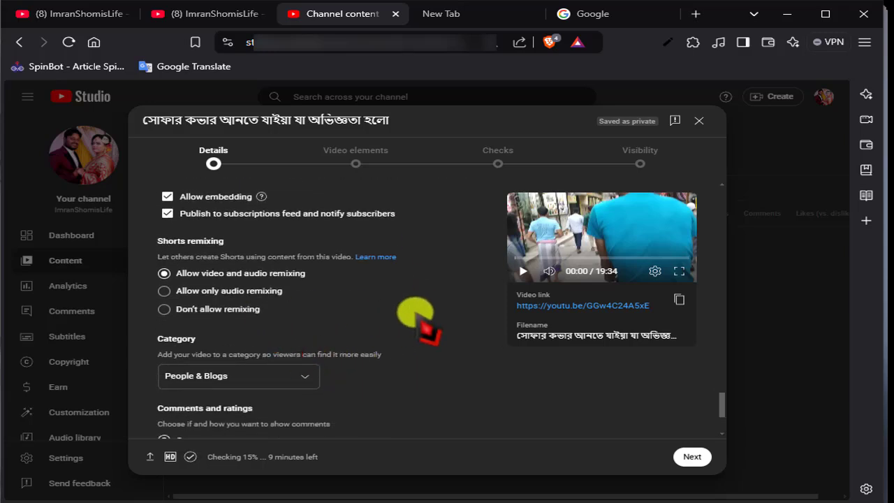
pyautogui.scroll(1, 415, 316)
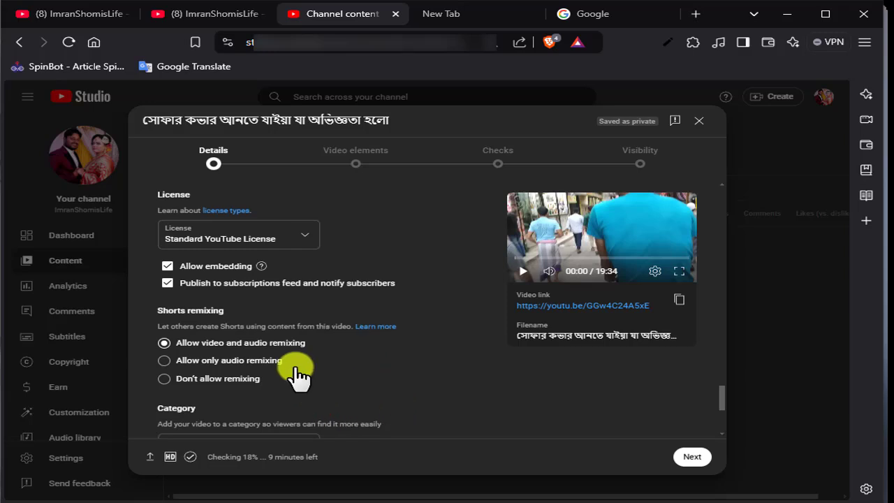
pyautogui.scroll(-2, 280, 363)
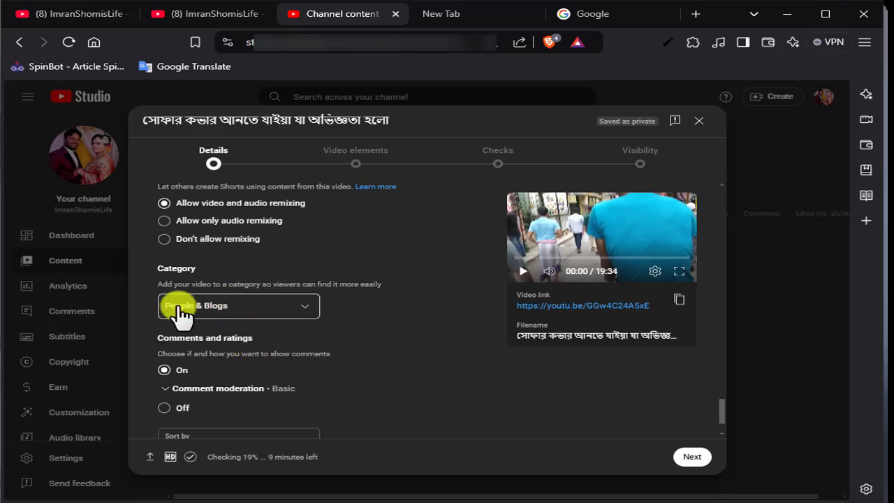
pyautogui.click(315, 313)
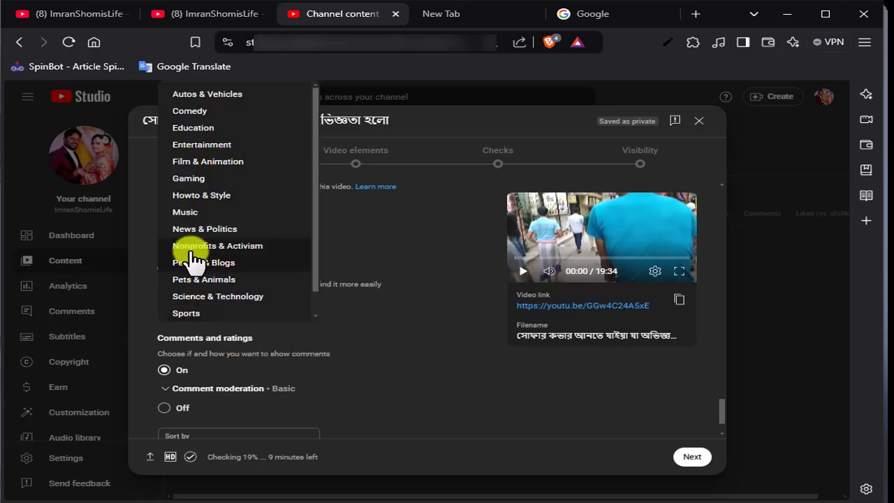
pyautogui.click(231, 279)
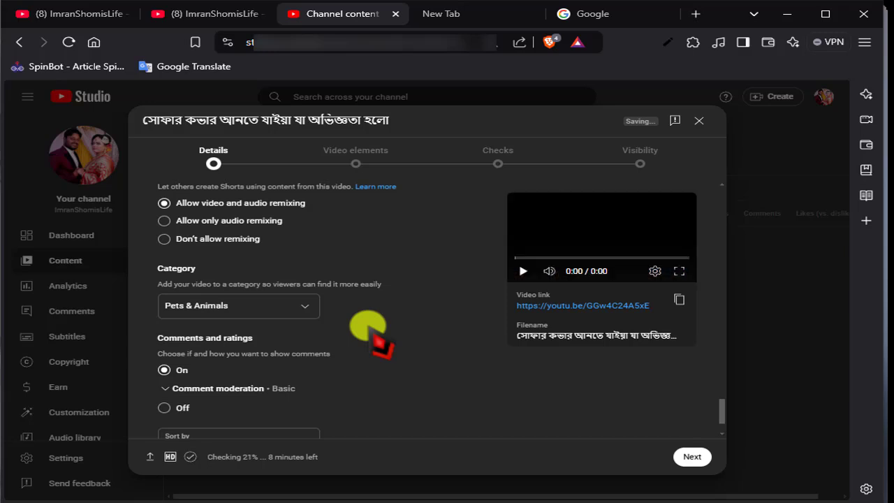
# Set the video's category back to People & Blogs
pyautogui.click(295, 308)
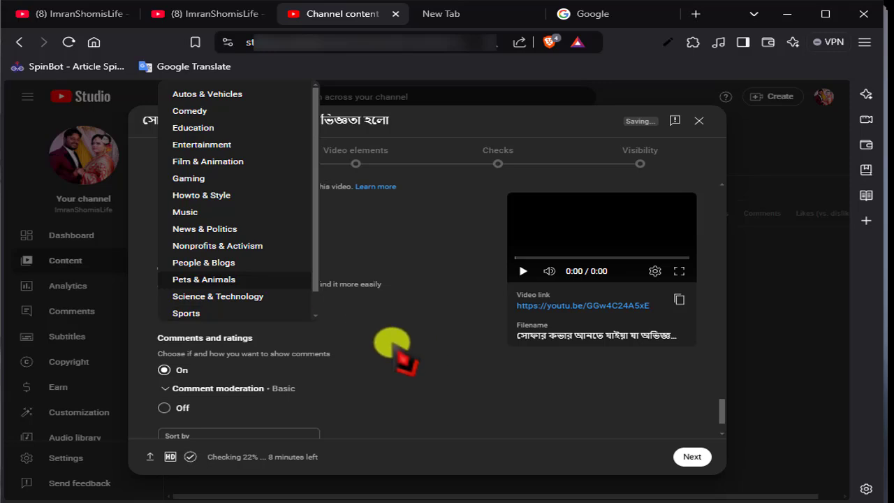
pyautogui.click(399, 355)
pyautogui.click(310, 310)
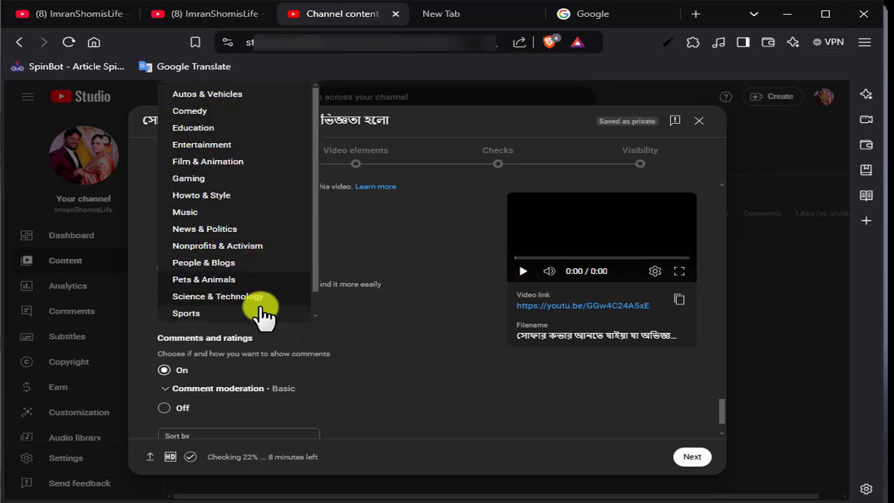
pyautogui.click(222, 264)
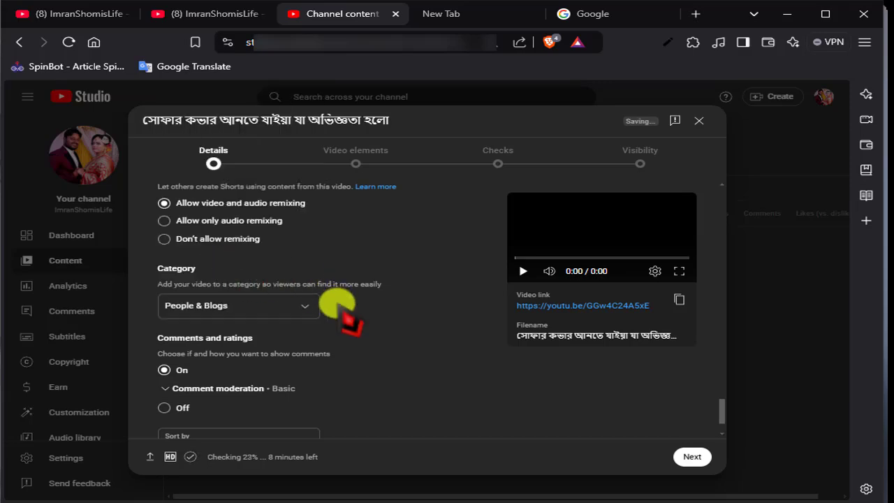
# Turn the video's comments off and back on in the comments and ratings section
pyautogui.scroll(-1, 433, 338)
pyautogui.click(165, 300)
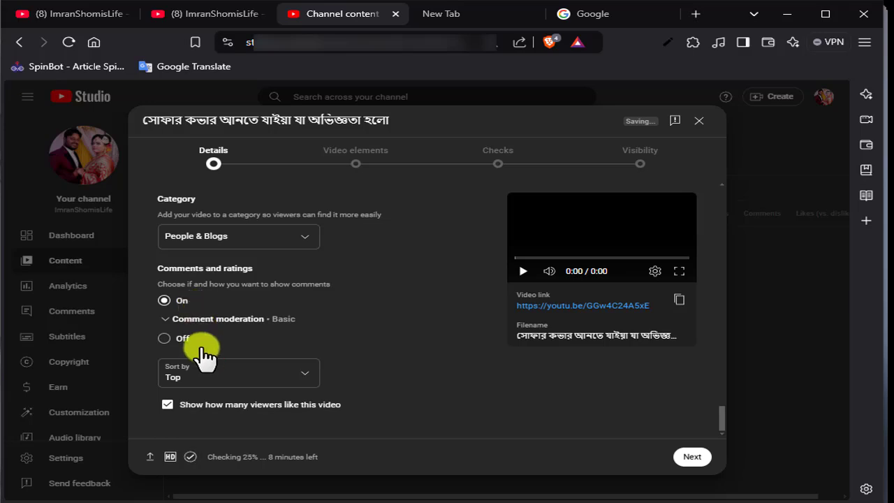
pyautogui.click(165, 339)
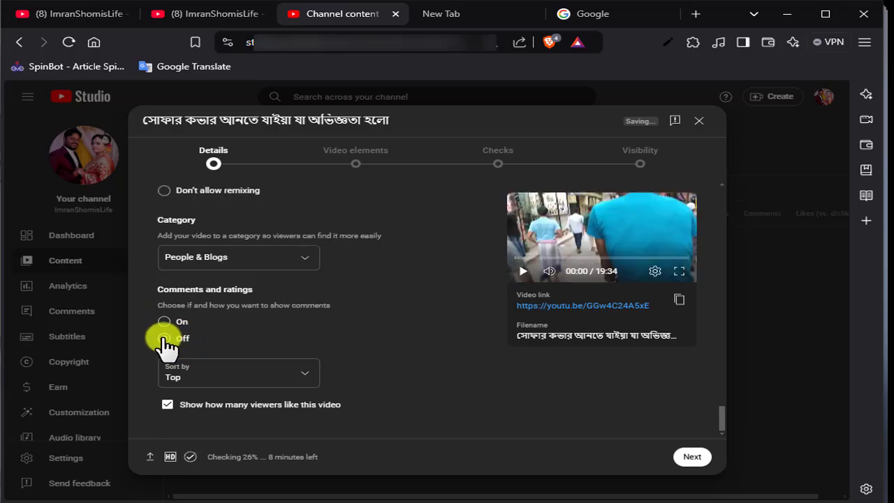
pyautogui.click(165, 323)
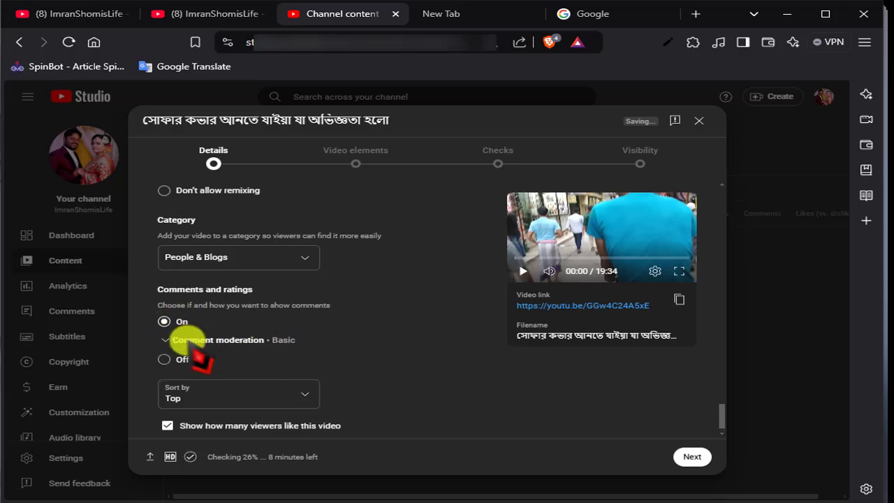
# Expand the comment moderation options, try Hold all and return the level to Basic
pyautogui.click(171, 340)
pyautogui.scroll(-1, 269, 377)
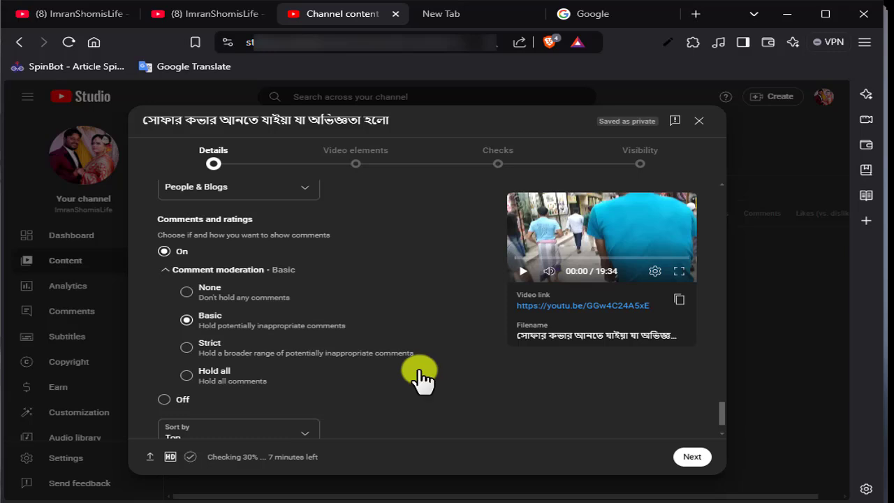
pyautogui.click(187, 376)
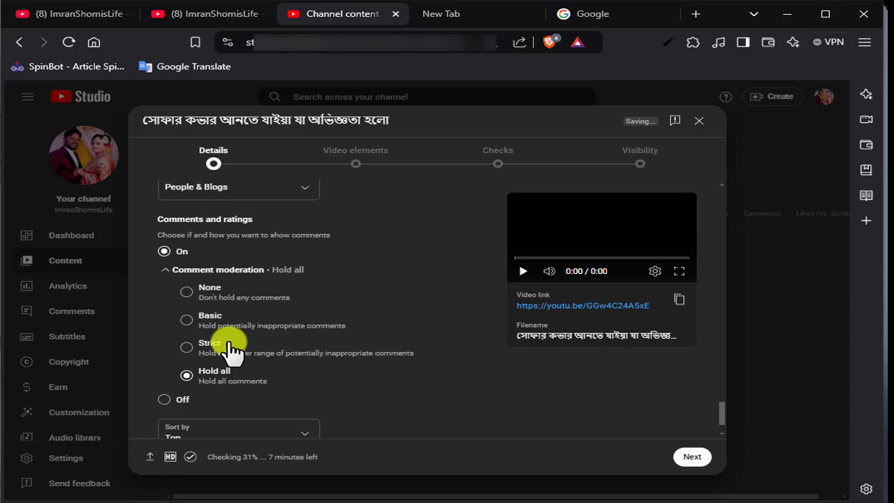
pyautogui.click(186, 321)
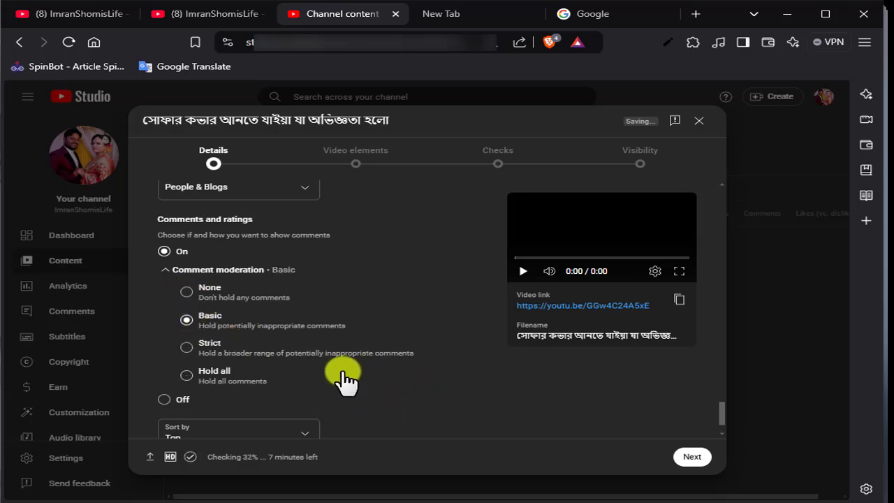
# Review the comment moderation options and select Top as the sort order for the video's comments
pyautogui.scroll(-1, 347, 377)
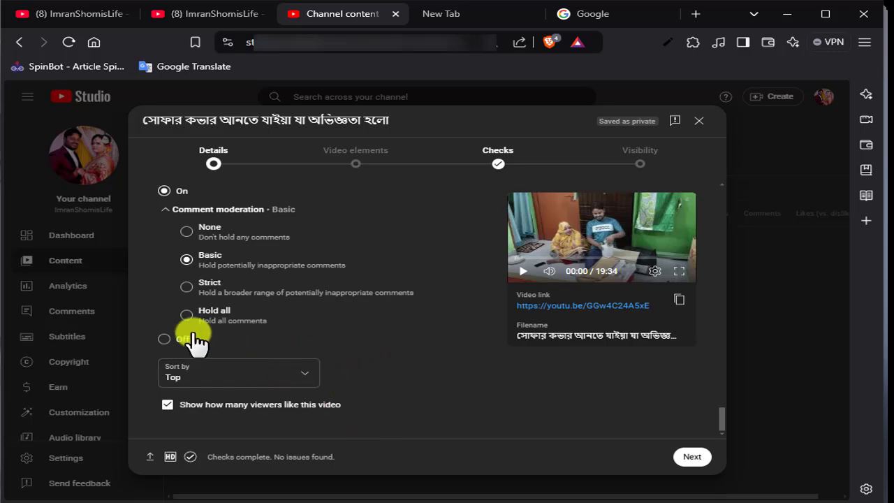
pyautogui.scroll(1, 313, 377)
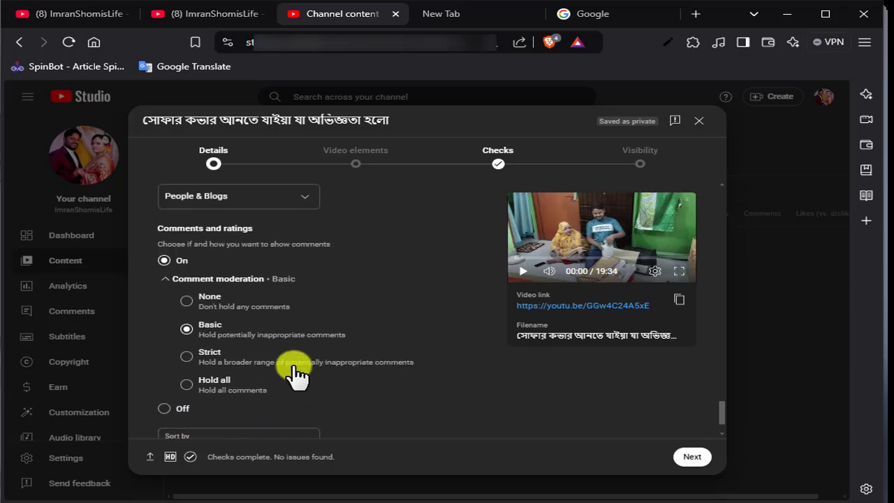
pyautogui.scroll(-1, 313, 377)
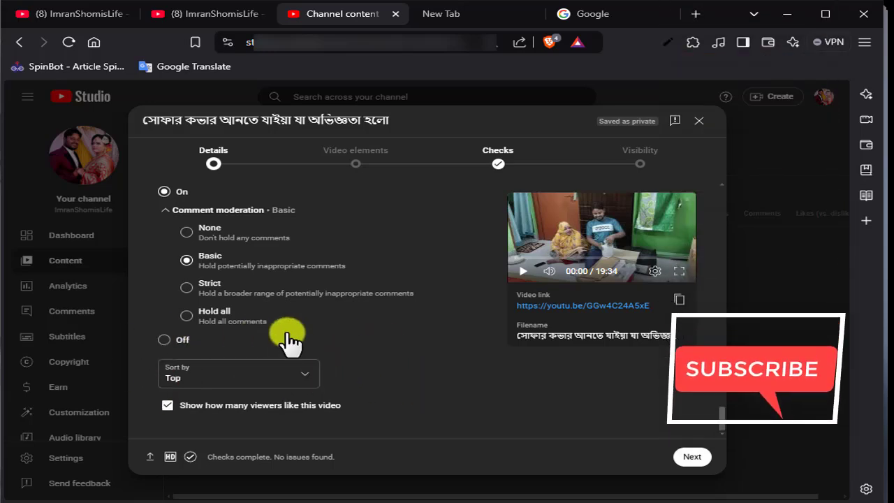
pyautogui.scroll(2, 290, 341)
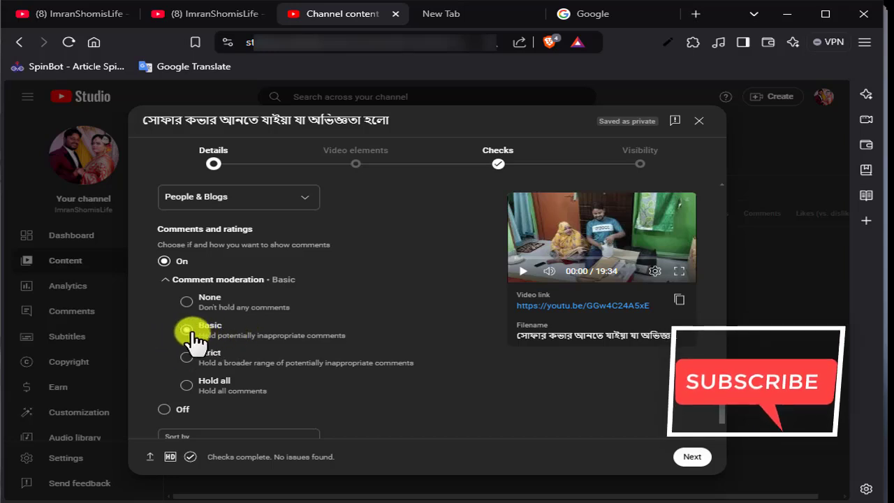
pyautogui.scroll(-2, 170, 349)
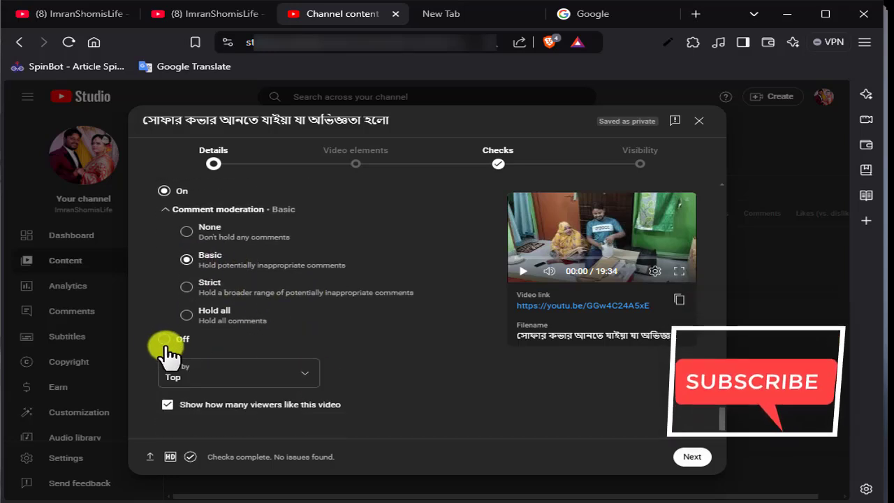
pyautogui.click(314, 380)
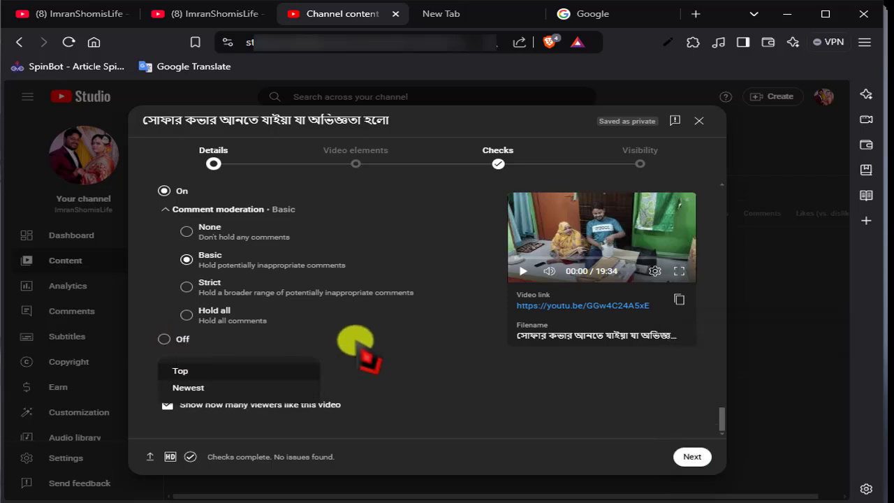
pyautogui.click(286, 371)
pyautogui.click(314, 379)
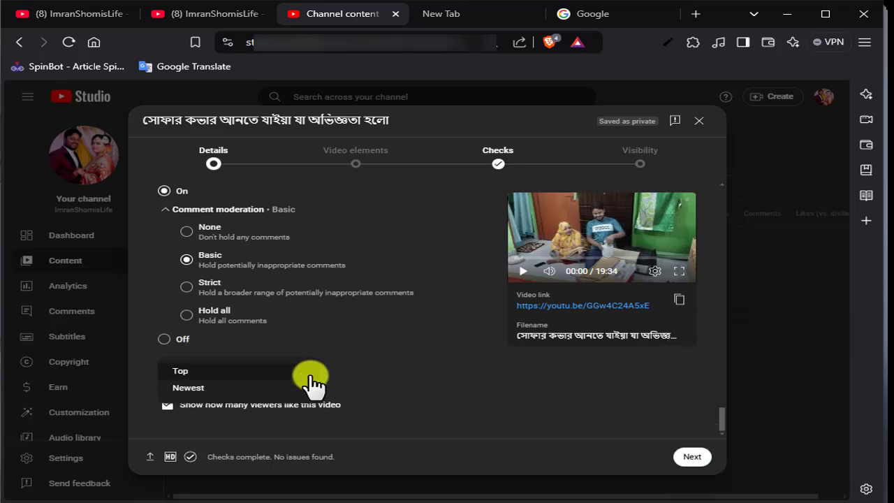
pyautogui.click(443, 368)
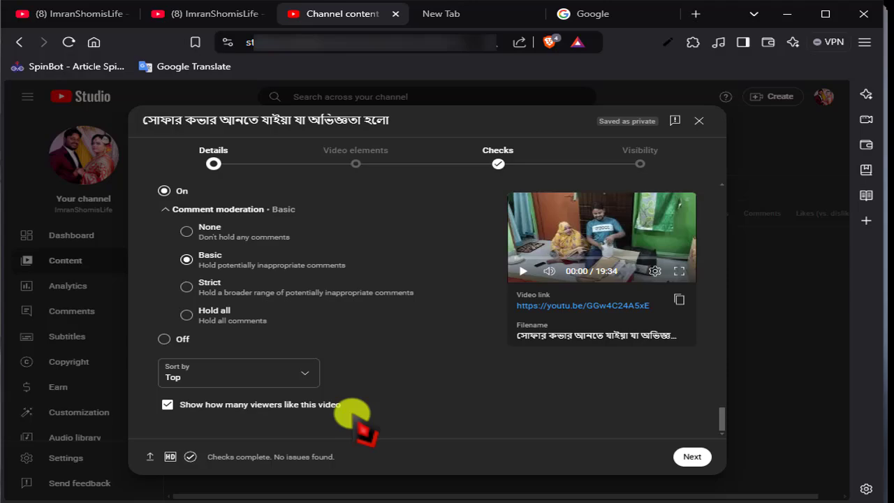
# Switch to the channel's YouTube home page and look through its For You videos
pyautogui.click(210, 13)
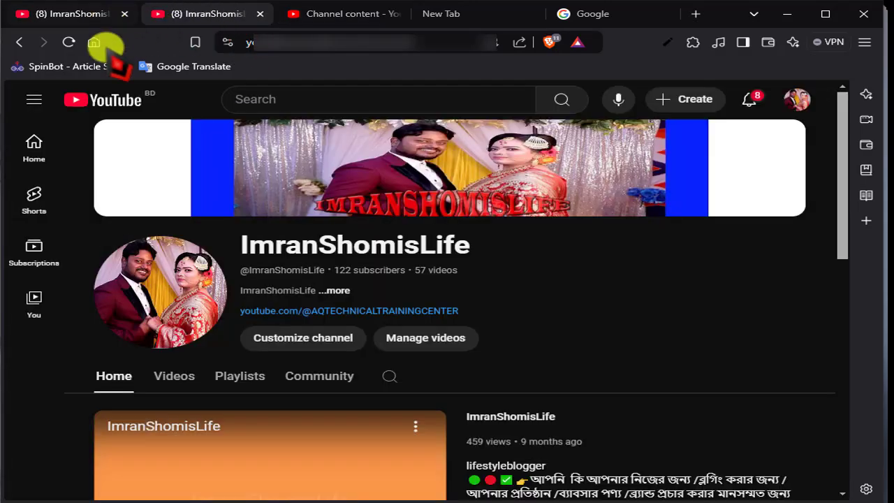
pyautogui.scroll(-1, 450, 347)
pyautogui.scroll(-8, 373, 370)
pyautogui.scroll(3, 214, 296)
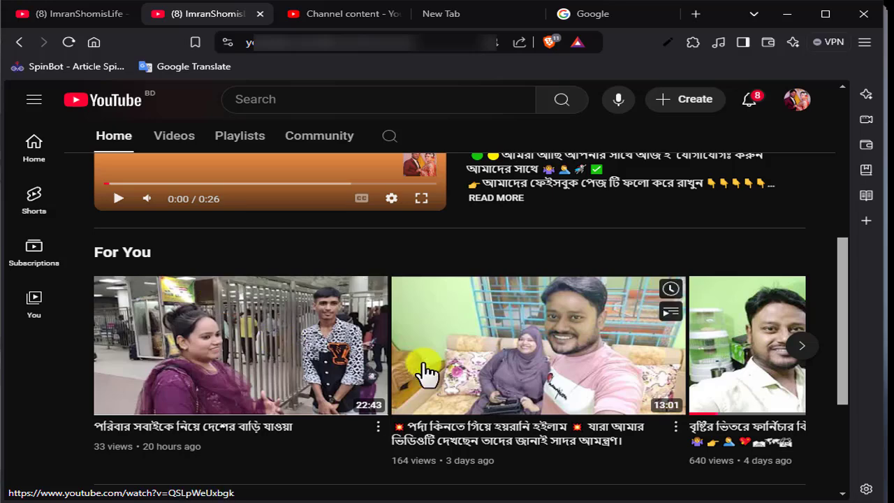
# Return to the upload details in YouTube Studio and choose Top again as the comment sort order
pyautogui.click(329, 17)
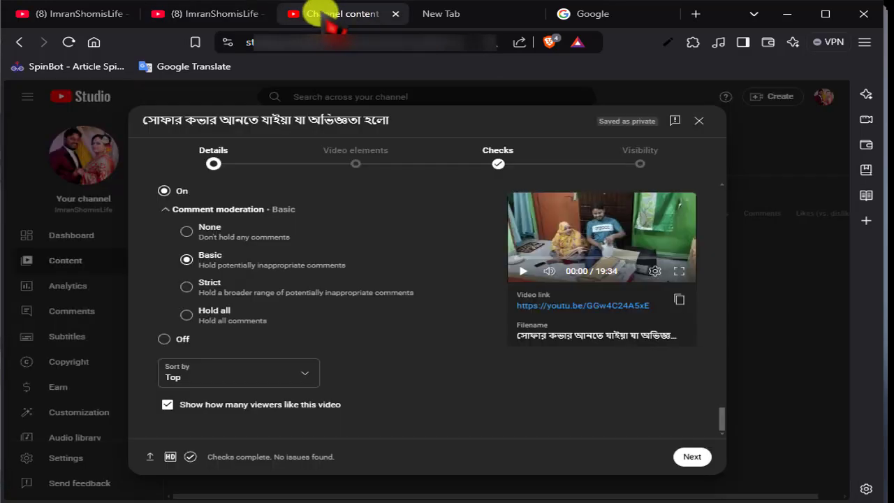
pyautogui.click(301, 377)
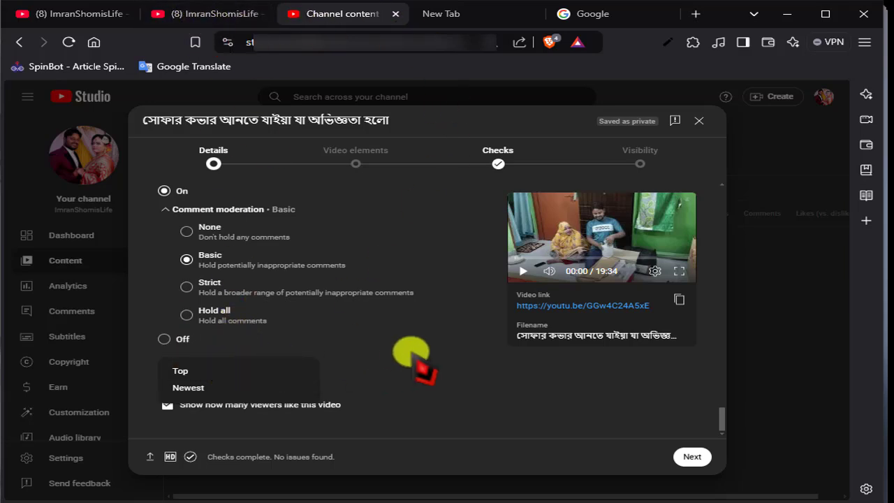
pyautogui.click(173, 365)
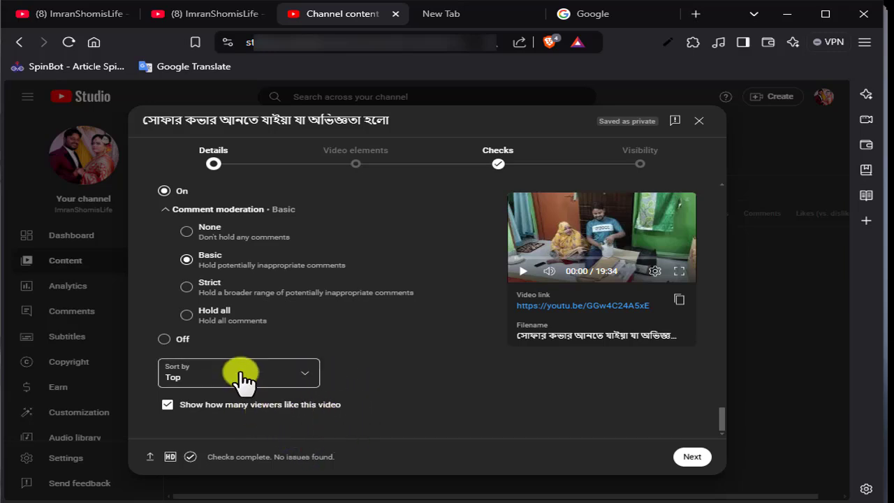
pyautogui.scroll(3, 419, 349)
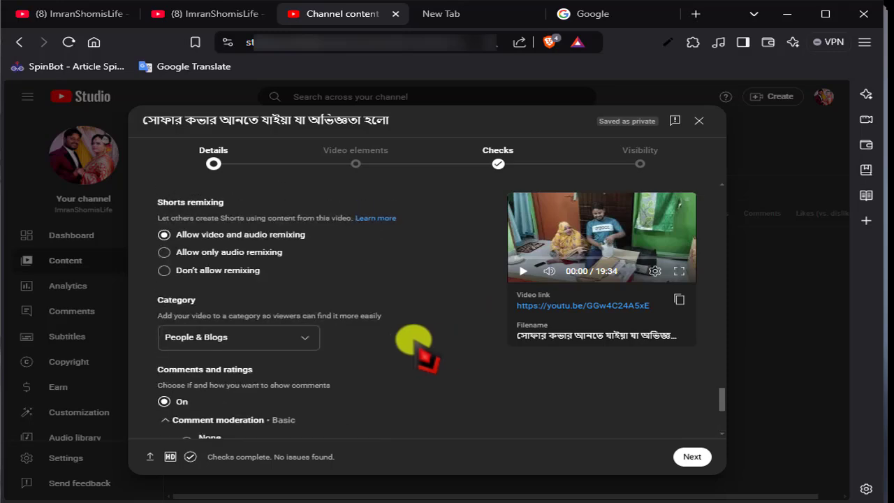
pyautogui.scroll(-3, 409, 343)
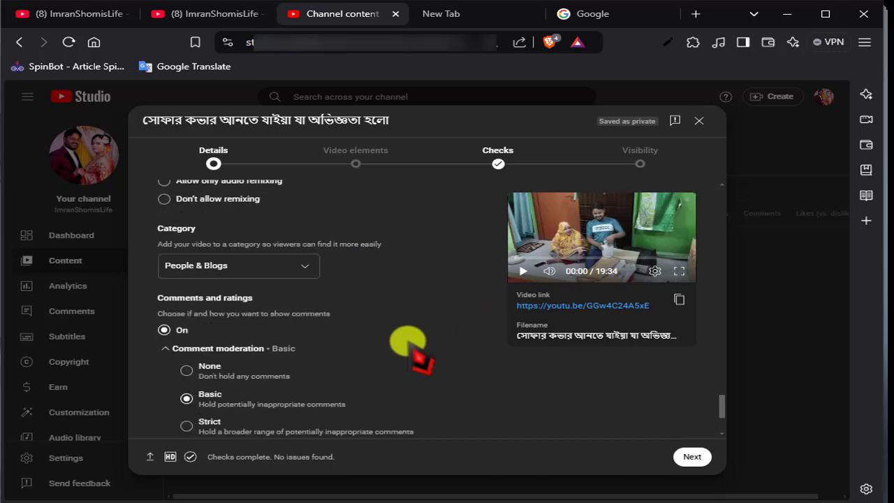
# Switch back to the channel's YouTube home page and examine its For You and Videos sections
pyautogui.click(196, 14)
pyautogui.scroll(-3, 314, 353)
pyautogui.scroll(4, 312, 353)
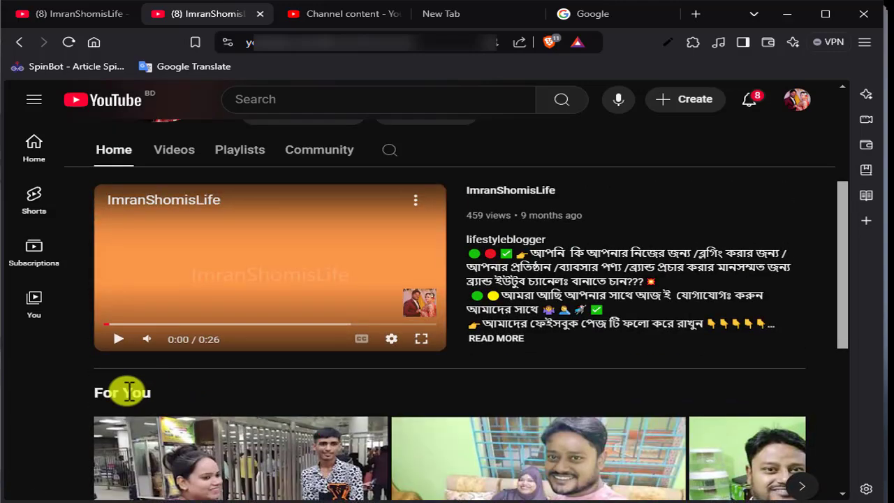
pyautogui.scroll(-5, 210, 375)
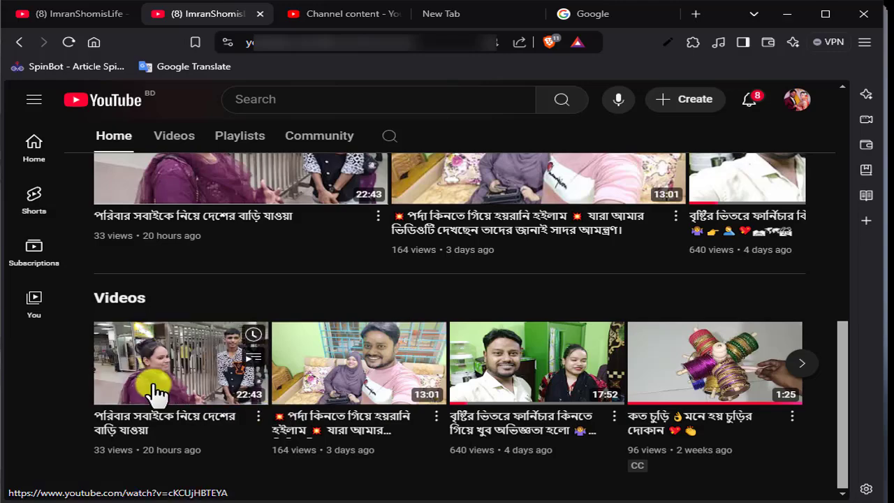
pyautogui.scroll(3, 286, 367)
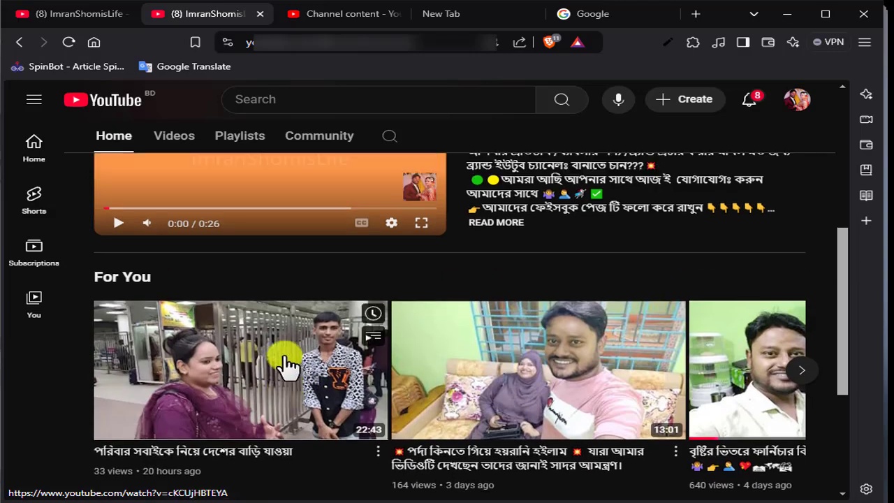
pyautogui.scroll(5, 287, 367)
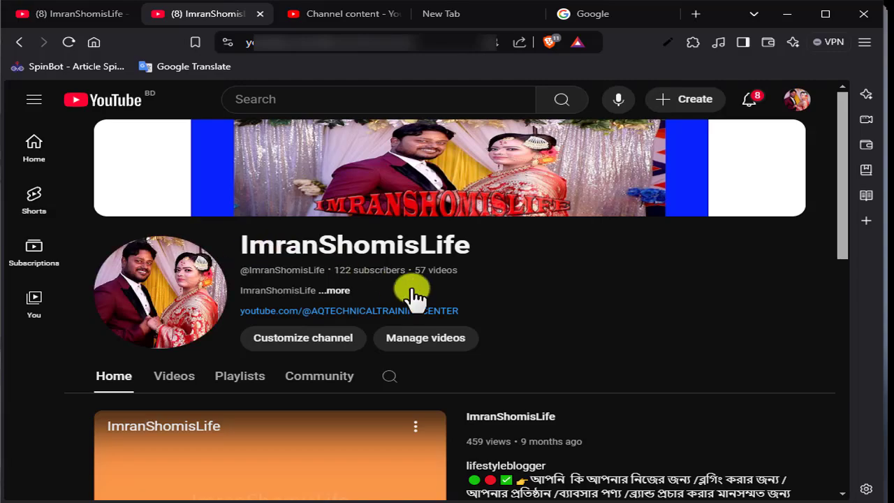
# Browse further through the For You and Videos rows on the channel's home page, advancing each row to more videos
pyautogui.scroll(-9, 675, 375)
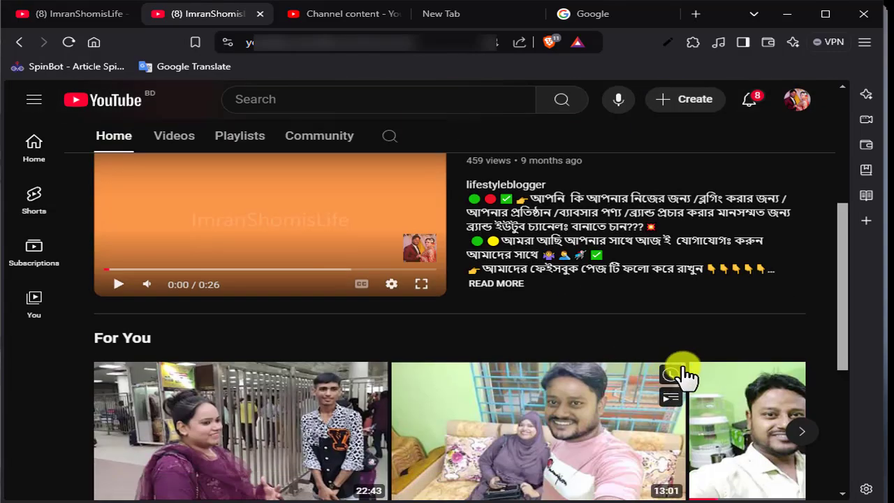
pyautogui.scroll(2, 676, 376)
pyautogui.scroll(2, 675, 376)
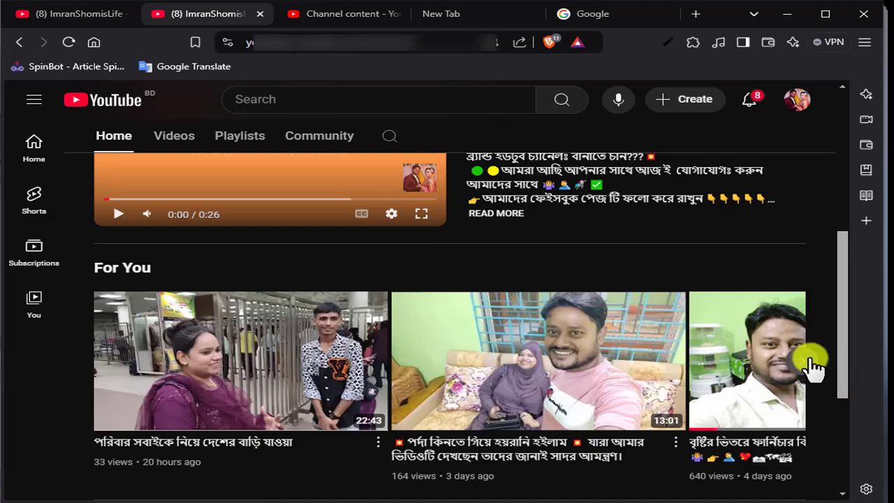
pyautogui.click(803, 361)
pyautogui.scroll(-3, 622, 395)
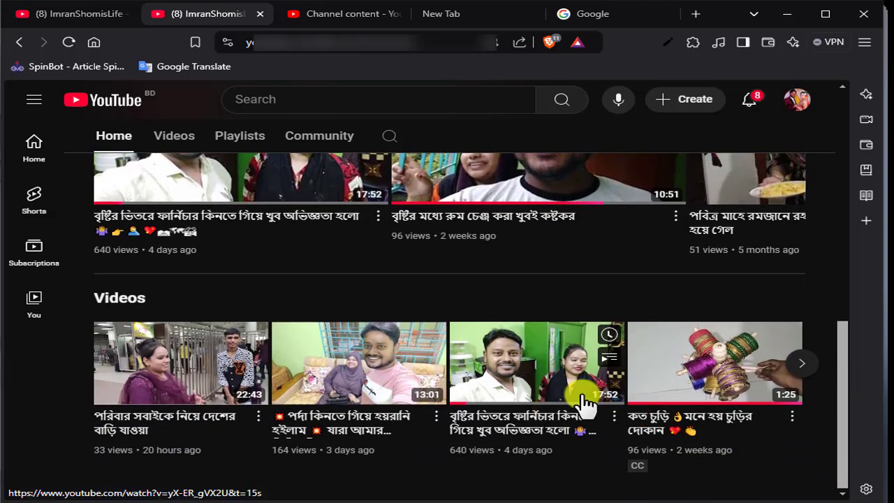
pyautogui.click(807, 364)
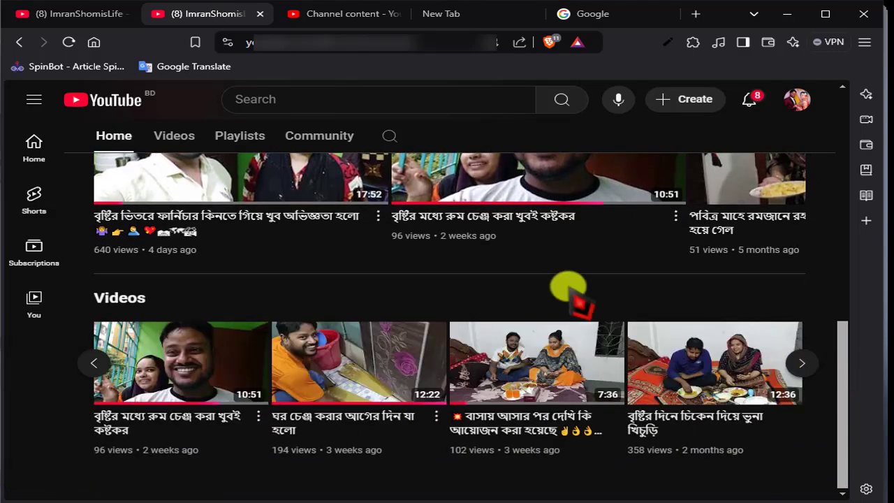
pyautogui.scroll(8, 164, 153)
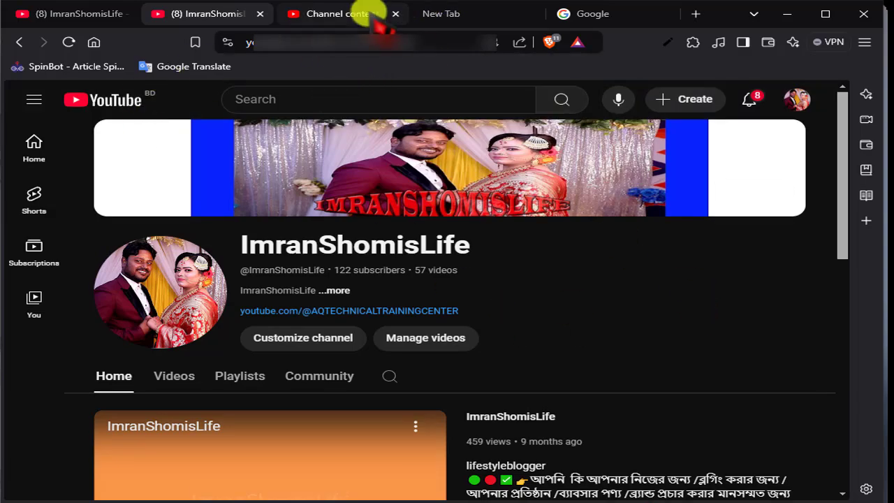
pyautogui.scroll(-8, 575, 365)
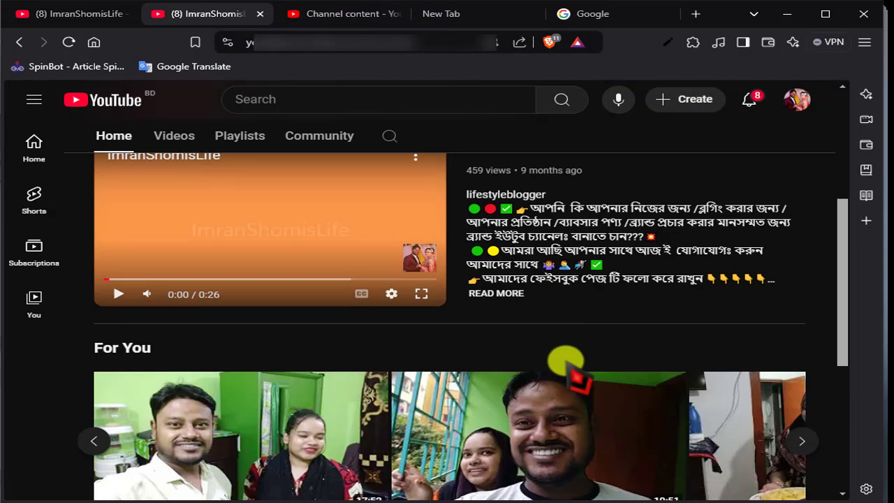
pyautogui.scroll(-1, 475, 420)
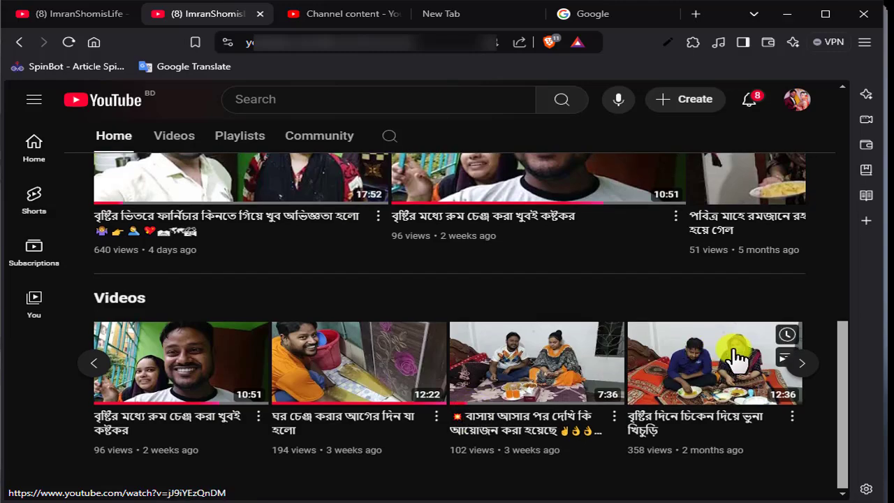
pyautogui.scroll(4, 415, 350)
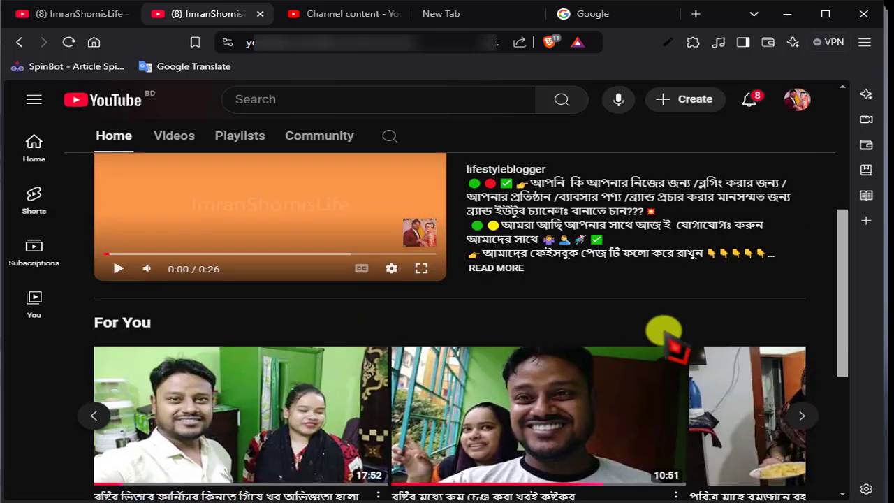
pyautogui.scroll(3, 366, 219)
# Return to the upload details in YouTube Studio and set the middle auto-generated image as the video's thumbnail
pyautogui.click(343, 13)
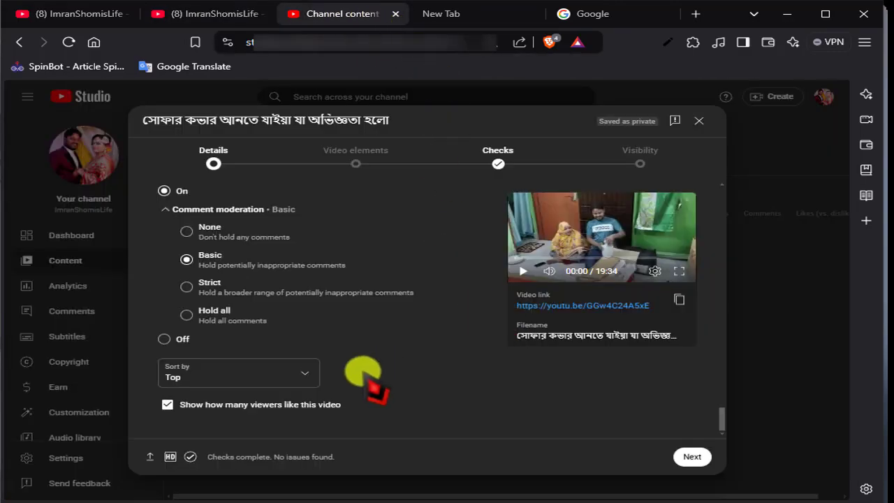
pyautogui.scroll(10, 429, 299)
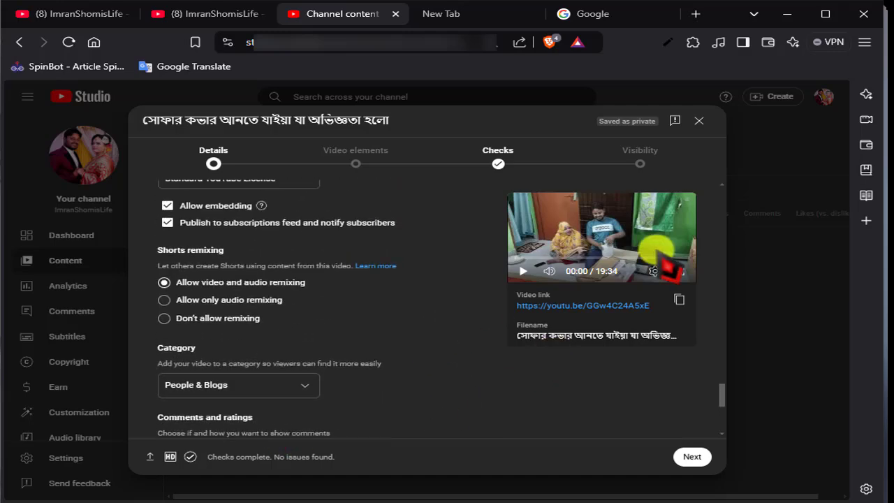
pyautogui.scroll(8, 613, 253)
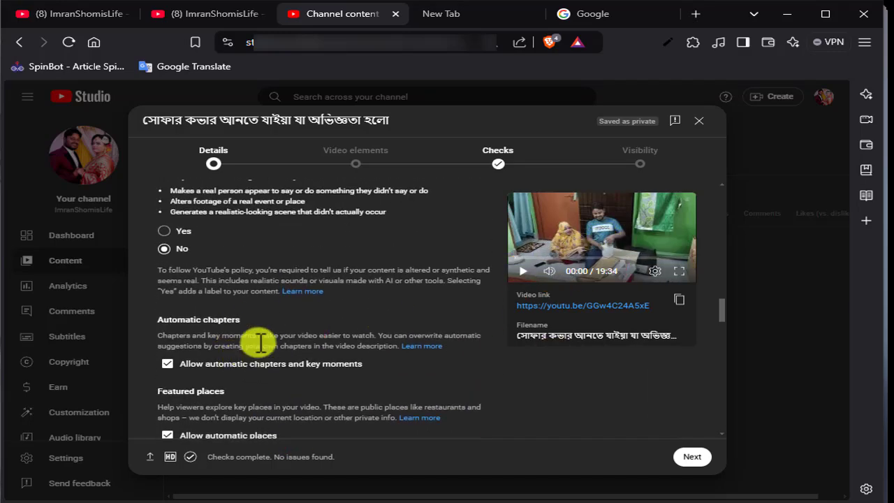
pyautogui.scroll(10, 273, 302)
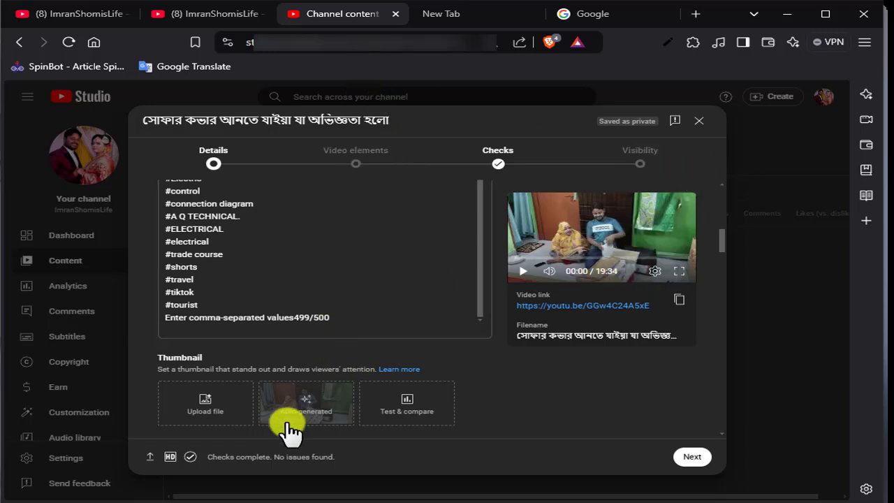
pyautogui.click(315, 402)
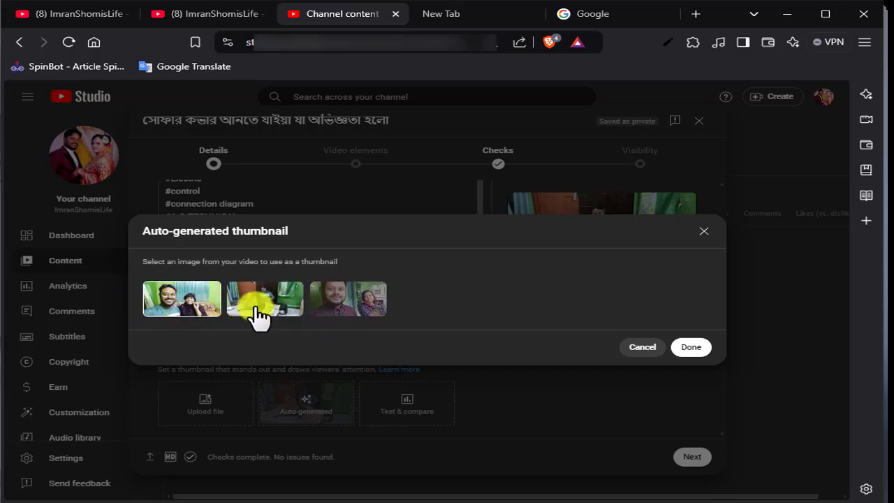
pyautogui.click(338, 305)
pyautogui.click(259, 307)
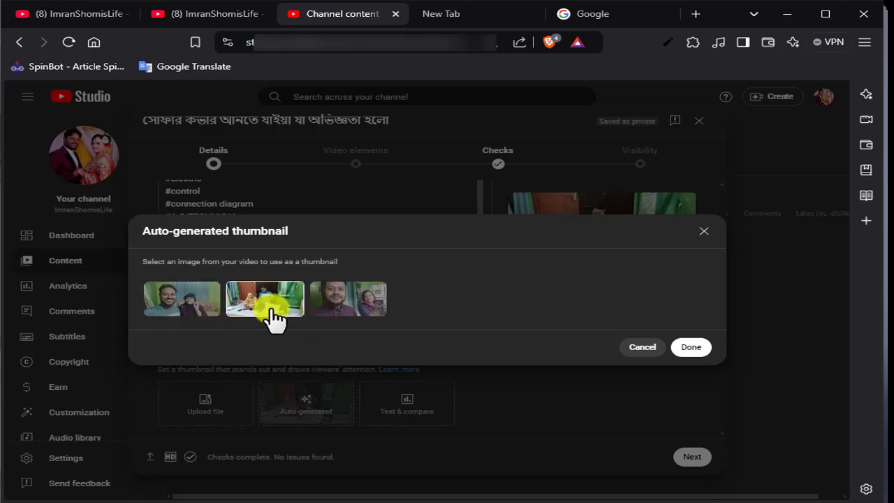
pyautogui.click(689, 347)
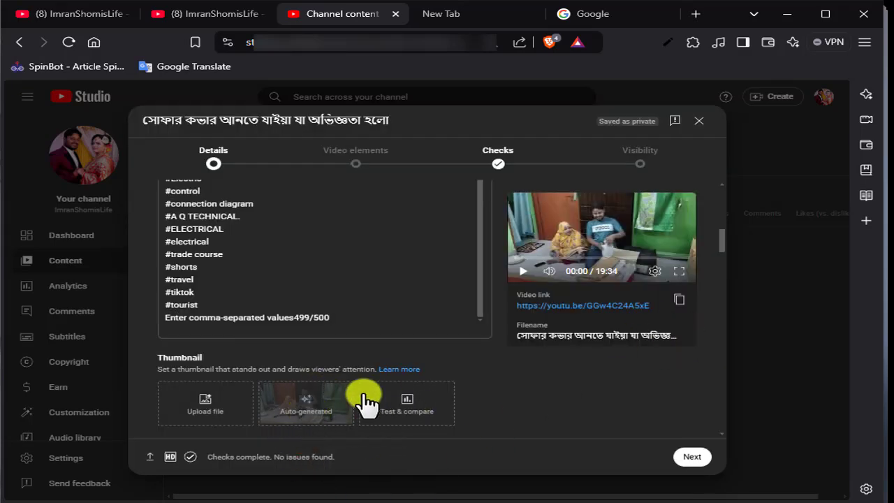
# Leave the thumbnail file selection, switch to the uploaded video's source file in Media Player Classic, and mute its playback
pyautogui.click(212, 403)
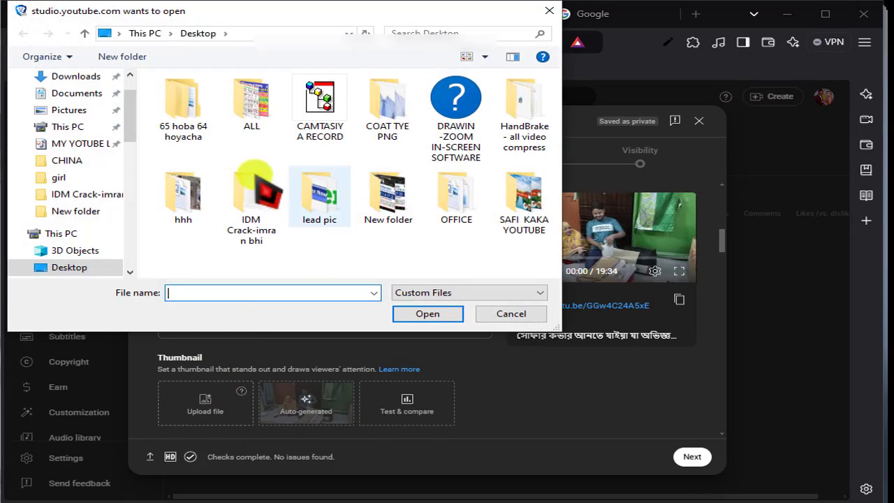
pyautogui.click(551, 11)
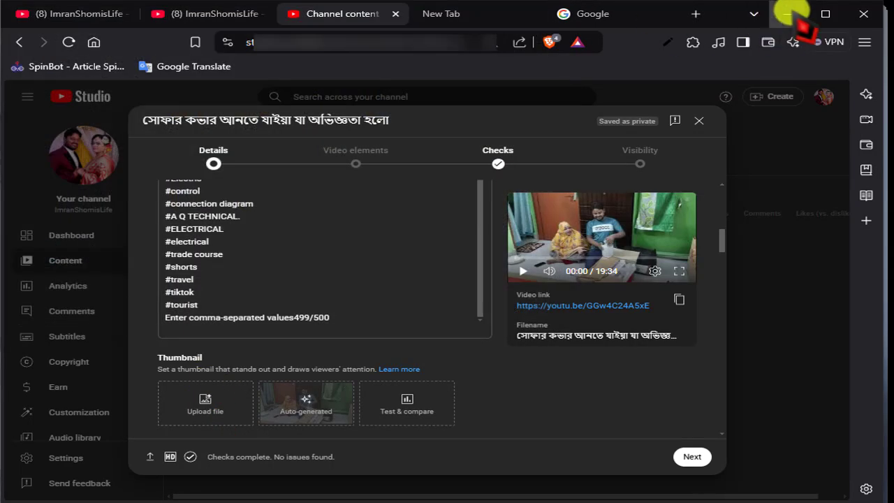
pyautogui.click(787, 13)
pyautogui.moveTo(0, 155); pyautogui.dragTo(331, 138)
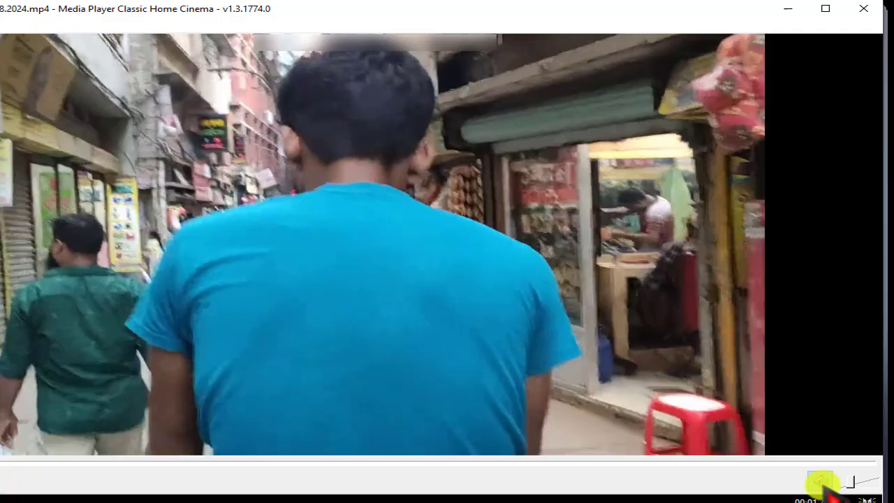
pyautogui.click(819, 480)
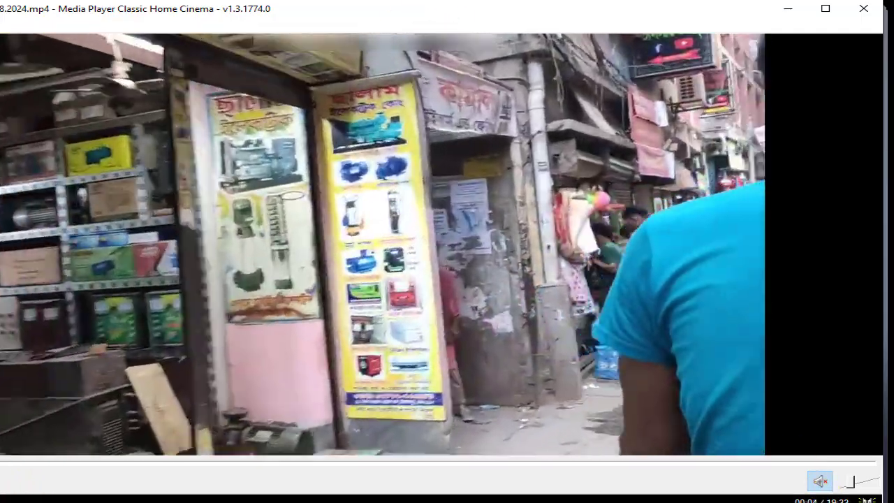
pyautogui.moveTo(0, 336)
pyautogui.mouseDown()
pyautogui.moveTo(32, 336)
pyautogui.moveTo(2, 333)
pyautogui.mouseUp()
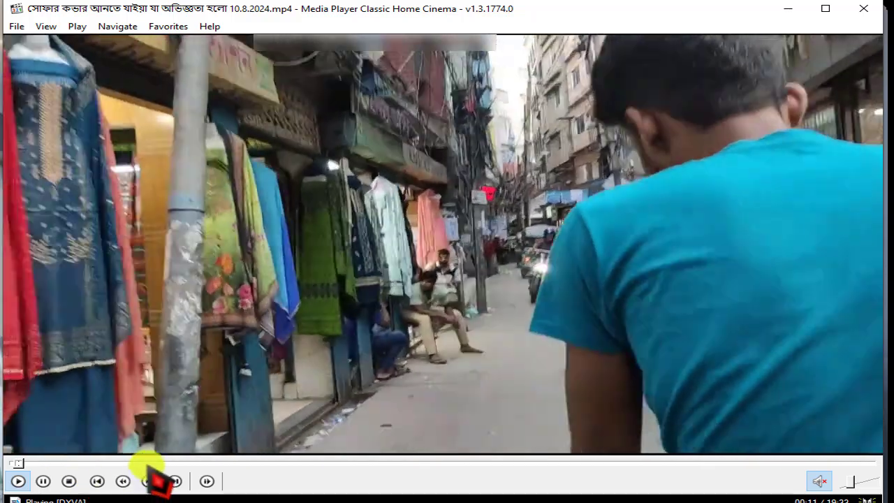
# Seek through the video to the sofa scene with the brown cushions at about 12:21 and pause on that frame
pyautogui.click(143, 463)
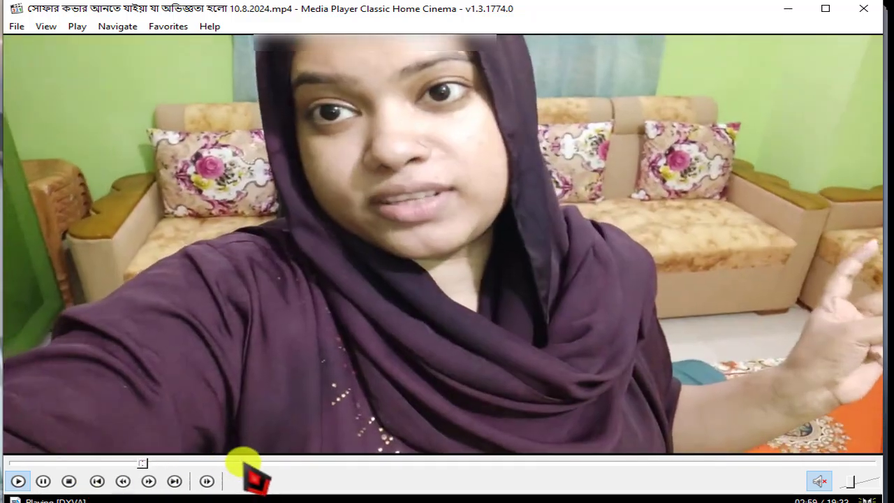
pyautogui.click(244, 464)
pyautogui.click(317, 464)
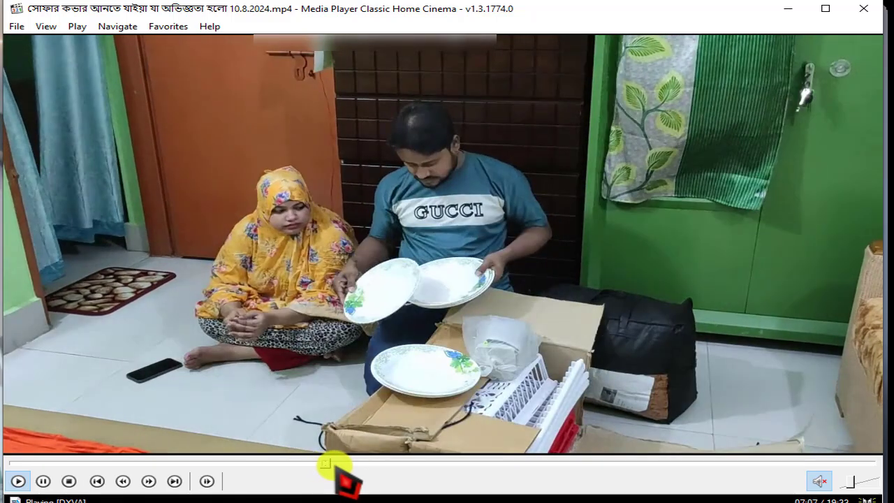
pyautogui.moveTo(293, 469); pyautogui.dragTo(270, 467)
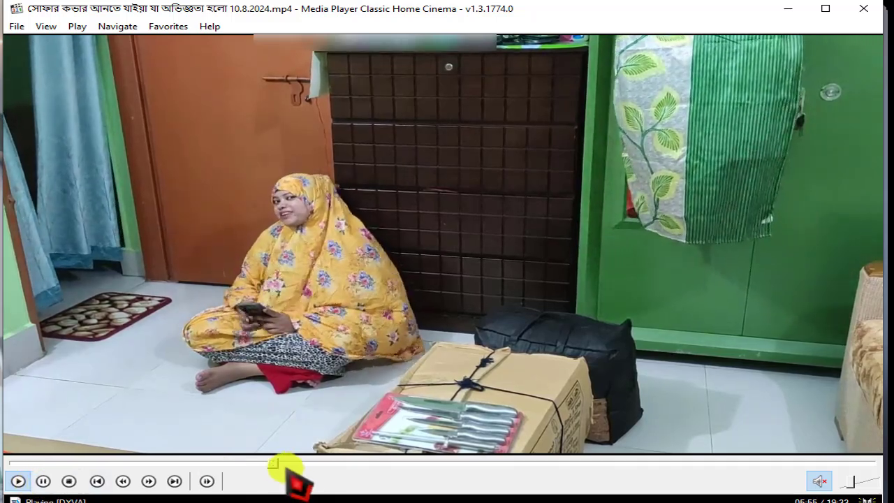
pyautogui.click(277, 464)
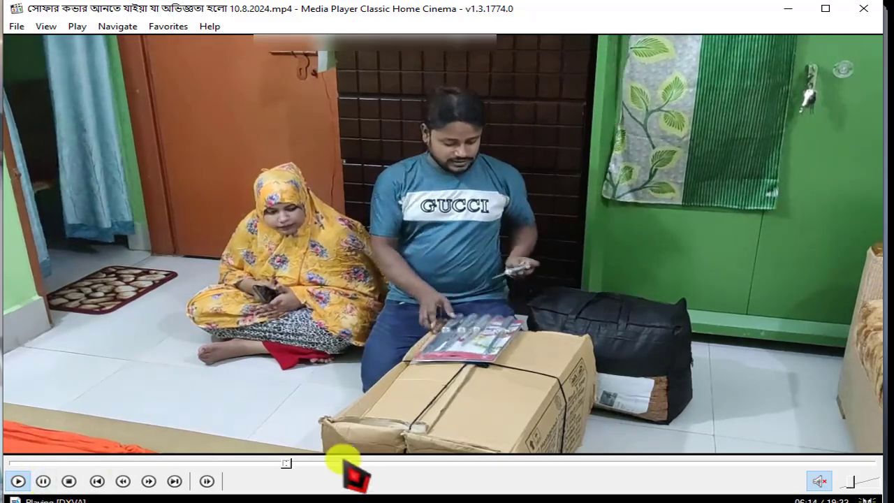
pyautogui.click(371, 464)
pyautogui.click(454, 464)
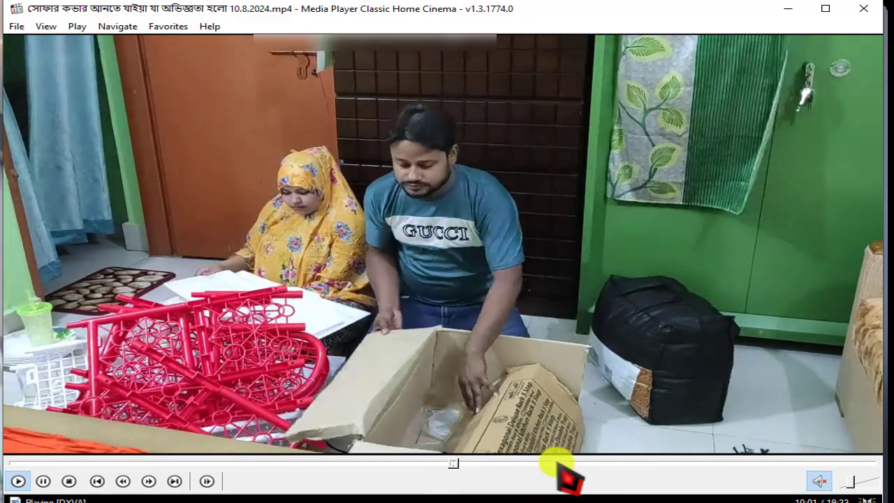
pyautogui.click(555, 464)
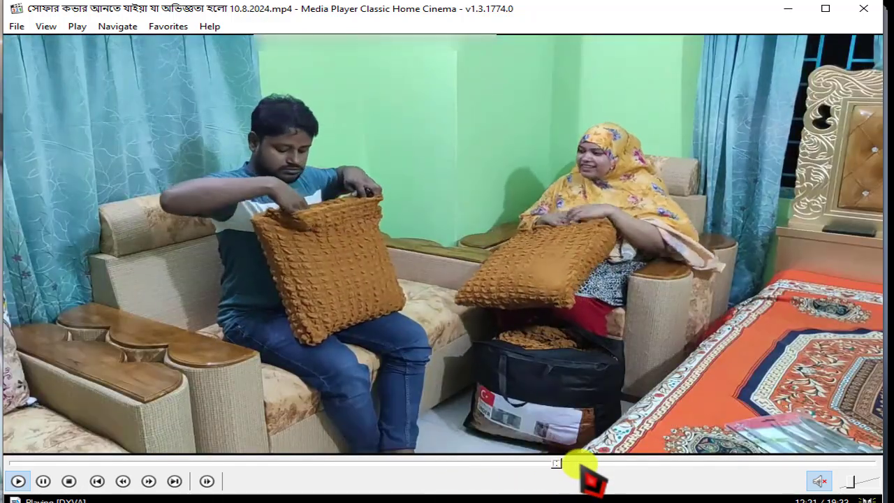
pyautogui.click(550, 464)
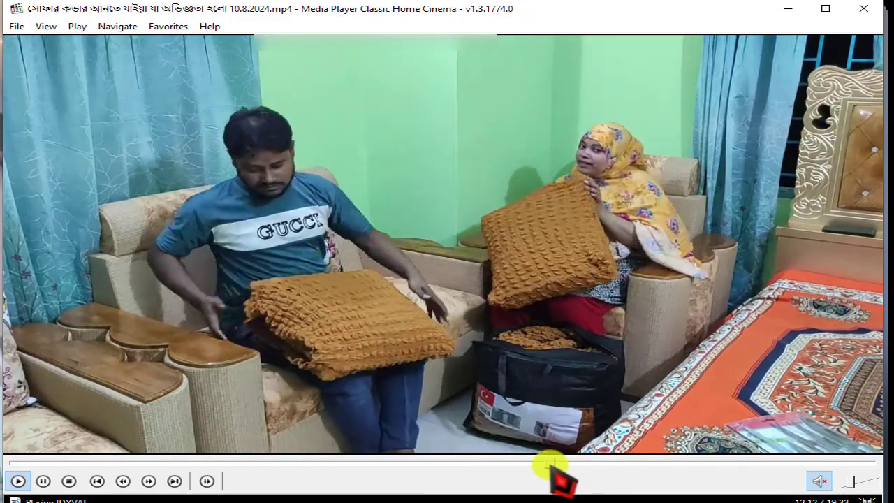
pyautogui.click(557, 464)
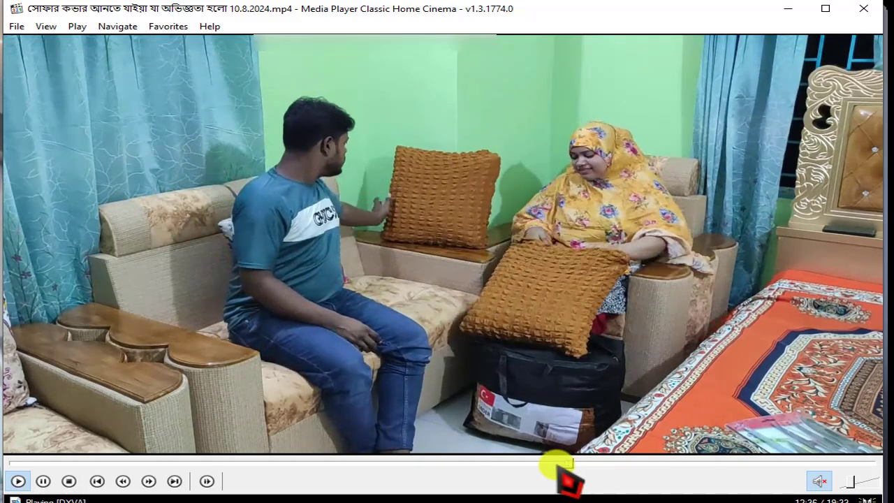
pyautogui.click(44, 481)
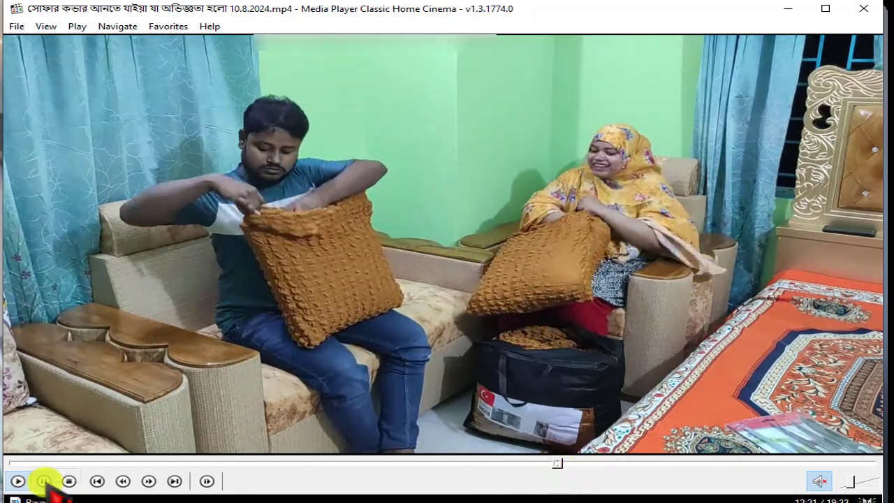
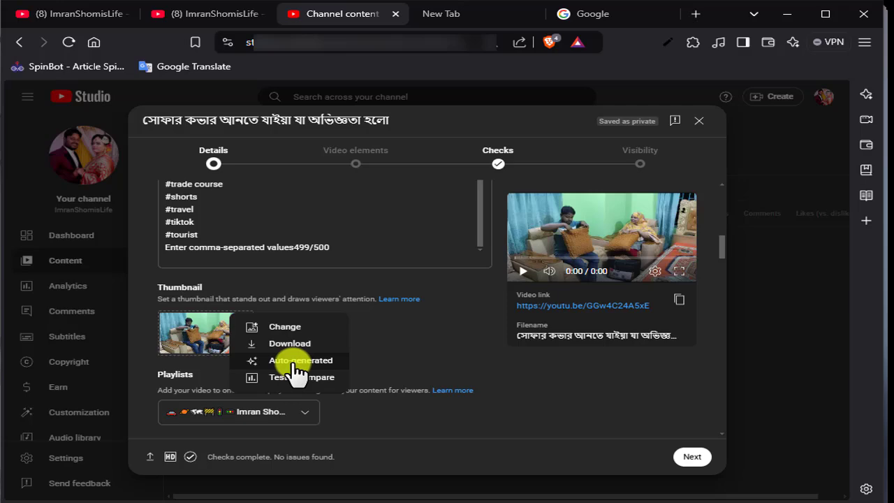
# Start a thumbnail Test & compare for the video and add Screenshot_1 from the Desktop as the second image
pyautogui.click(297, 360)
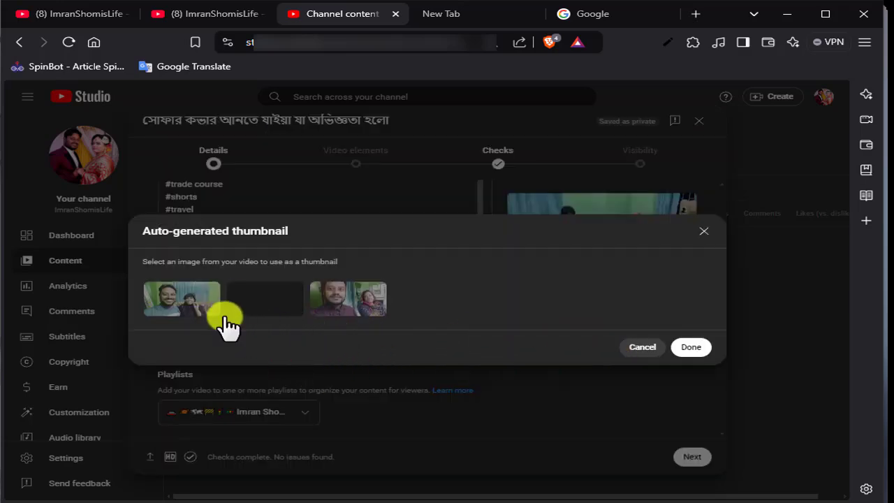
pyautogui.click(644, 348)
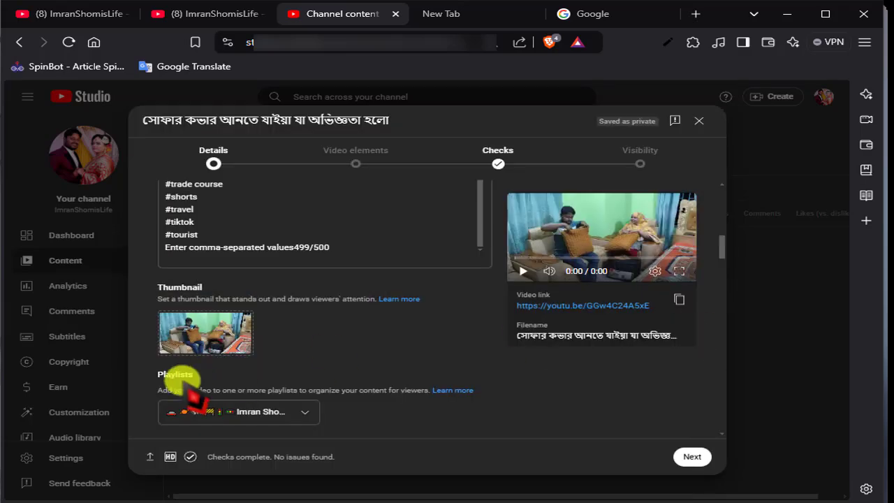
pyautogui.click(243, 329)
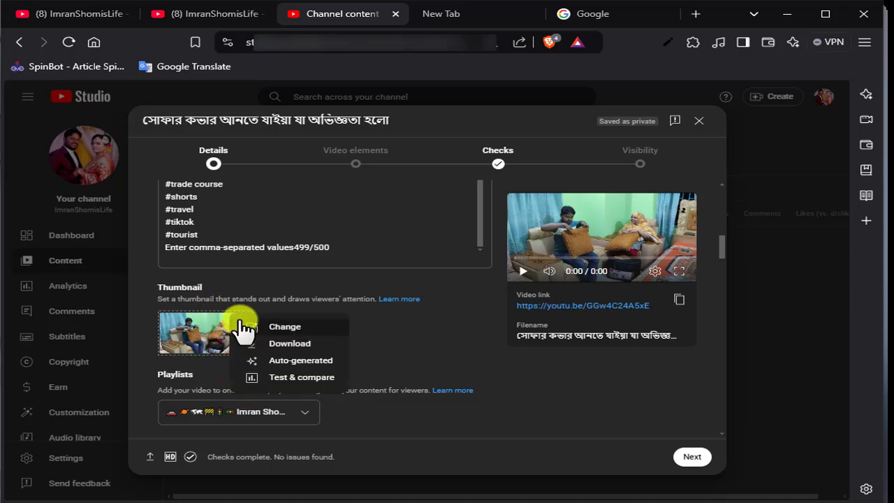
pyautogui.click(295, 378)
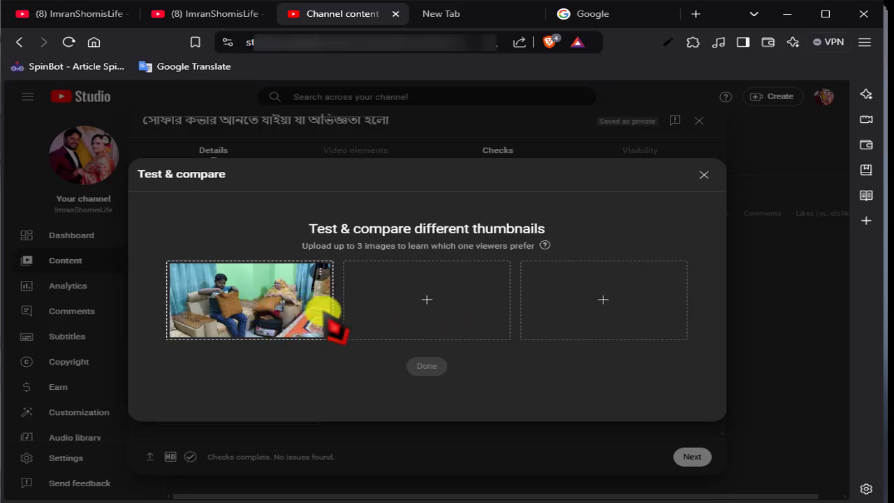
pyautogui.click(432, 305)
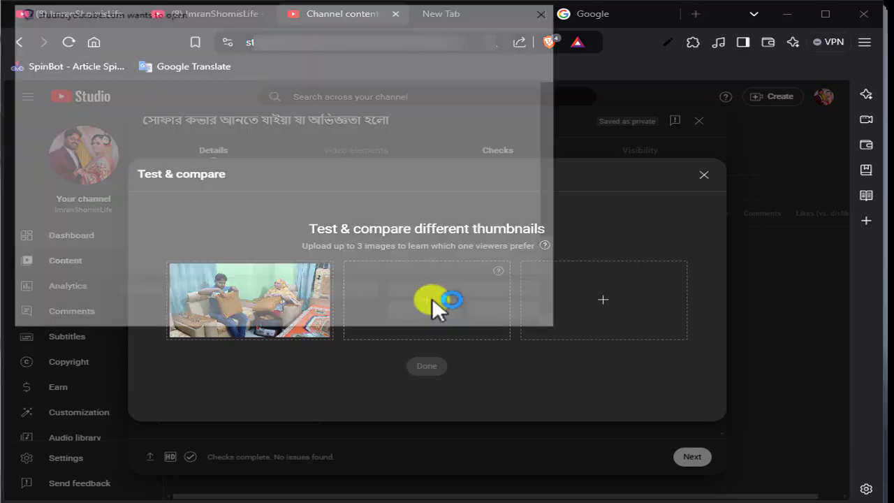
pyautogui.scroll(-1, 364, 202)
pyautogui.click(183, 244)
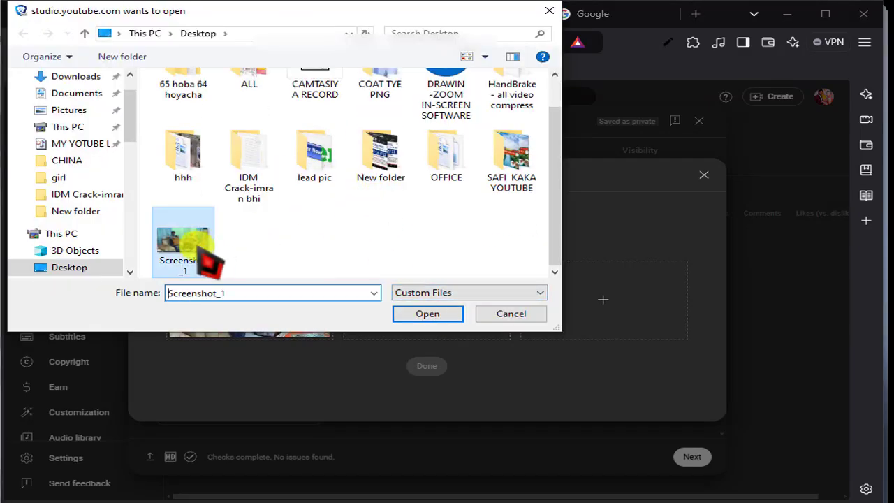
pyautogui.click(427, 313)
# Add Screenshot_1 from the Desktop as the third comparison image and finish setting up the thumbnail test
pyautogui.click(605, 304)
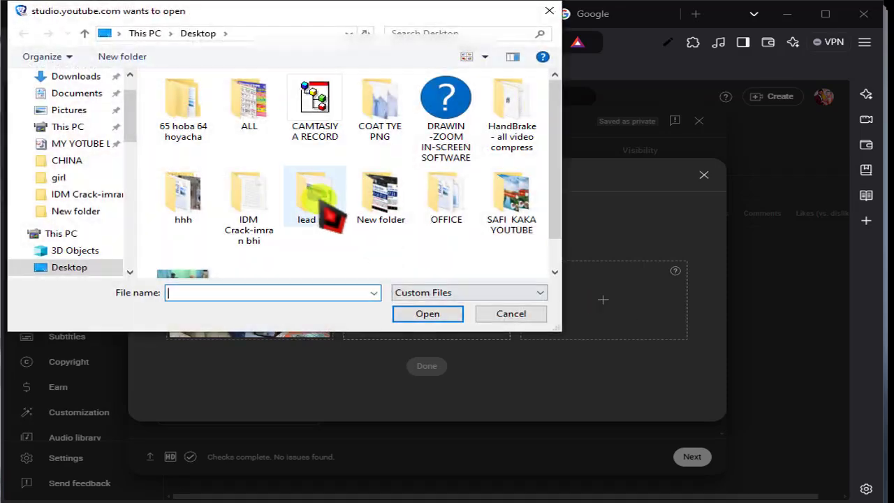
pyautogui.scroll(-1, 279, 231)
pyautogui.click(216, 257)
pyautogui.click(428, 314)
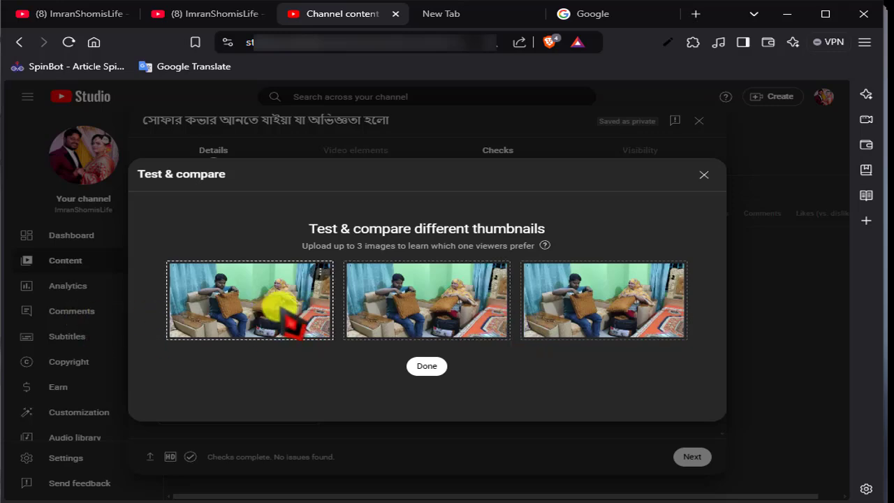
pyautogui.click(429, 365)
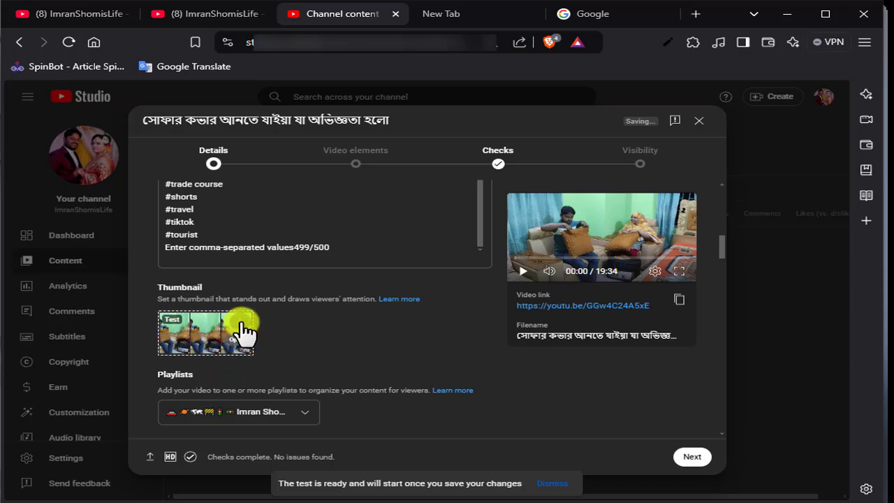
# Examine the available thumbnail options and the status of the thumbnail test in the upload details
pyautogui.click(355, 350)
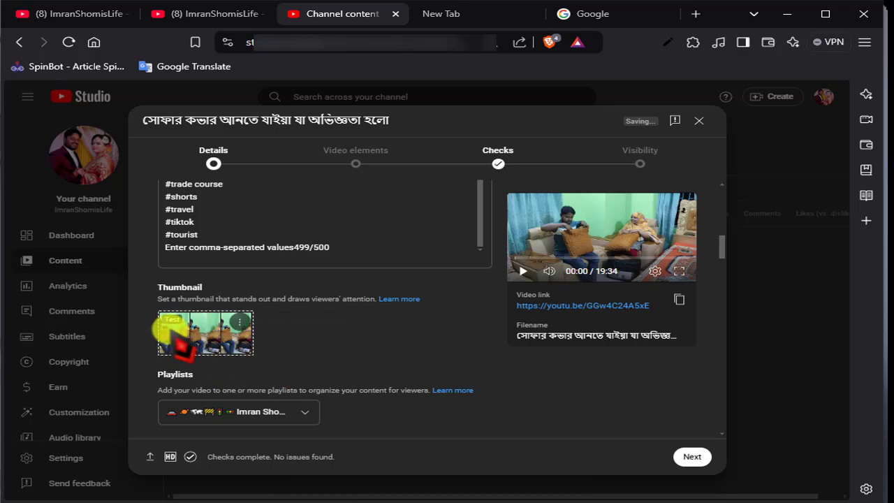
pyautogui.click(239, 322)
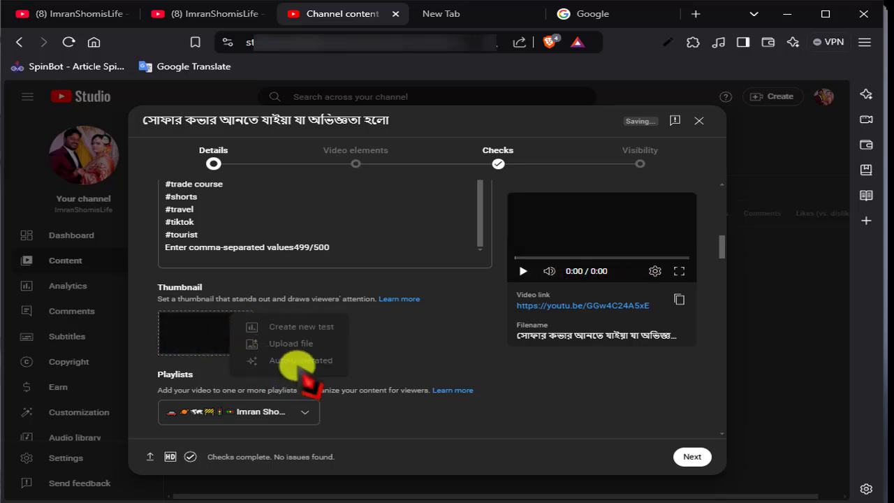
pyautogui.scroll(1, 409, 370)
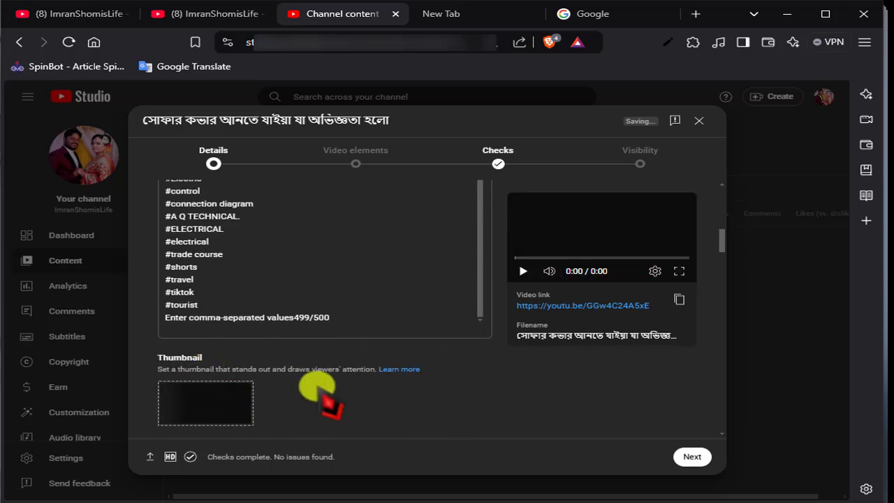
pyautogui.scroll(-2, 307, 393)
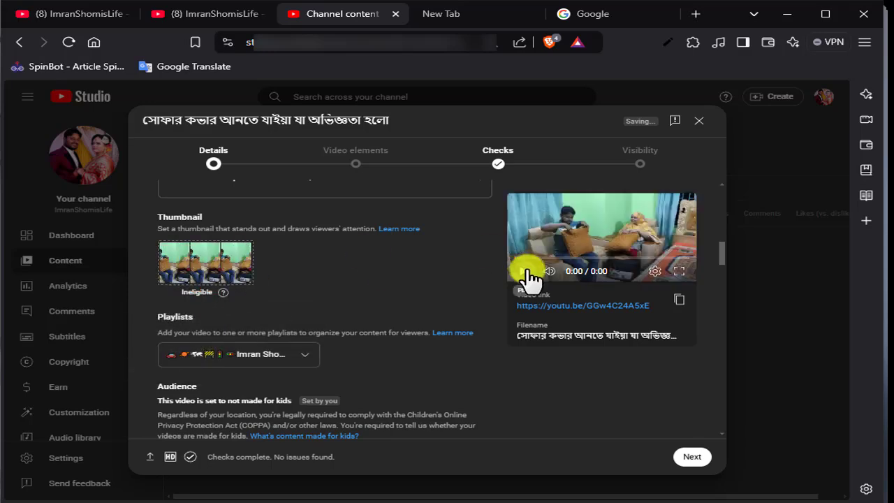
pyautogui.scroll(1, 638, 292)
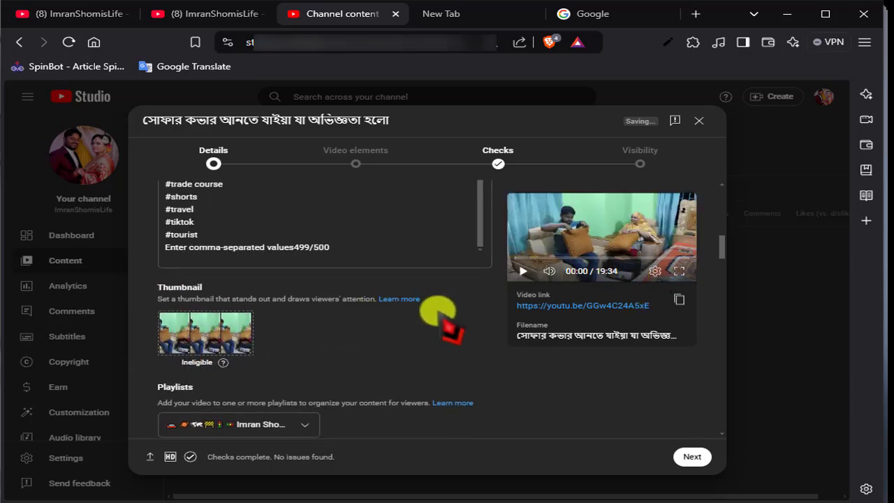
pyautogui.scroll(-2, 349, 356)
pyautogui.scroll(-2, 280, 356)
pyautogui.scroll(3, 227, 258)
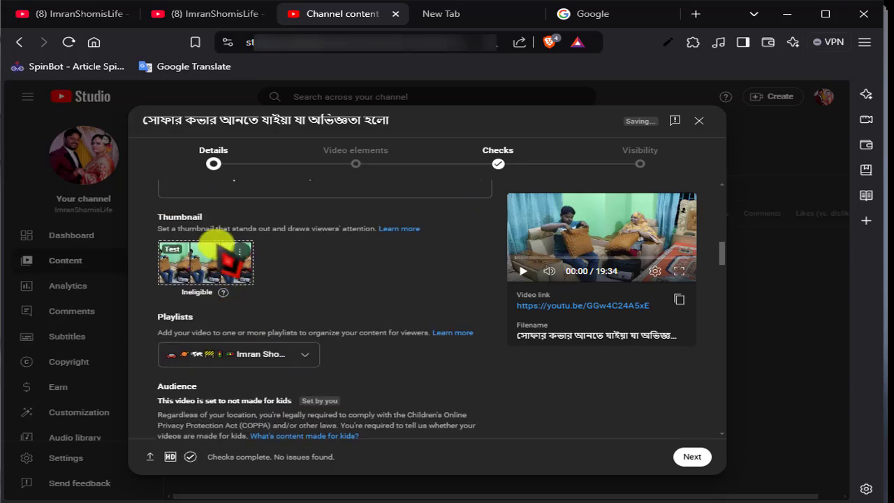
# Delete the current thumbnail test by creating a new one, and close the new test without adding images
pyautogui.click(241, 261)
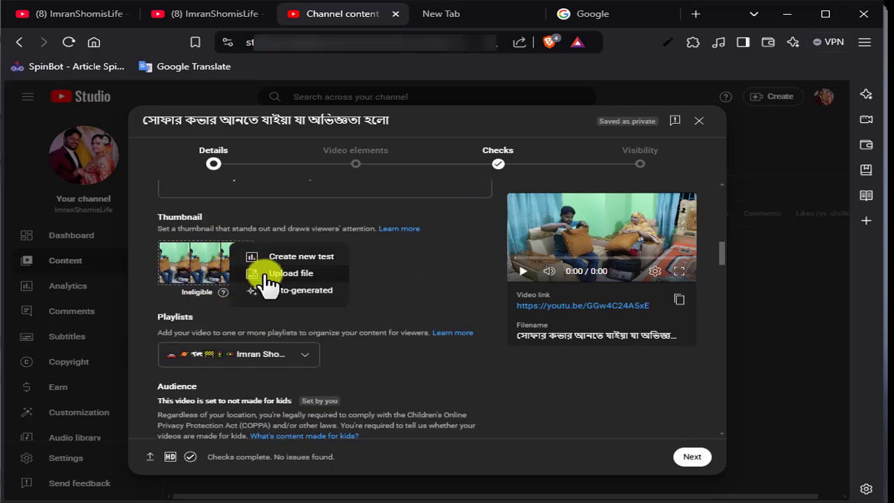
pyautogui.click(405, 266)
pyautogui.click(242, 258)
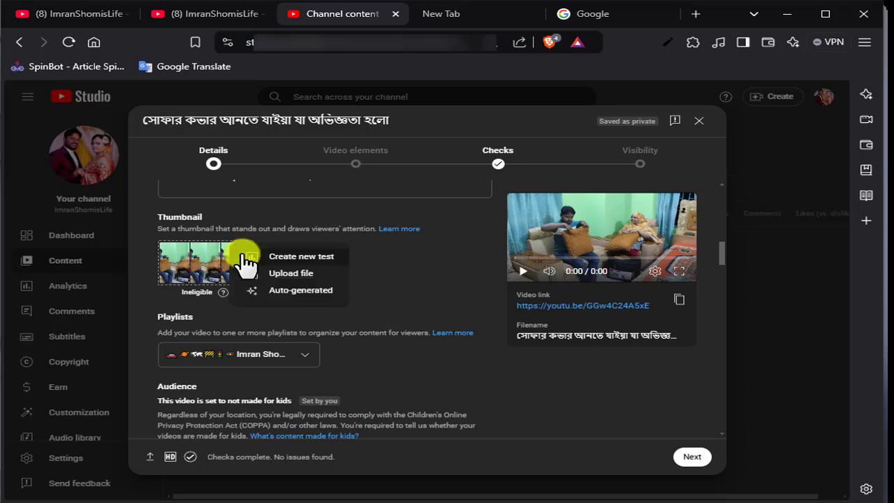
pyautogui.click(286, 257)
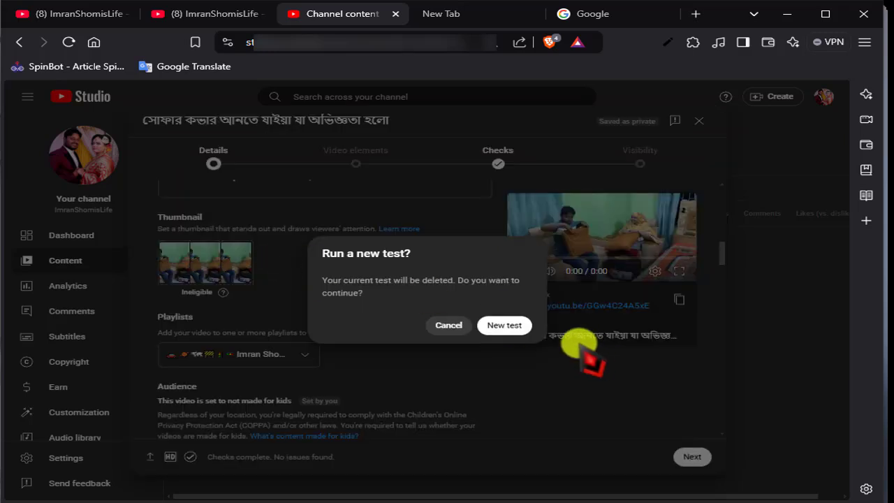
pyautogui.click(509, 331)
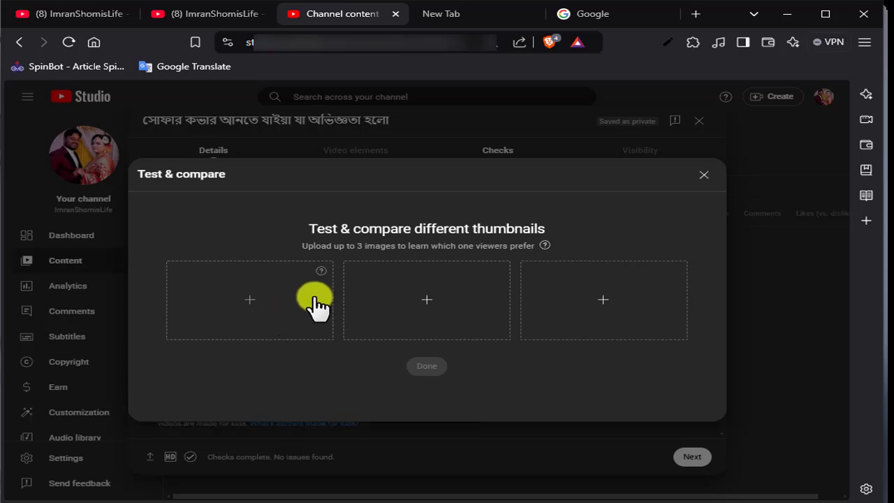
pyautogui.click(706, 174)
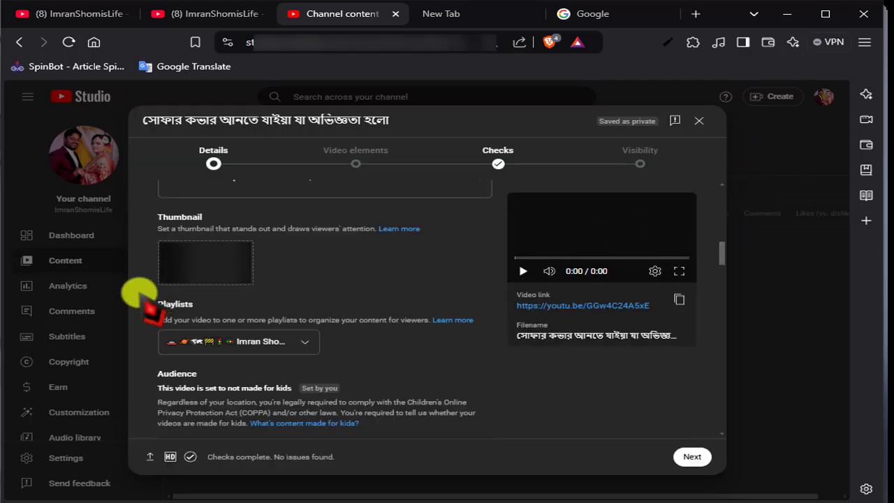
# Play the uploaded video's preview, jumping close to its end at about 18:25 and back to an earlier part
pyautogui.scroll(3, 263, 274)
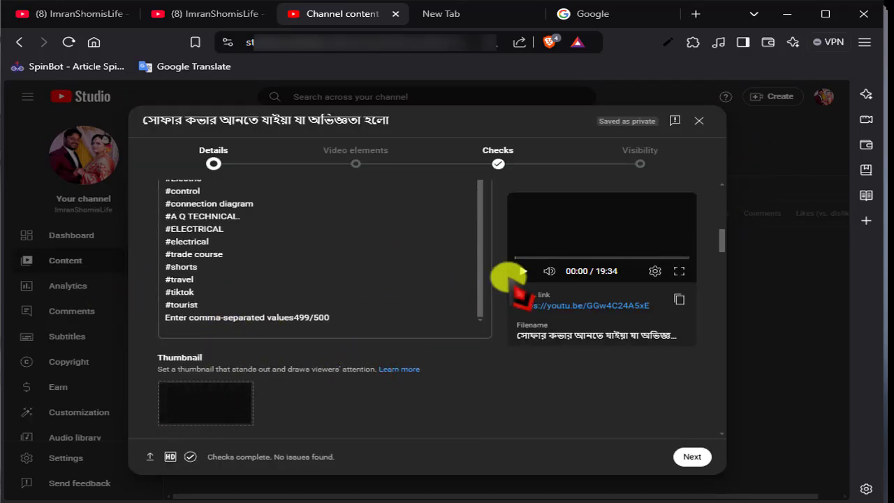
pyautogui.click(523, 274)
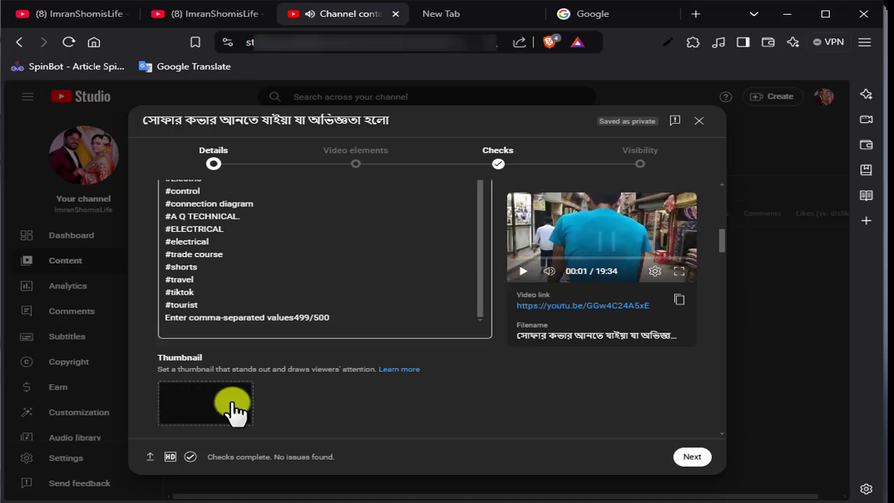
pyautogui.click(681, 259)
pyautogui.click(523, 271)
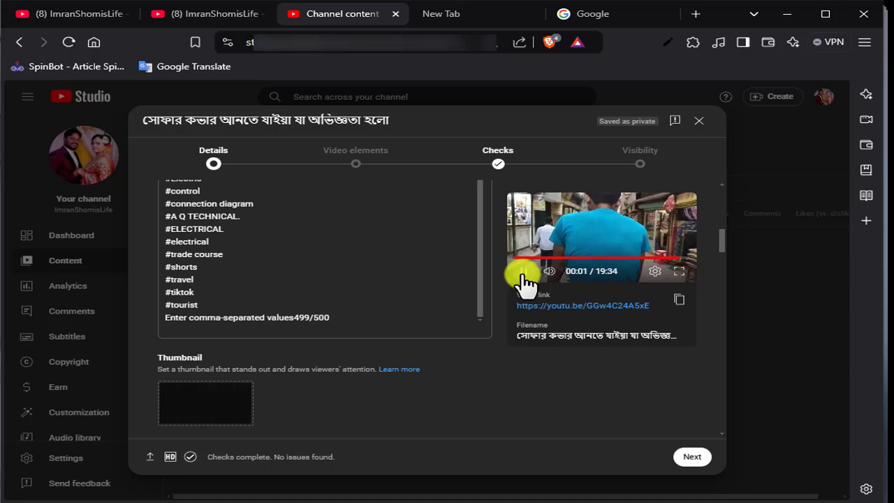
pyautogui.click(522, 273)
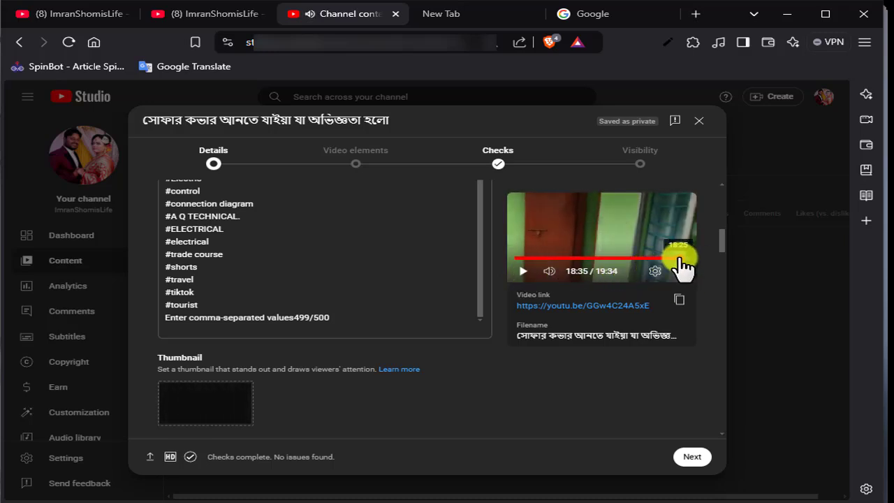
pyautogui.click(552, 259)
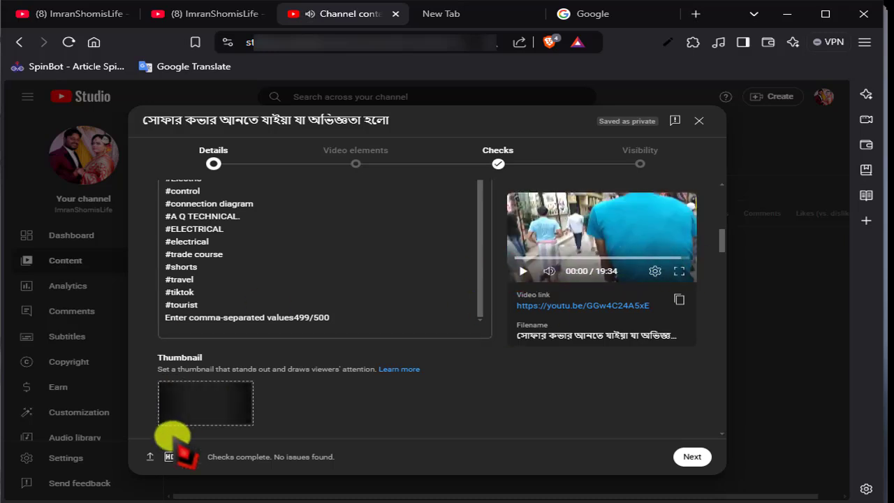
# Set the middle auto-generated image as the video's thumbnail in place of the thumbnail test
pyautogui.scroll(-1, 210, 377)
pyautogui.click(244, 319)
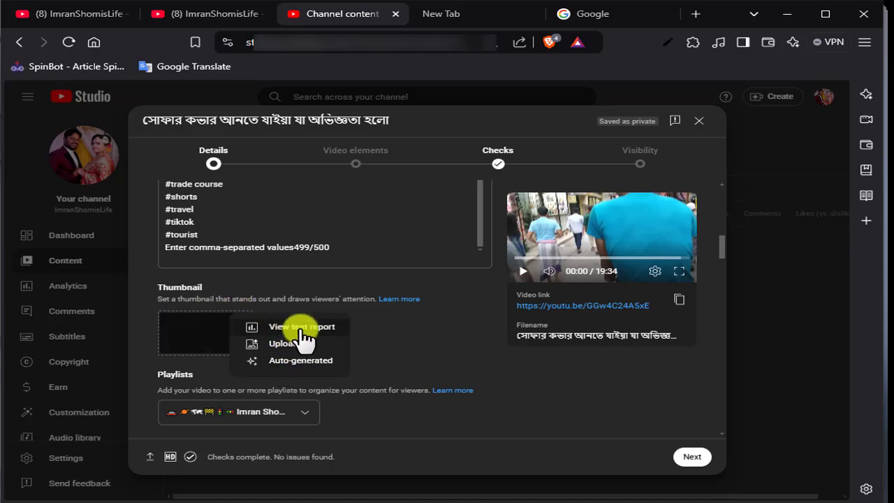
pyautogui.click(300, 361)
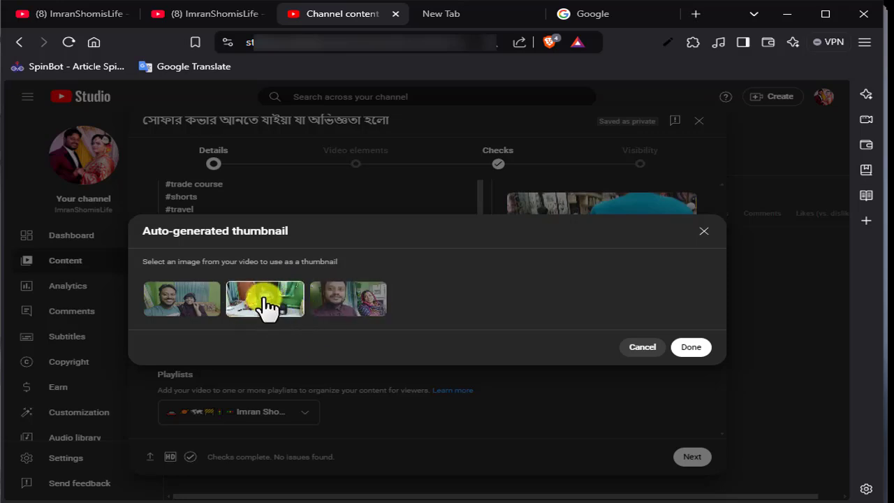
pyautogui.click(686, 349)
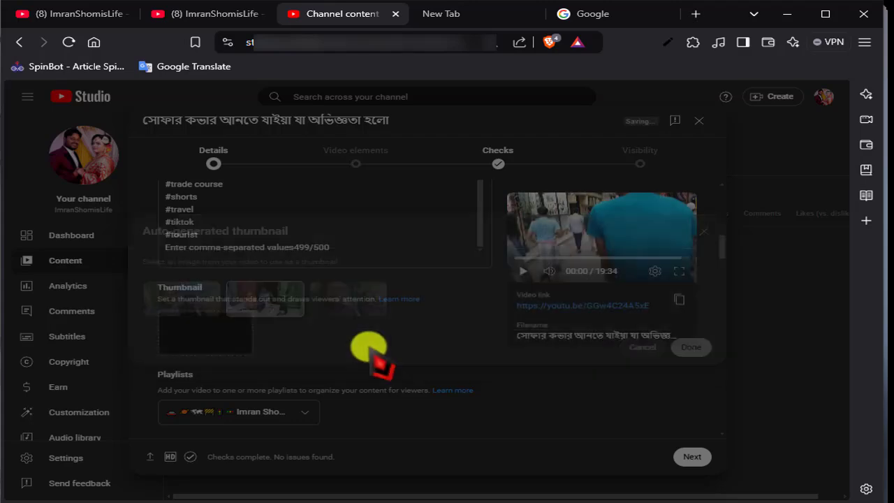
pyautogui.scroll(2, 351, 359)
pyautogui.scroll(-2, 312, 377)
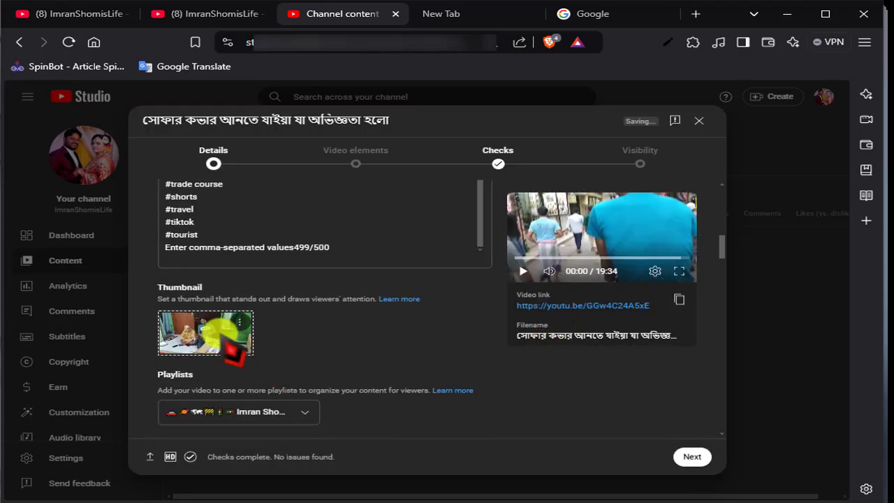
# Set the video location to Dhaka in the recording date and location details
pyautogui.scroll(-3, 405, 402)
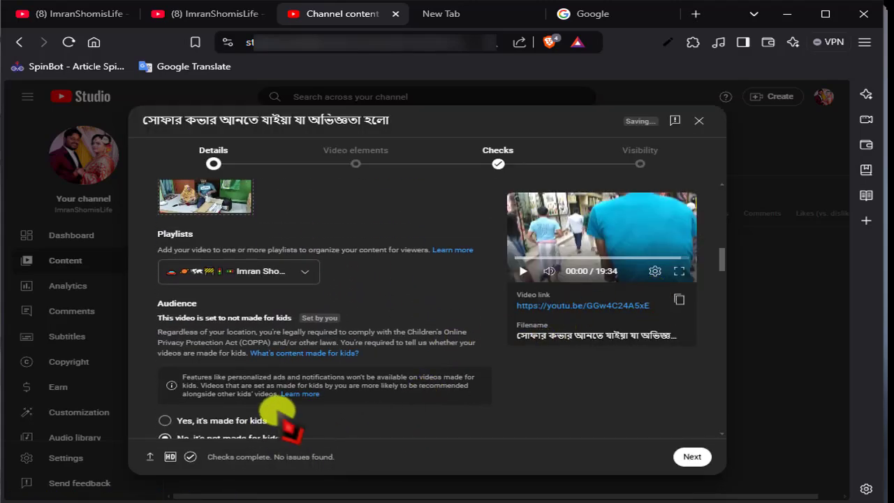
pyautogui.scroll(-6, 349, 412)
pyautogui.scroll(-15, 293, 385)
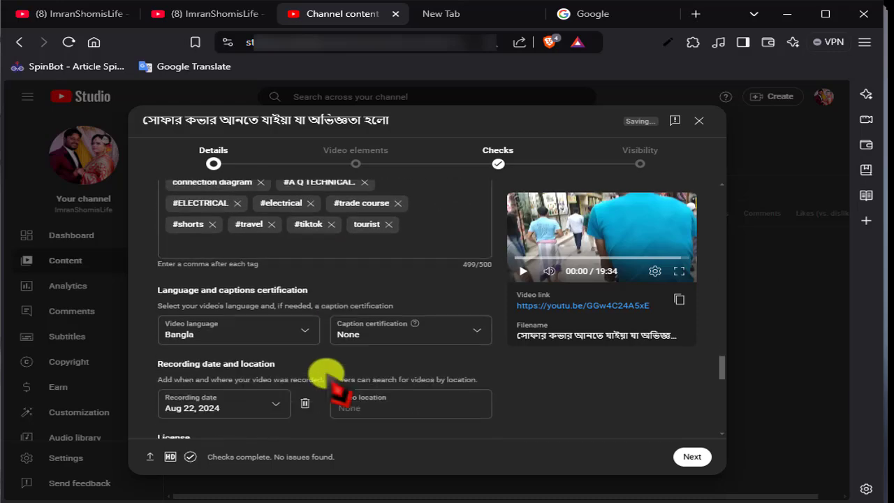
pyautogui.scroll(2, 391, 340)
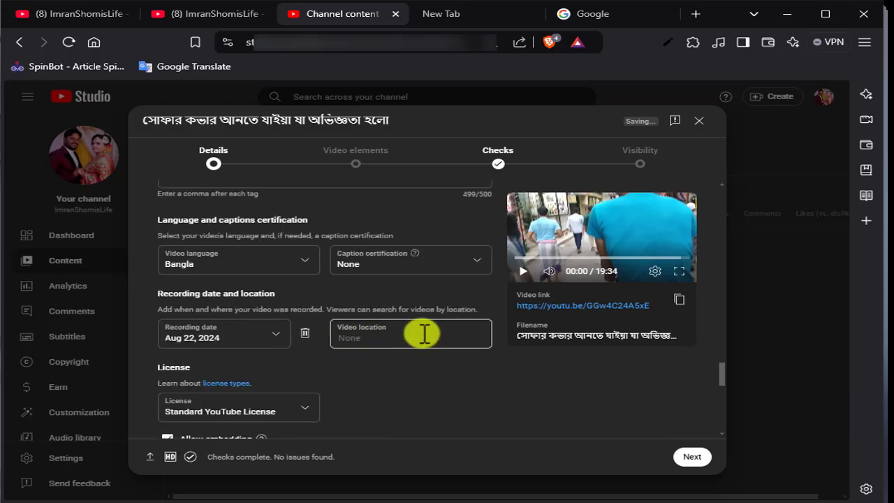
pyautogui.click(383, 338)
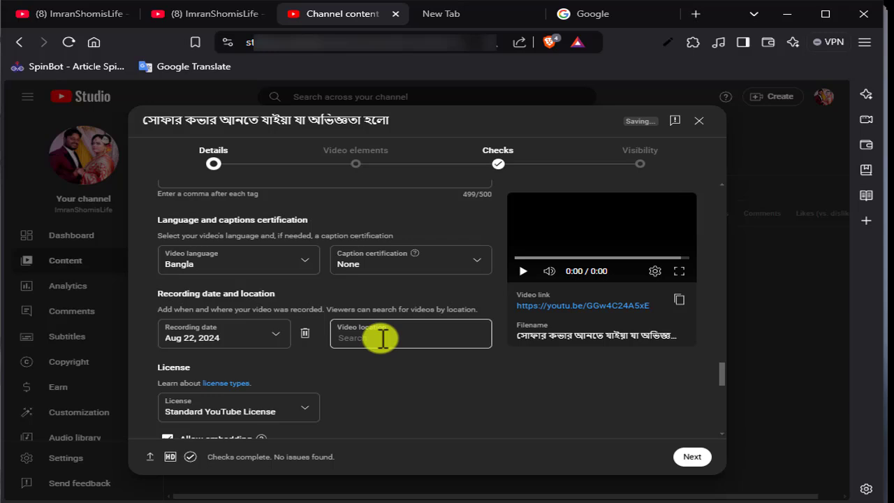
pyautogui.write('dhak')
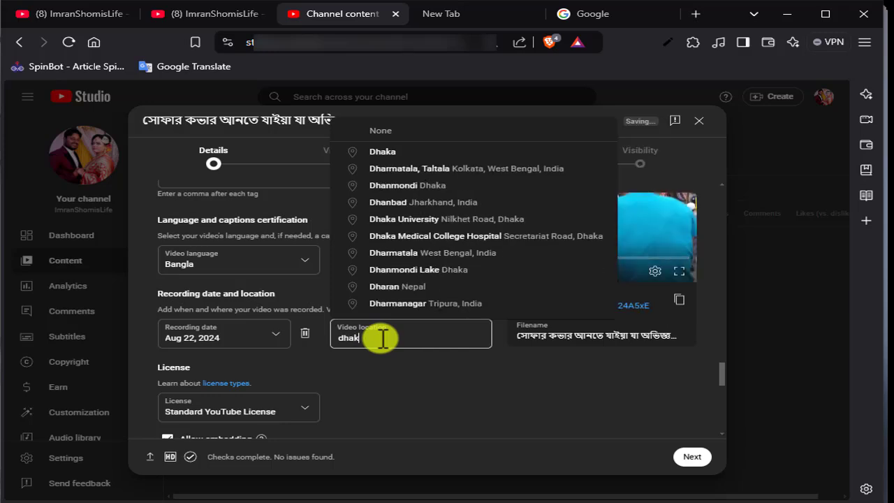
pyautogui.write('a')
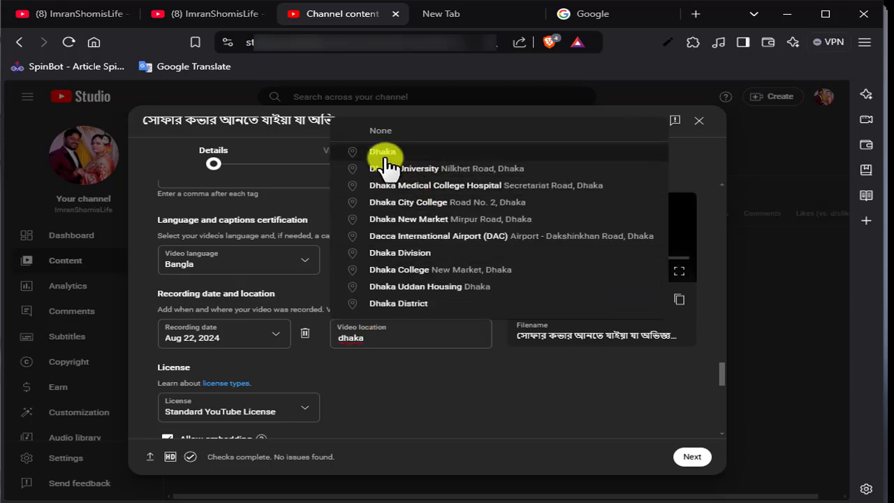
pyautogui.click(387, 153)
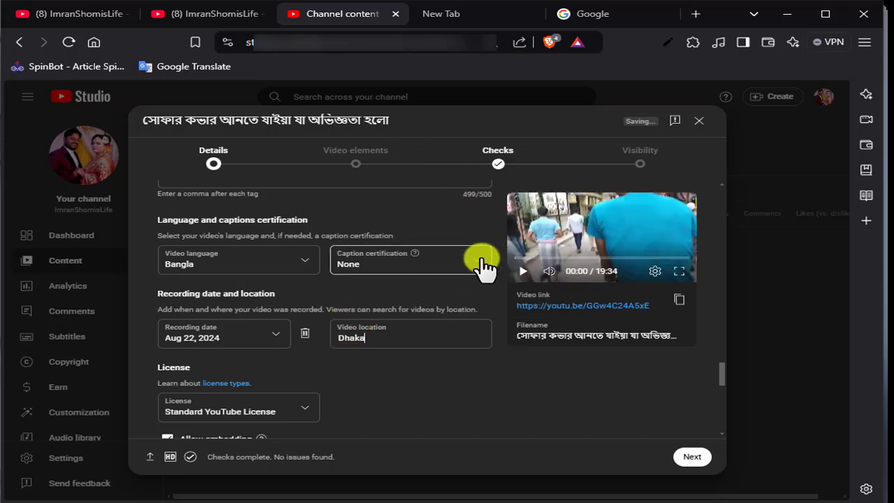
# Check the remaining license, remixing, category and comment settings, and continue to the video elements stage
pyautogui.scroll(-1, 352, 401)
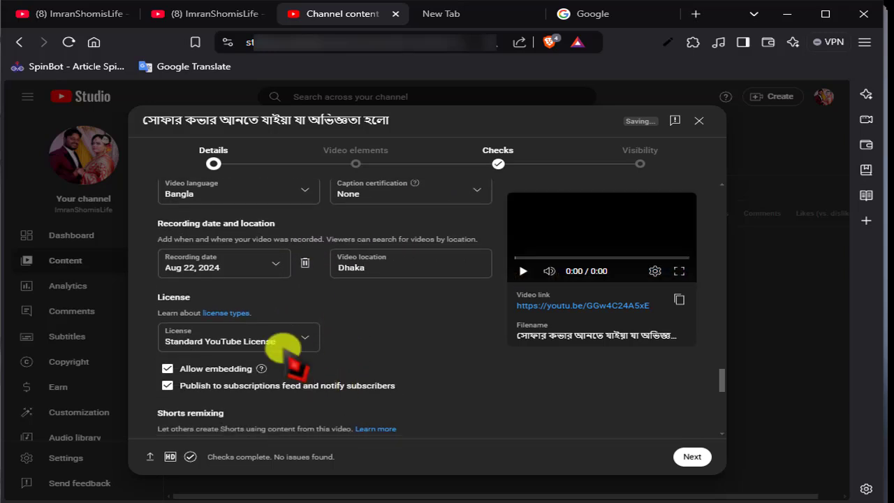
pyautogui.scroll(-6, 426, 371)
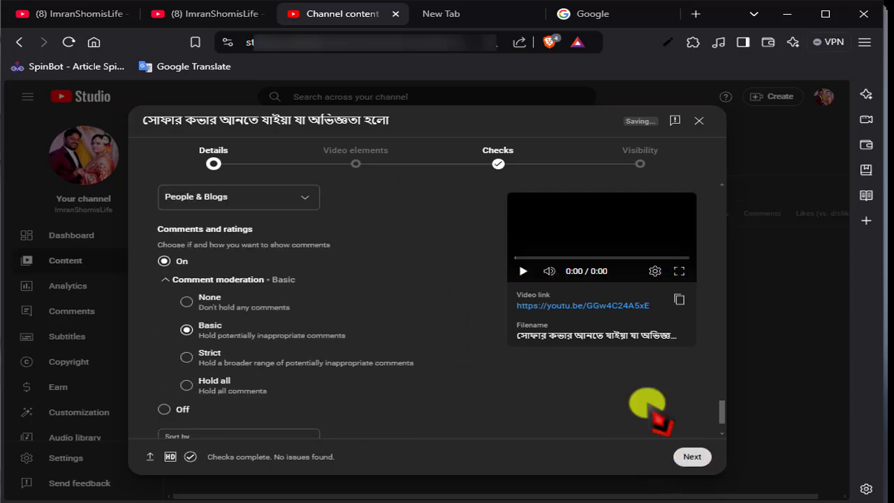
pyautogui.scroll(2, 573, 314)
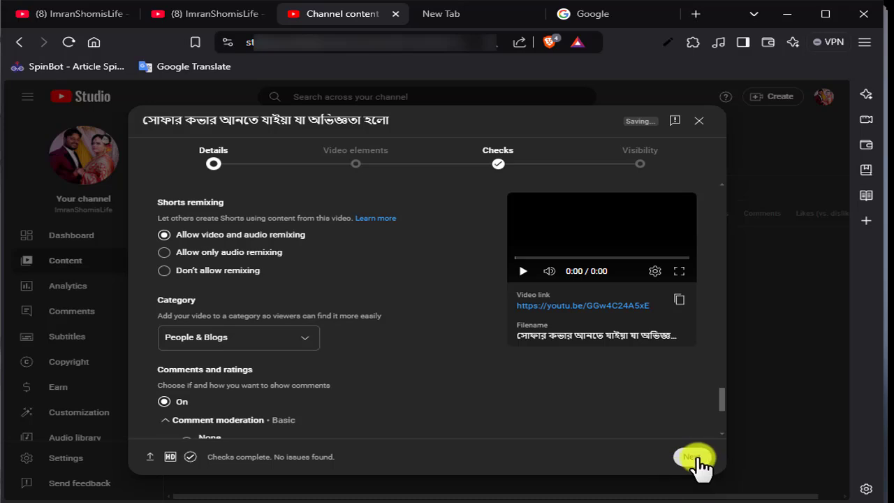
pyautogui.click(695, 458)
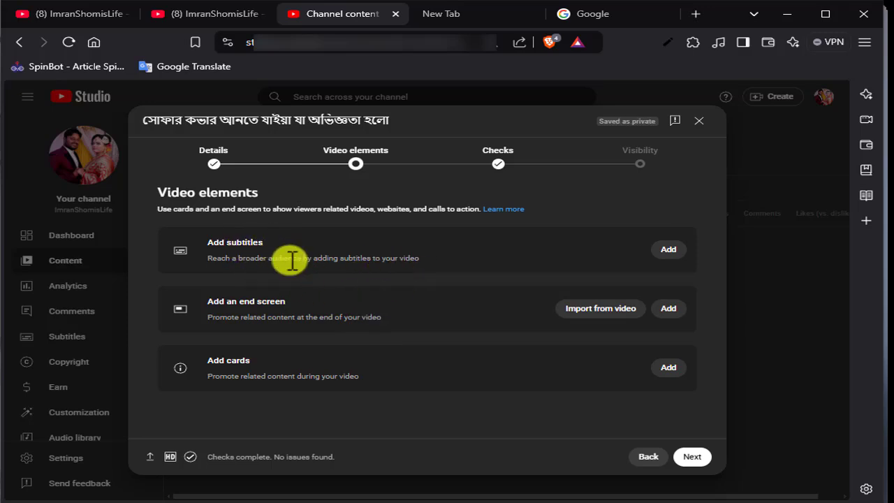
# Open the subtitle editor, leave it without adding captions, and delete the automatic subtitles from the video
pyautogui.click(664, 251)
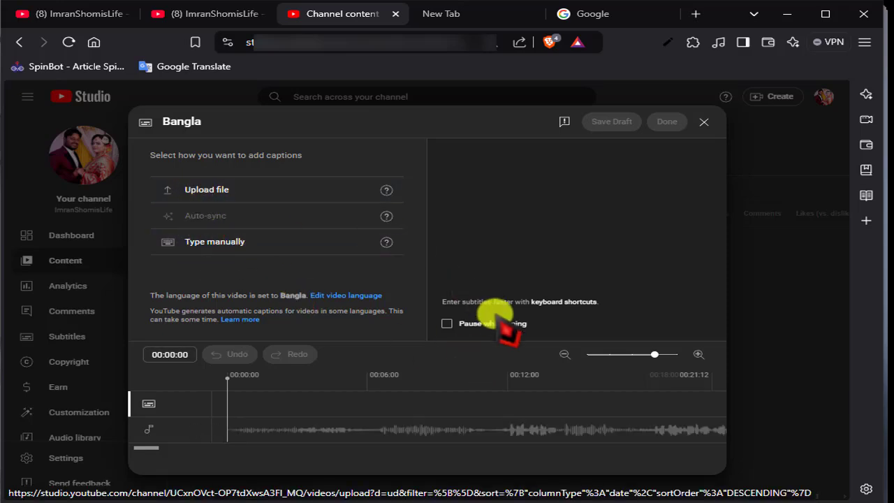
pyautogui.click(707, 123)
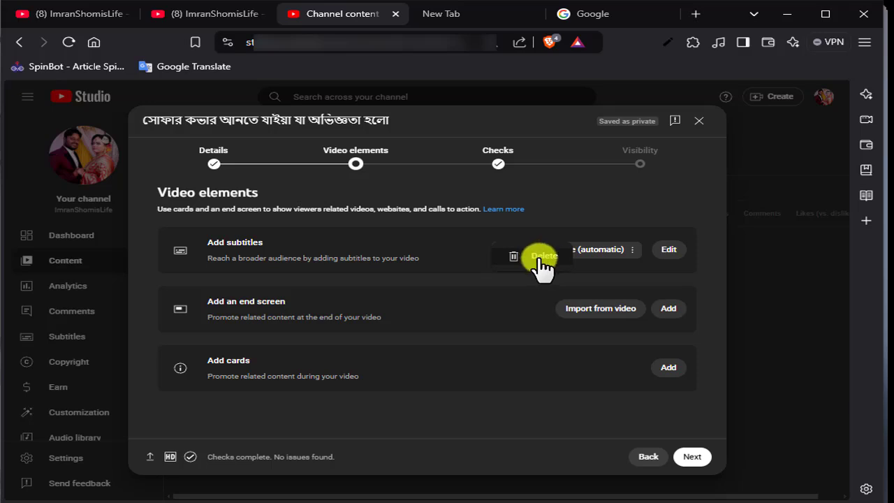
pyautogui.click(543, 258)
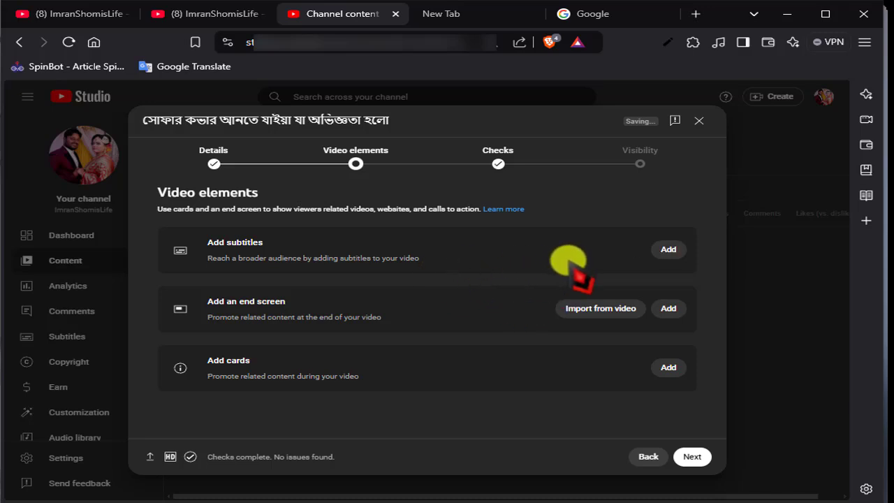
# Examine the ways to add captions in the subtitle editor and close it without adding any
pyautogui.click(669, 250)
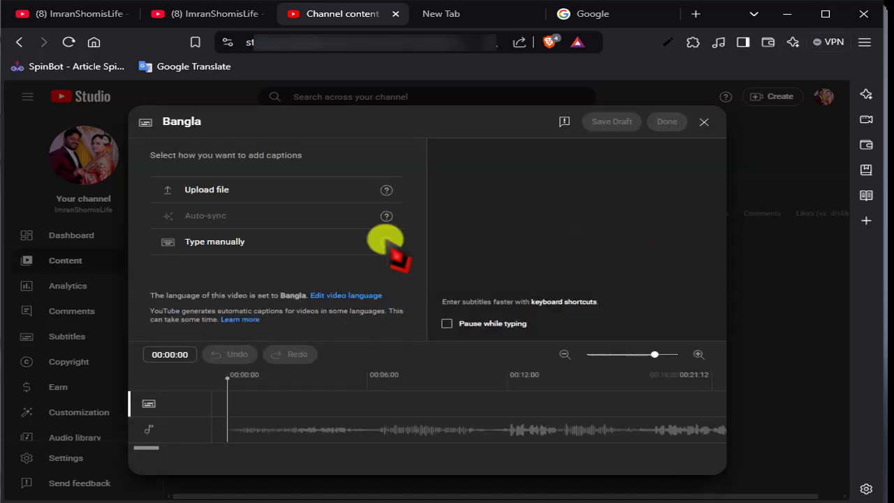
pyautogui.click(702, 123)
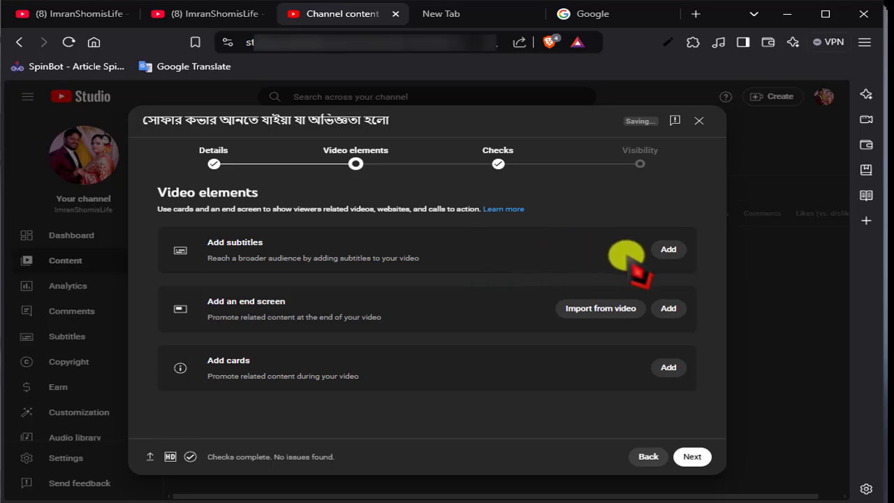
pyautogui.click(667, 252)
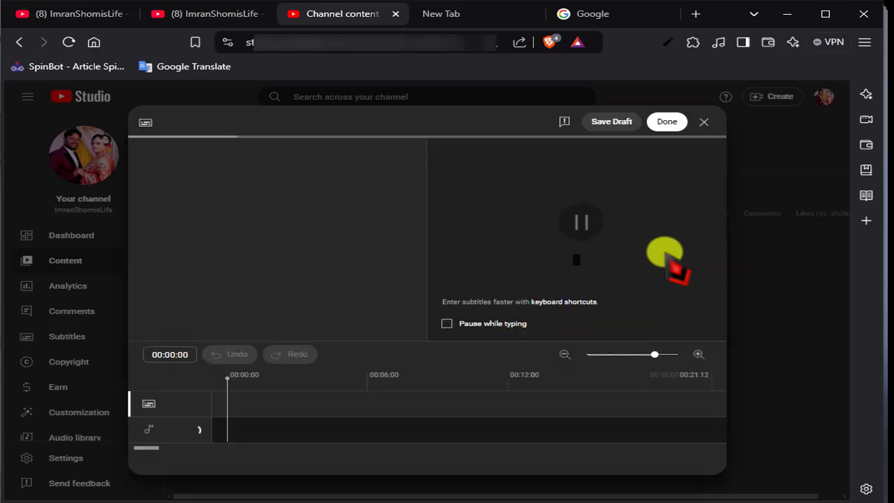
pyautogui.click(703, 124)
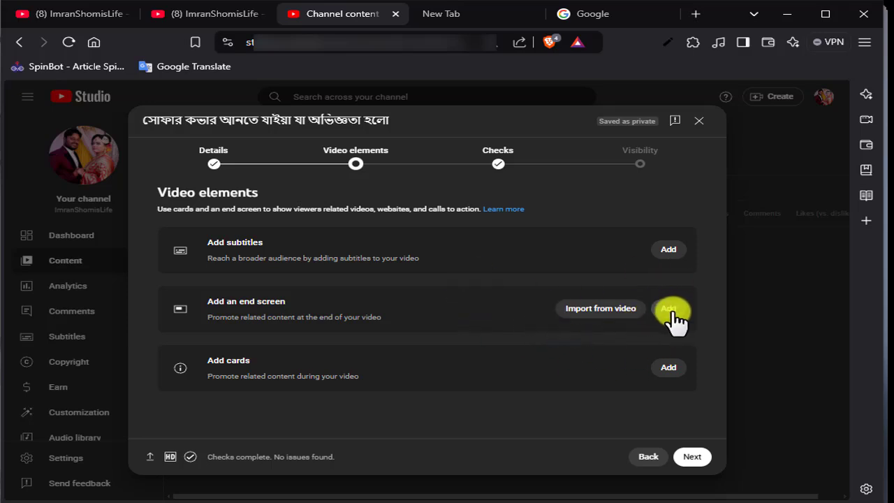
# Open the A Q TECHNICAL TRAINING CENTER & IT FARM channel in a new browser tab and look through its home page
pyautogui.click(695, 13)
pyautogui.click(87, 183)
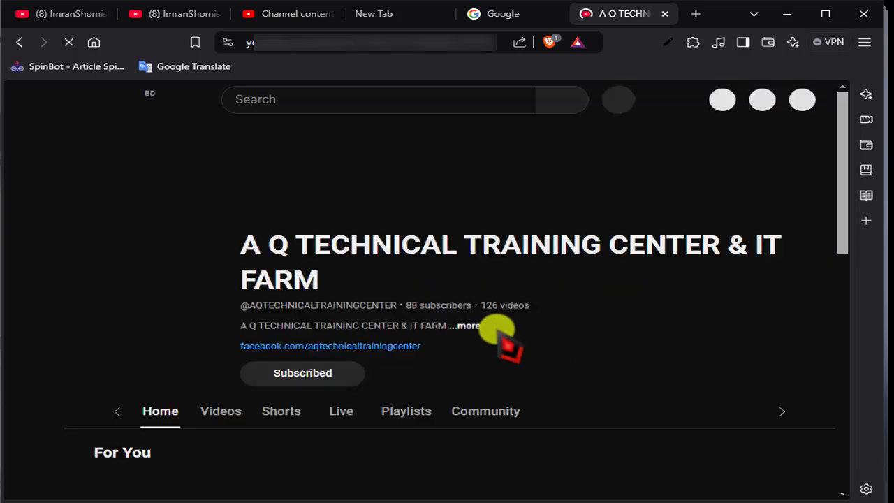
pyautogui.scroll(-4, 476, 339)
pyautogui.scroll(-3, 440, 343)
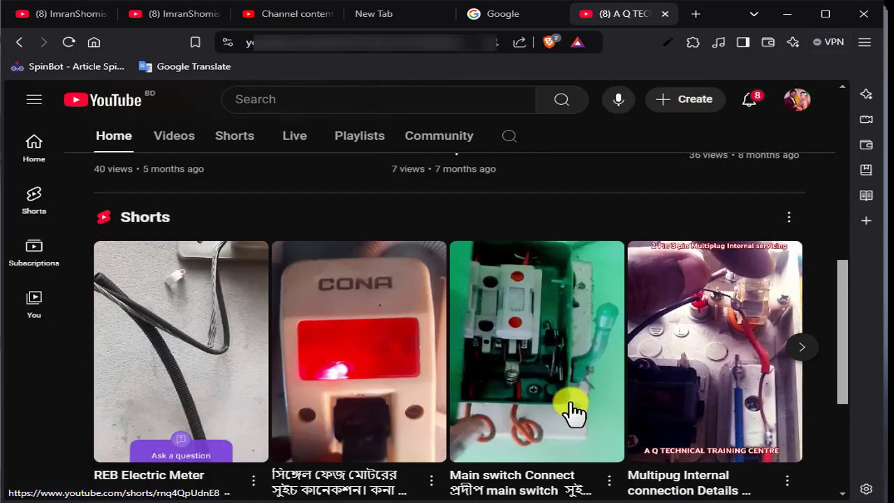
pyautogui.scroll(4, 235, 319)
pyautogui.scroll(-2, 559, 346)
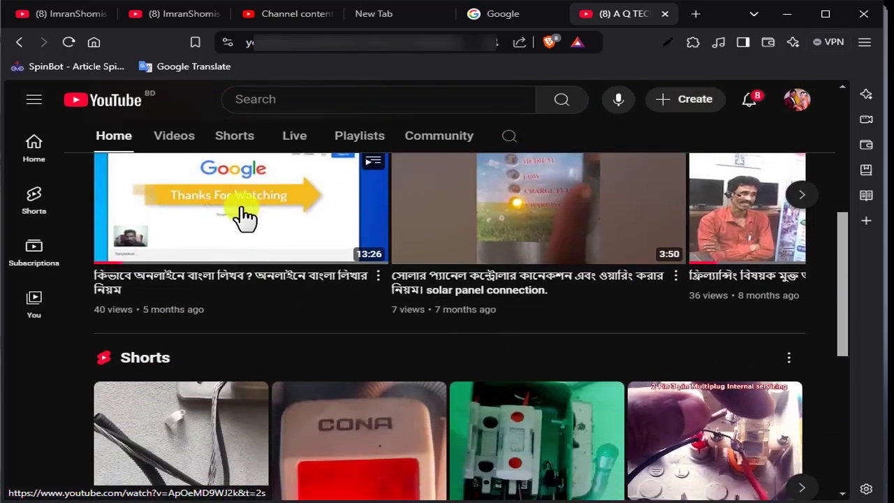
# Play the channel's video on writing Bangla online close to its end to examine the end screen, and return to the upload
pyautogui.click(272, 215)
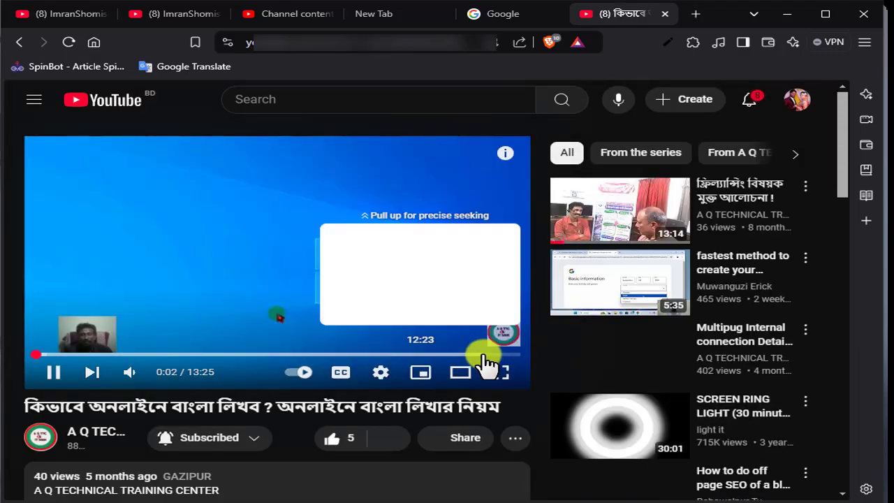
pyautogui.moveTo(487, 363); pyautogui.dragTo(514, 363)
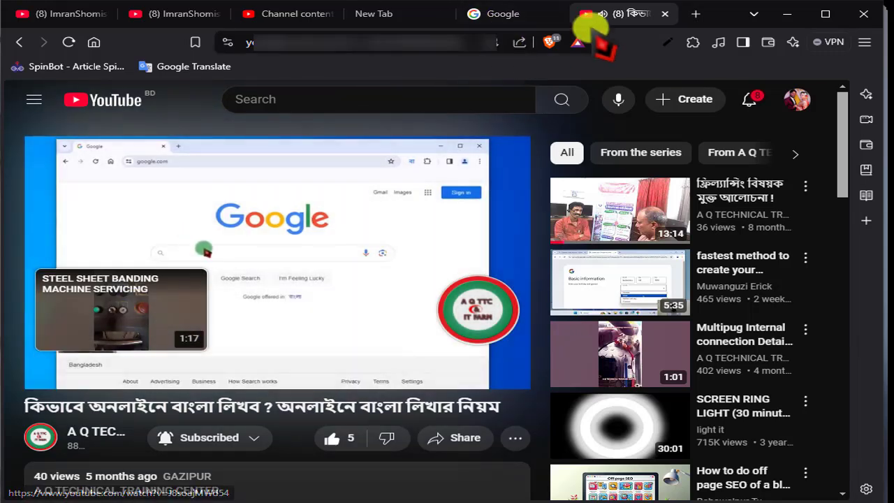
pyautogui.click(53, 372)
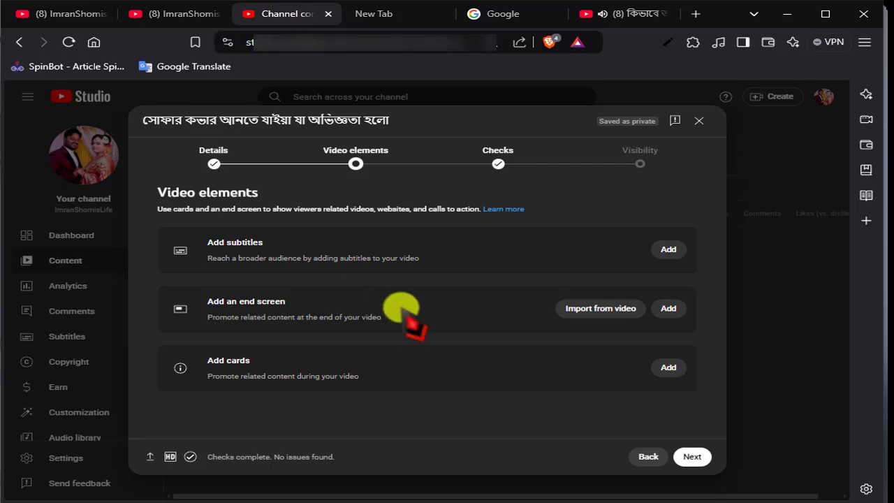
# Add an end screen imported from the latest video, featuring the specific video "After coming home, see what has been arranged", and save it
pyautogui.click(669, 309)
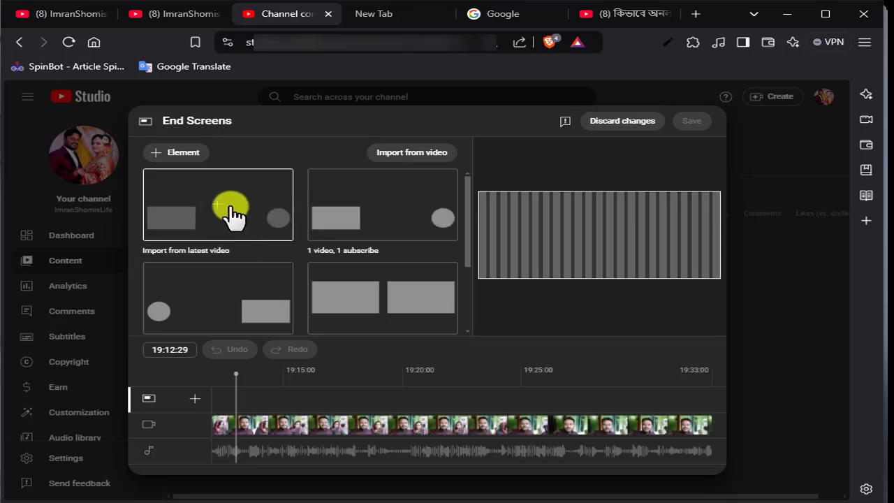
pyautogui.click(230, 208)
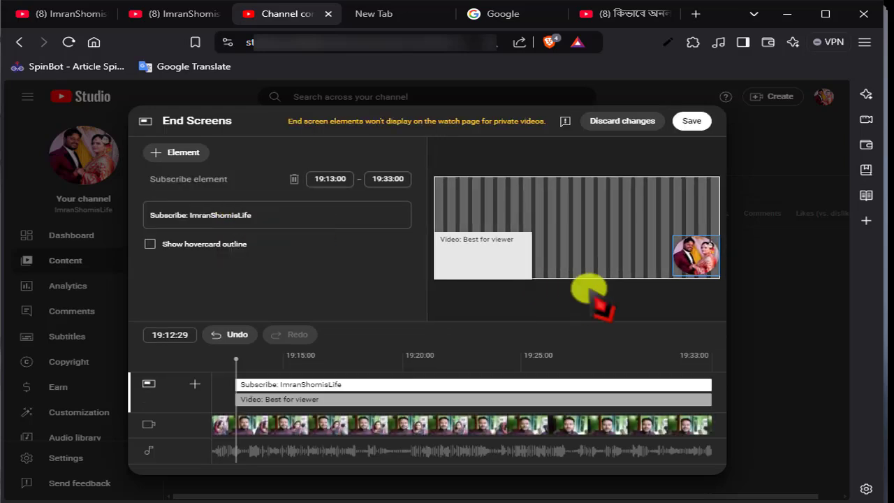
pyautogui.click(482, 246)
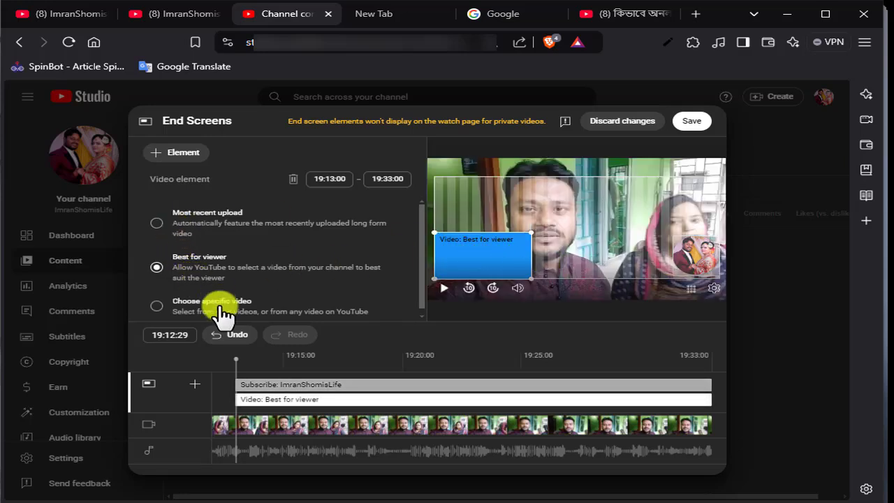
pyautogui.click(158, 307)
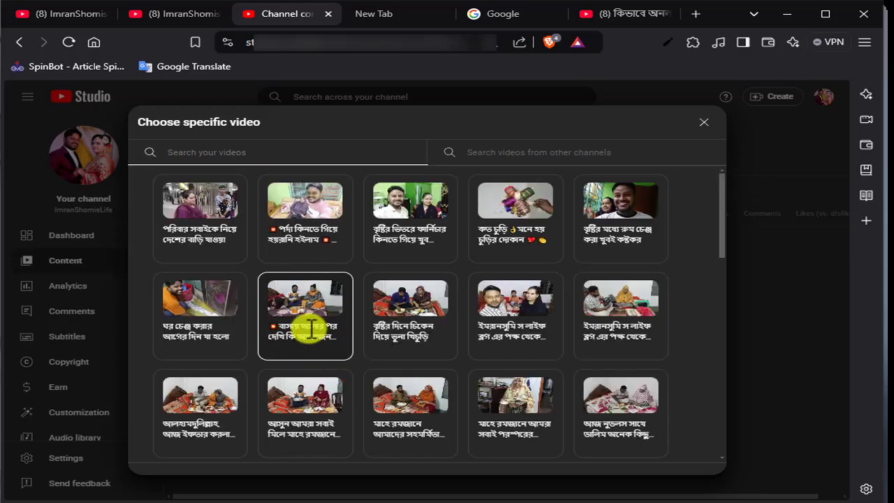
pyautogui.click(310, 328)
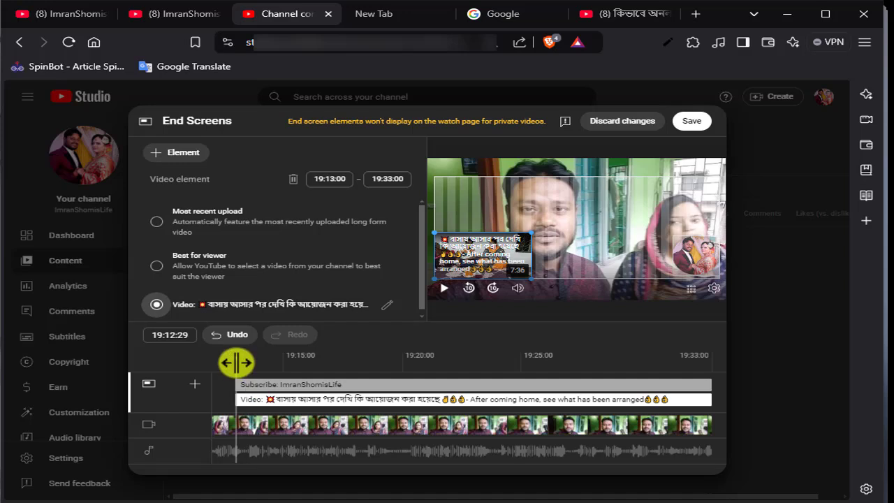
pyautogui.moveTo(245, 363); pyautogui.dragTo(708, 366)
pyautogui.click(690, 123)
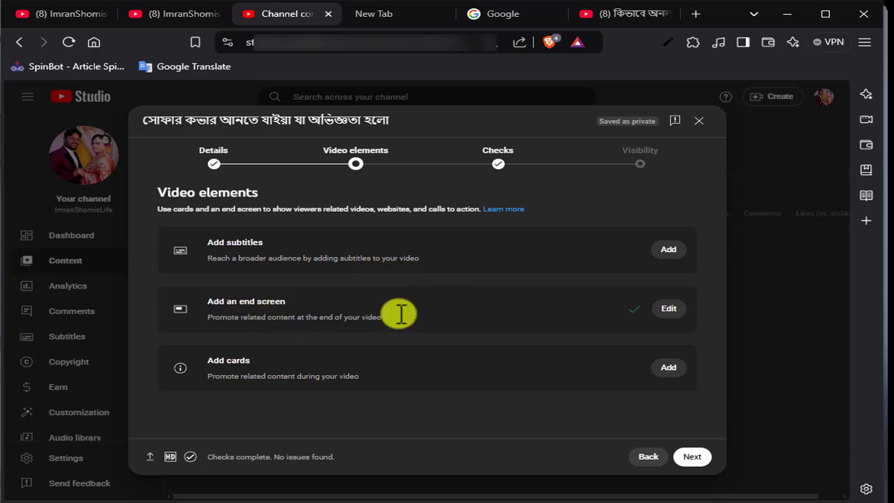
# Reopen the end screen, preview its elements at 19:12:22 and 19:13:05, and leave the editor without changes
pyautogui.click(672, 311)
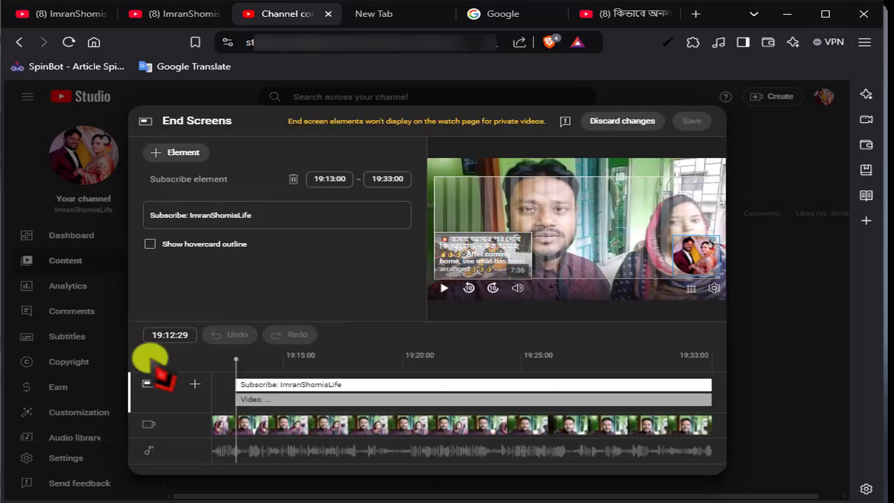
pyautogui.moveTo(237, 362); pyautogui.dragTo(230, 423)
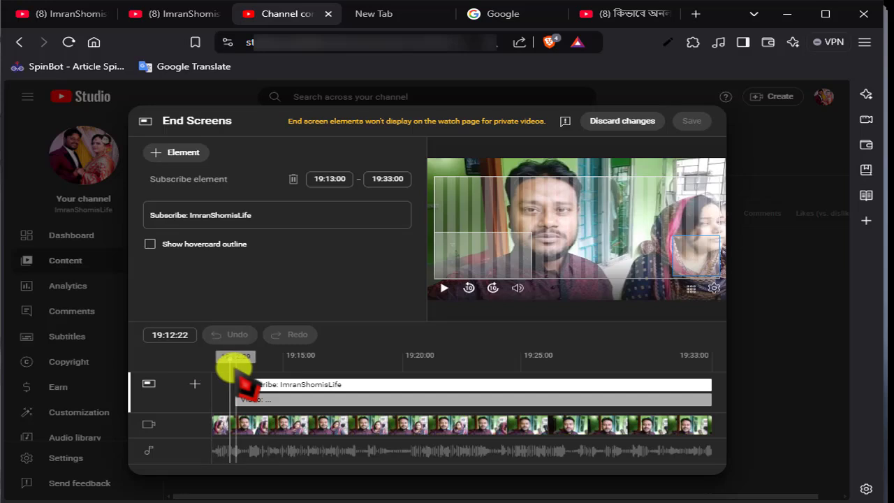
pyautogui.moveTo(225, 359); pyautogui.dragTo(241, 360)
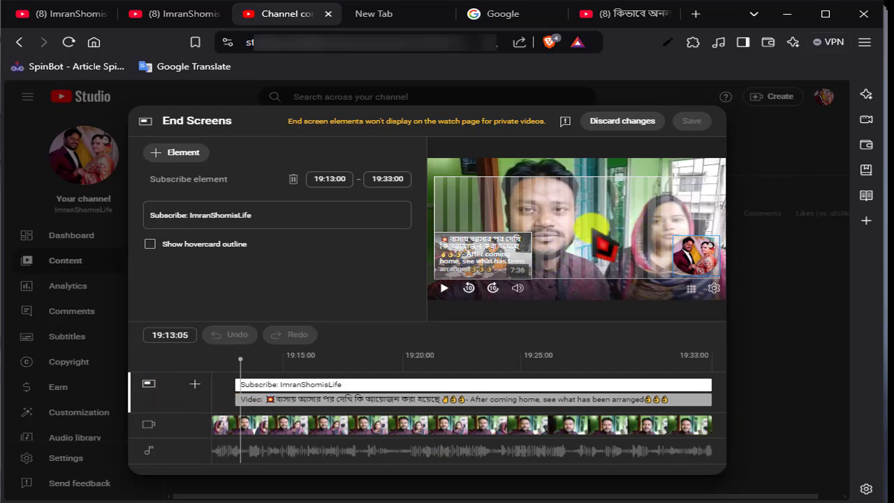
pyautogui.click(633, 125)
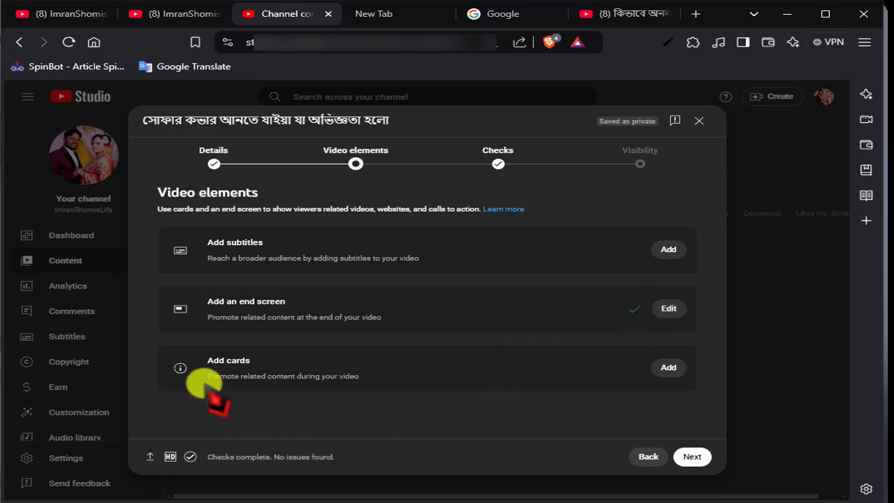
# Add a channel card, searching for "A Q TECHNICAL" and choosing the A Q TECHNICAL TRAINING CENTER channel
pyautogui.click(669, 367)
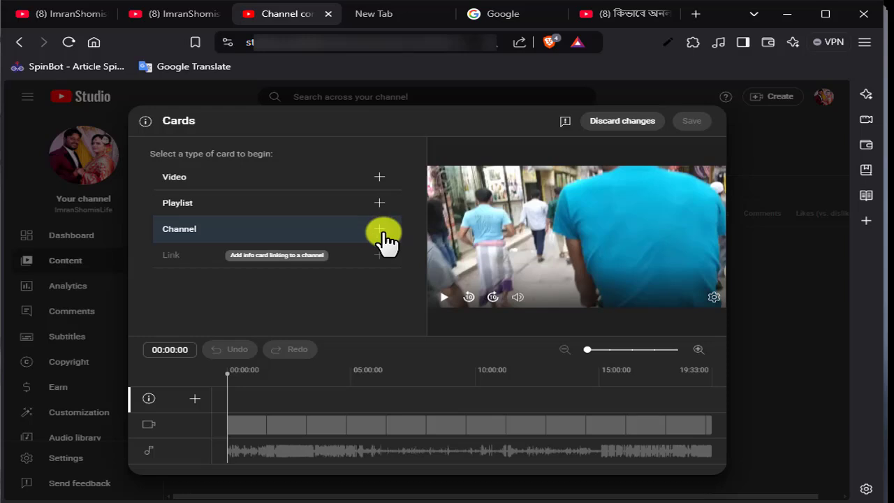
pyautogui.click(381, 230)
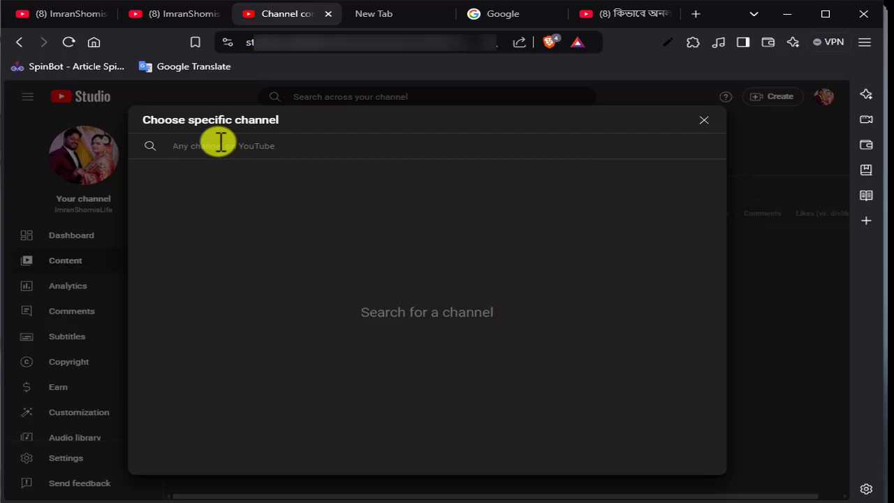
pyautogui.write('A Q')
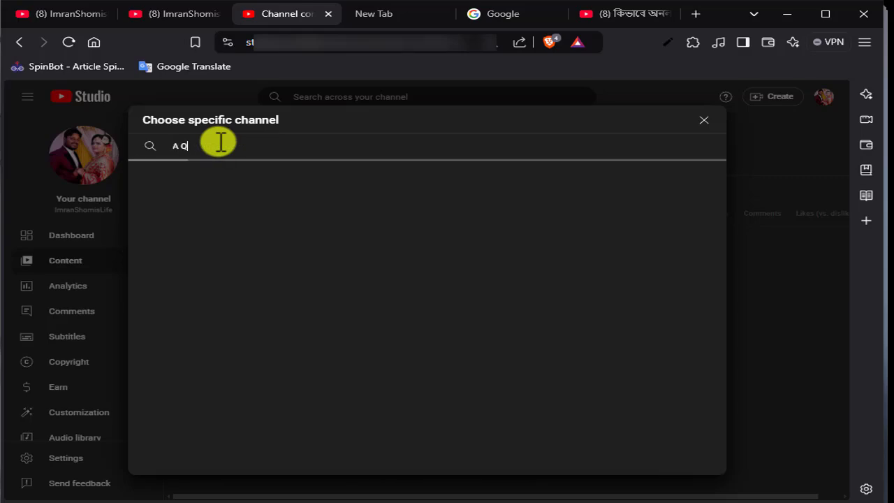
pyautogui.write(' TEC')
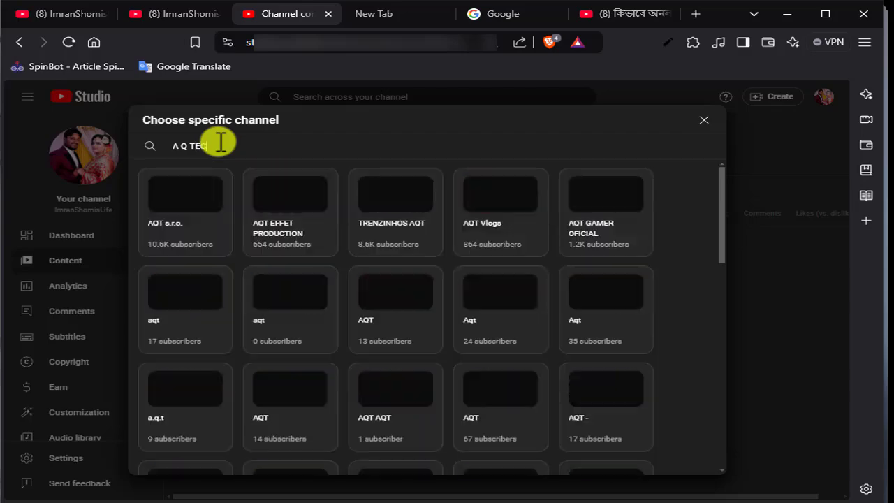
pyautogui.write('HN')
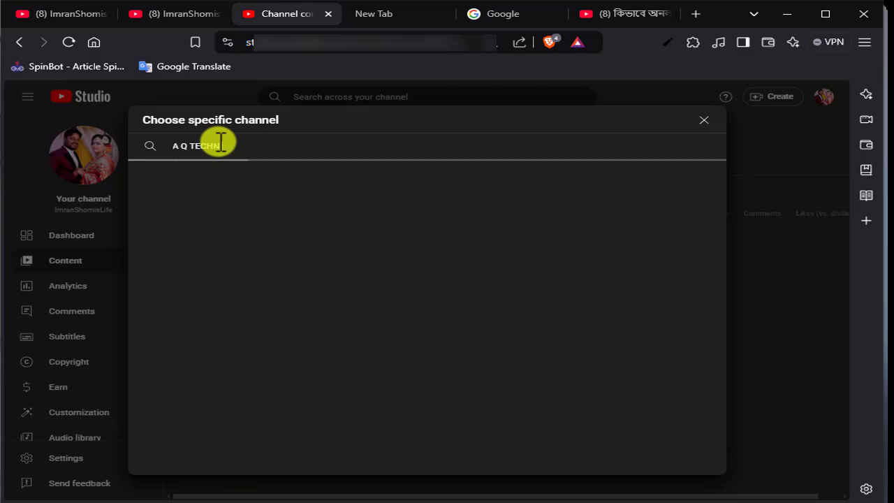
pyautogui.write('ICAL')
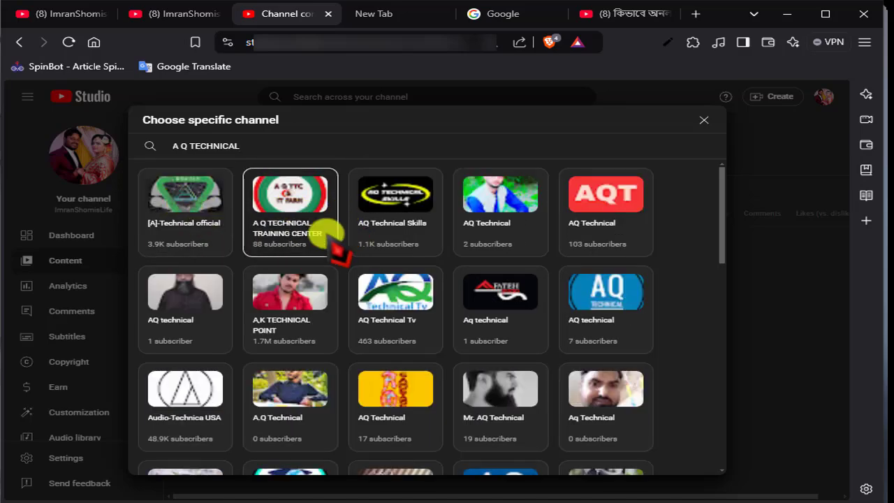
pyautogui.click(331, 242)
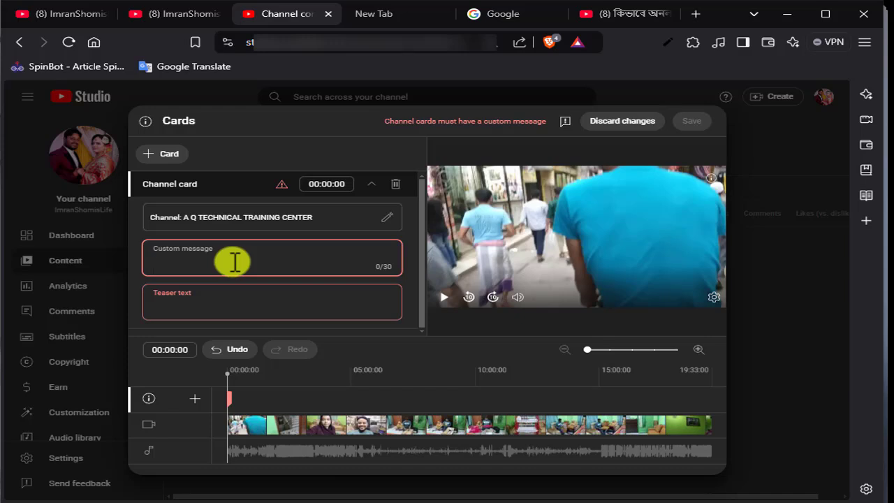
# Give the channel card the custom message "FGDGF" and the teaser text "DCDSF", and save the cards
pyautogui.click(192, 263)
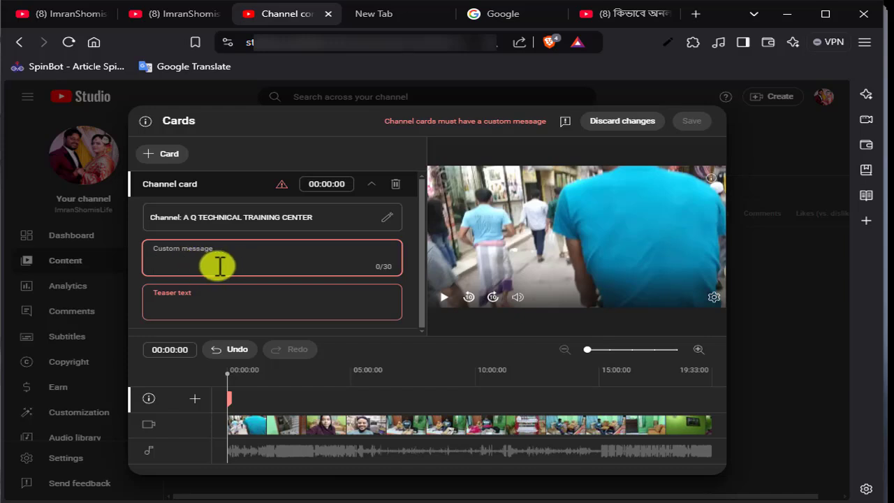
pyautogui.click(190, 308)
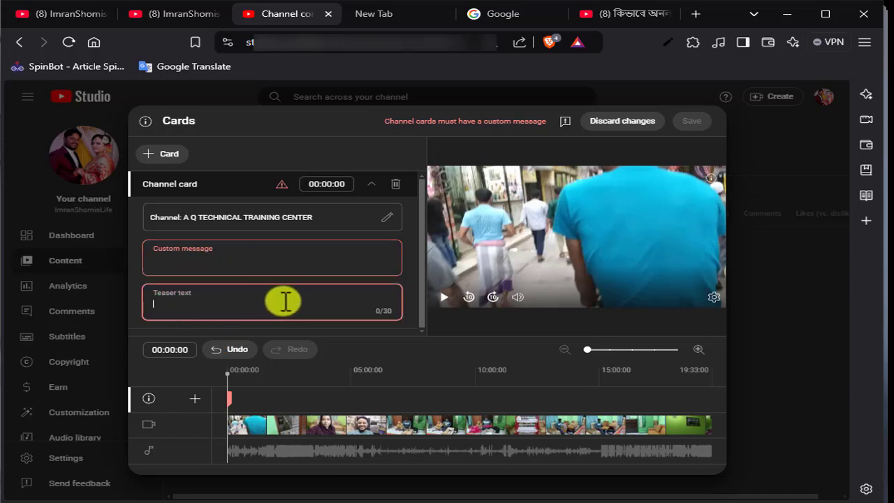
pyautogui.click(200, 259)
pyautogui.write('FGDGF')
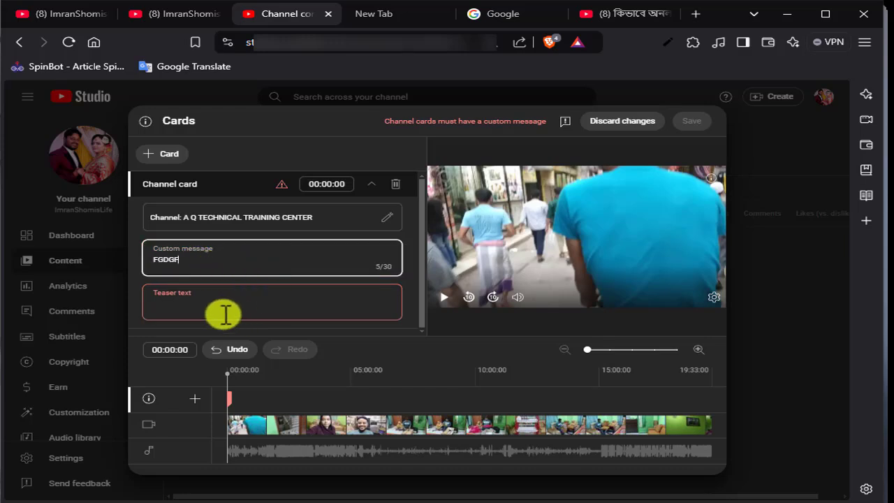
pyautogui.click(226, 315)
pyautogui.write('DCDSF')
pyautogui.click(692, 124)
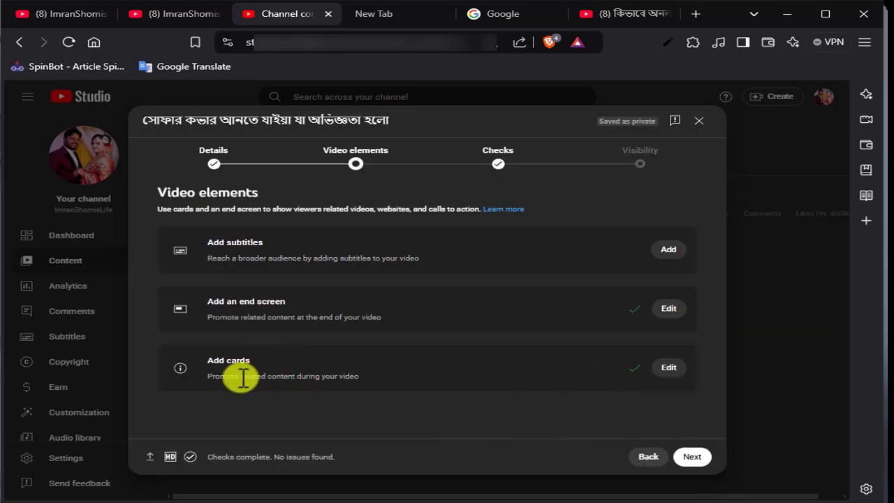
# Reopen the cards editor, expand the channel card in the preview, move the card to 18:50:21 and save
pyautogui.click(669, 368)
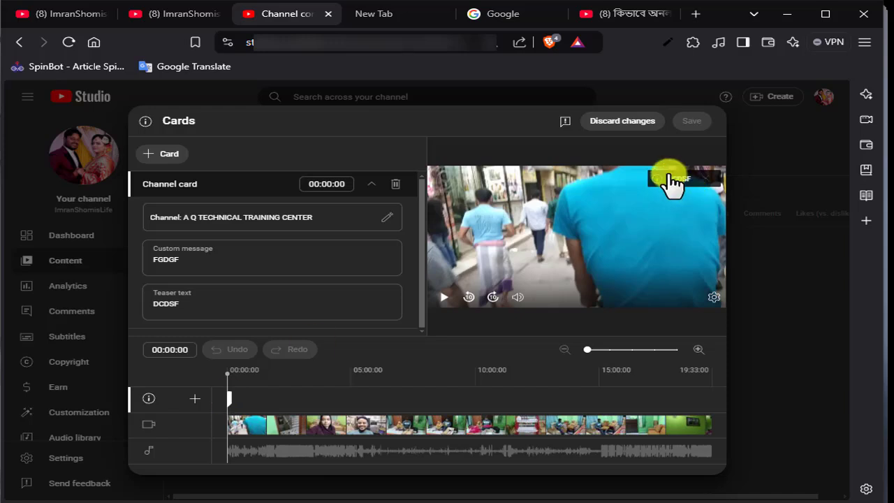
pyautogui.click(667, 187)
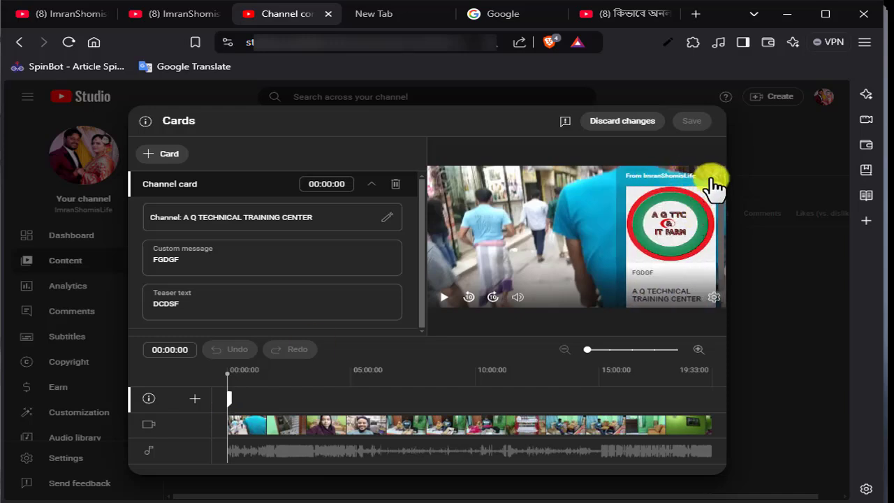
pyautogui.moveTo(229, 400)
pyautogui.mouseDown()
pyautogui.moveTo(233, 415)
pyautogui.moveTo(226, 395)
pyautogui.moveTo(709, 419)
pyautogui.moveTo(696, 417)
pyautogui.mouseUp()
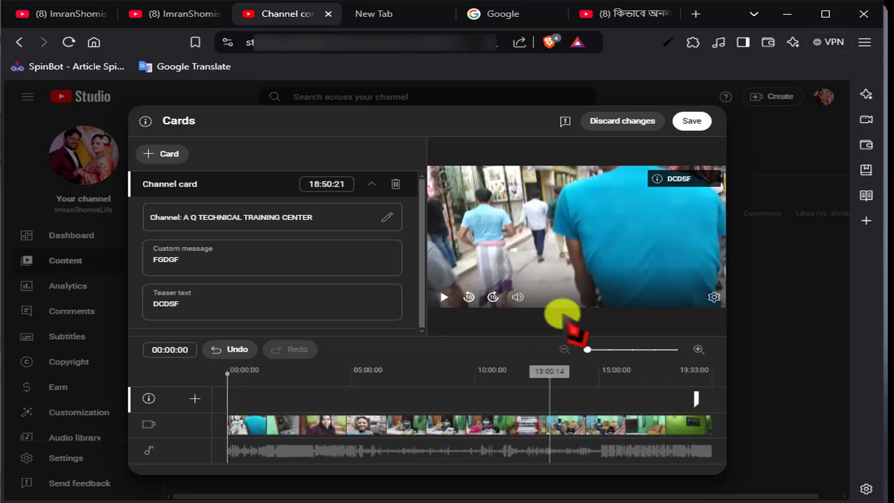
pyautogui.click(706, 124)
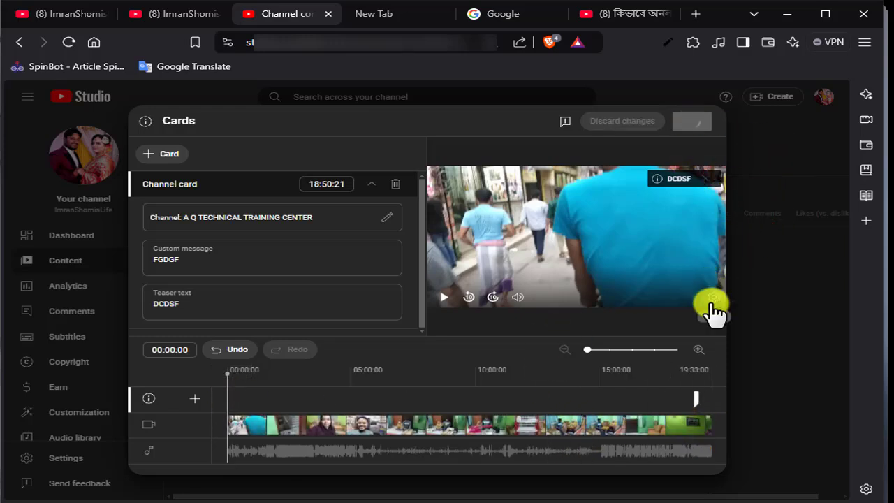
# Reopen the cards editor and play the video from just before the channel card, lowering the speaker volume to 4
pyautogui.click(669, 369)
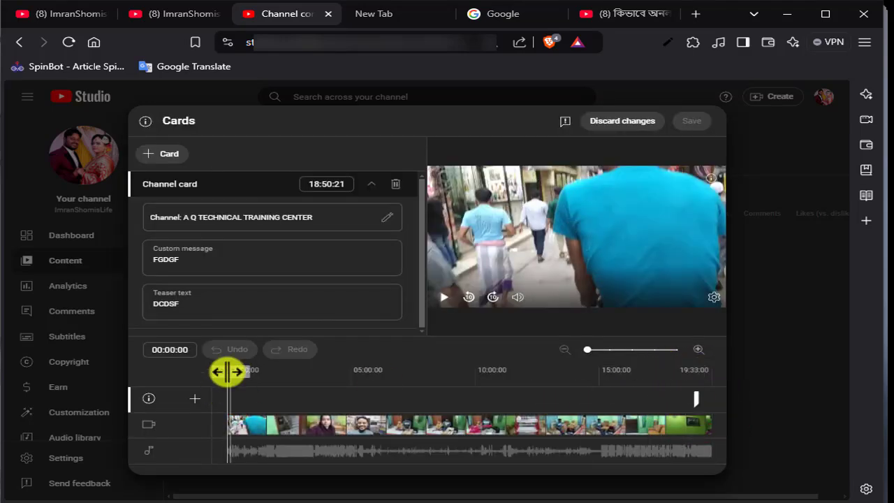
pyautogui.moveTo(227, 373); pyautogui.dragTo(685, 375)
pyautogui.click(444, 297)
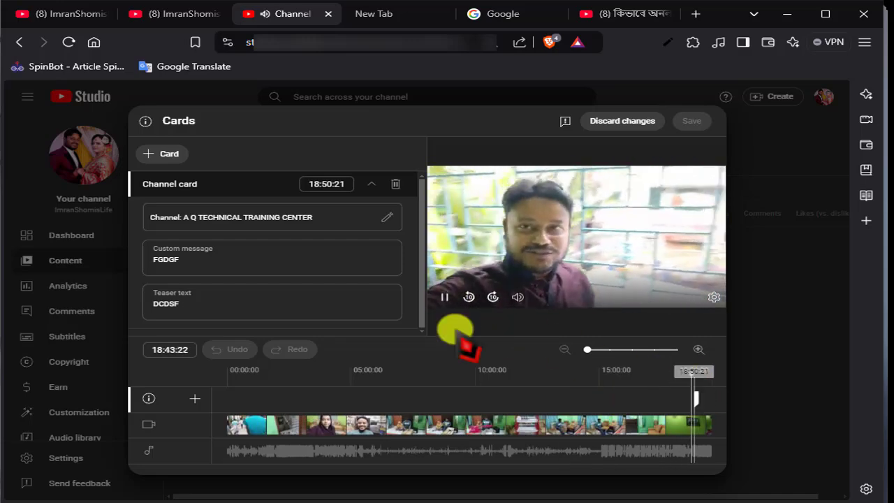
pyautogui.click(732, 502)
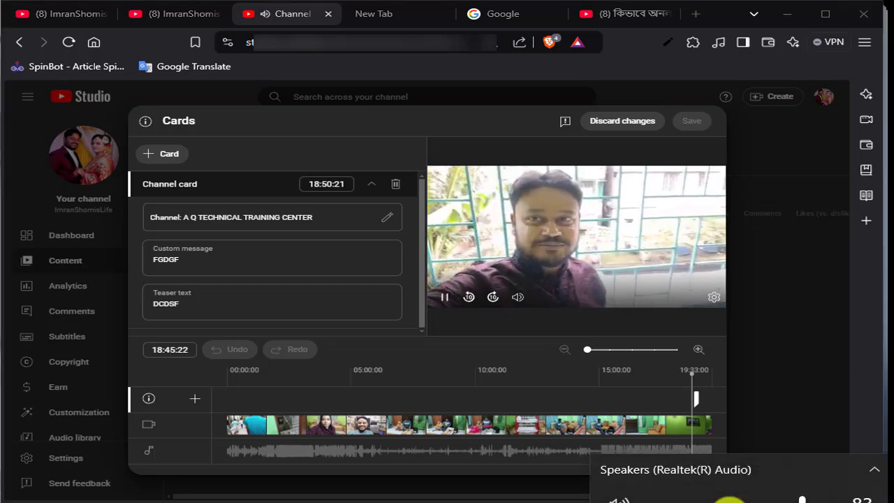
pyautogui.click(749, 497)
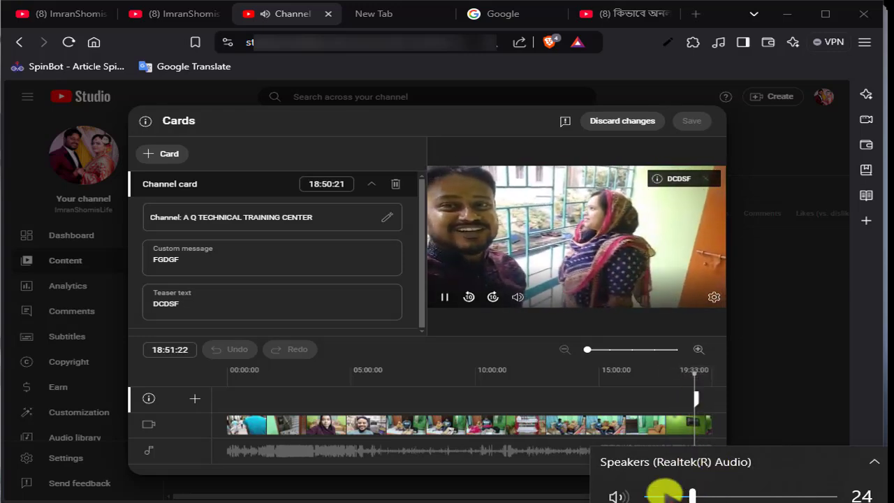
pyautogui.moveTo(685, 496); pyautogui.dragTo(655, 497)
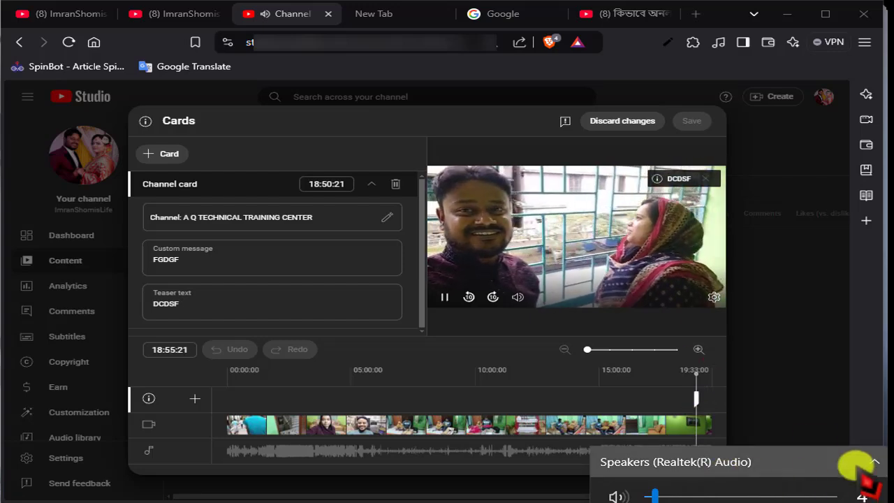
pyautogui.click(463, 301)
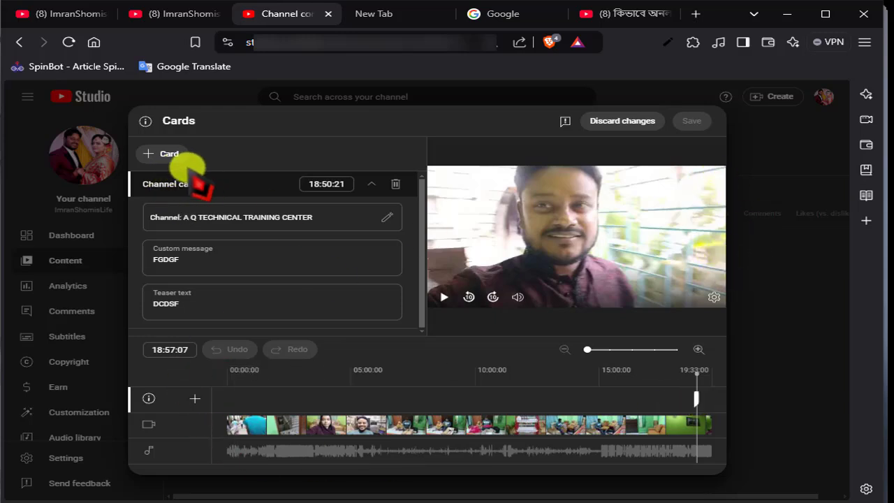
# Delete the channel card and add a playlist card for the channel's travelling playlist instead
pyautogui.click(168, 155)
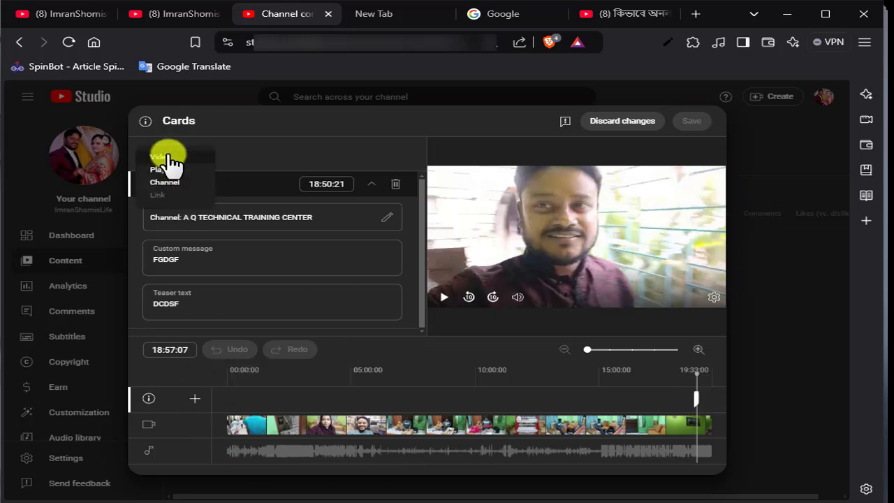
pyautogui.click(389, 181)
pyautogui.click(393, 188)
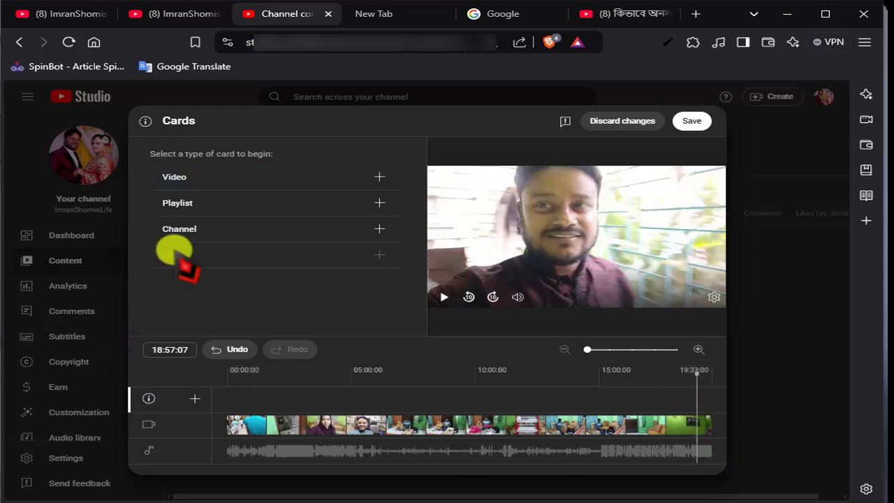
pyautogui.click(376, 203)
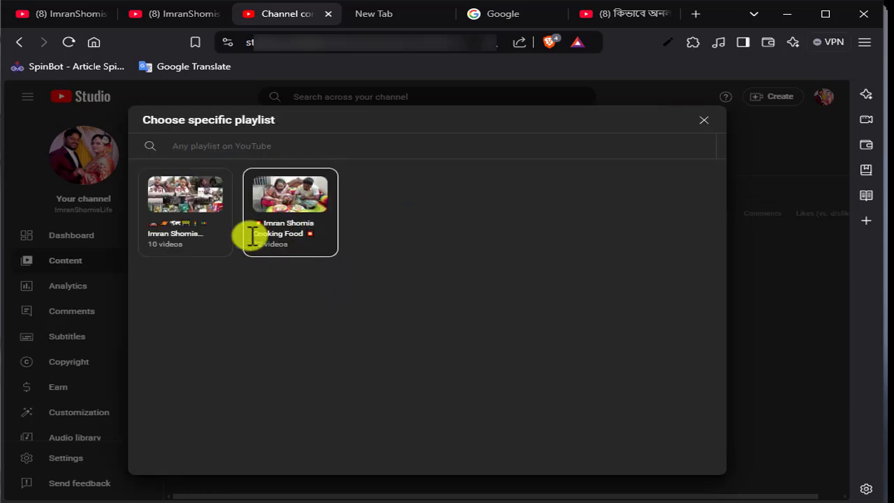
pyautogui.click(194, 233)
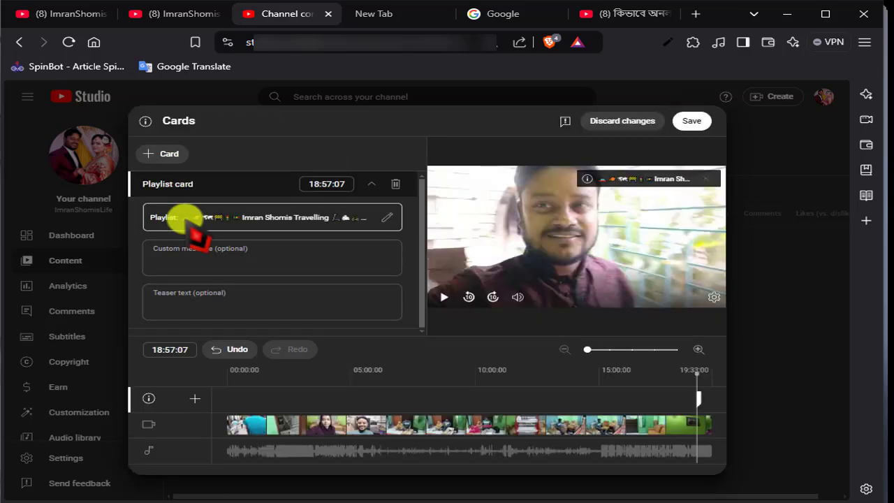
# Move the playlist card to 04:50:09 and play the video from just before it to preview the card
pyautogui.moveTo(699, 400); pyautogui.dragTo(349, 399)
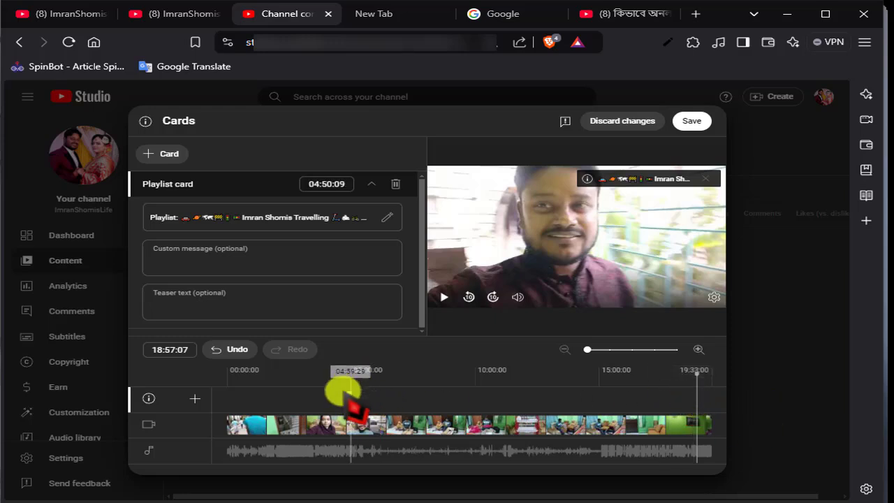
pyautogui.click(338, 397)
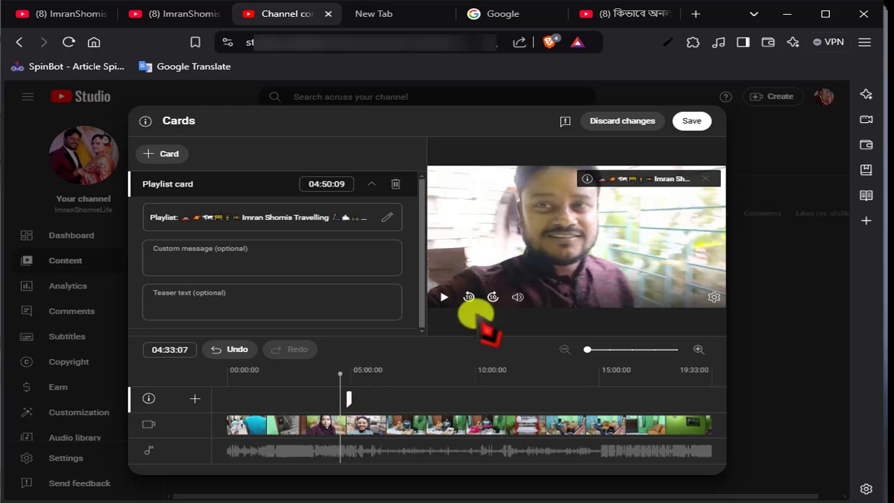
pyautogui.click(445, 297)
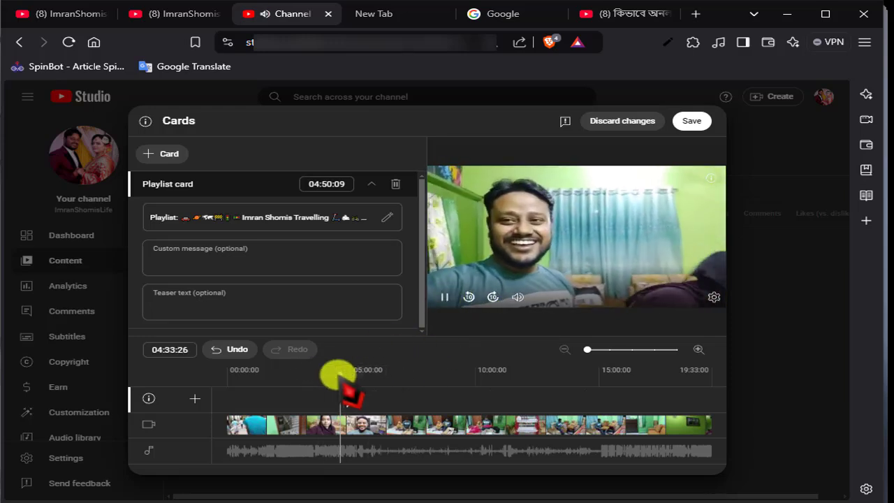
pyautogui.moveTo(340, 375); pyautogui.dragTo(345, 375)
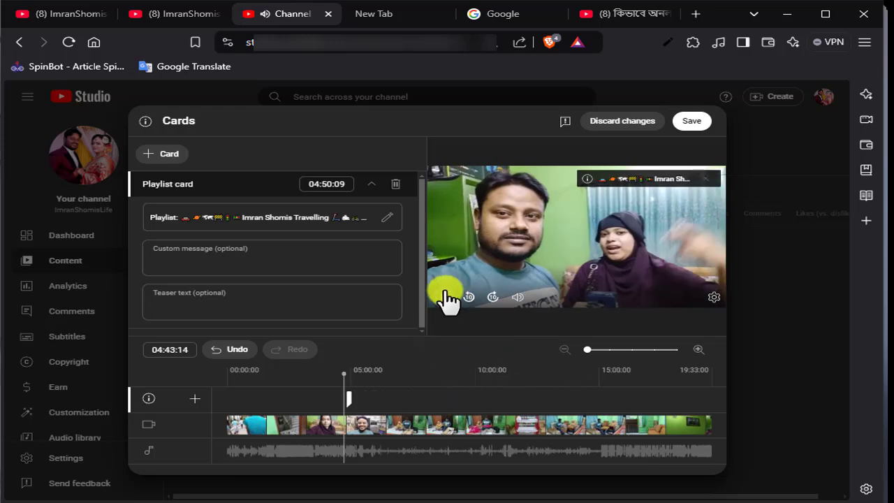
pyautogui.click(444, 298)
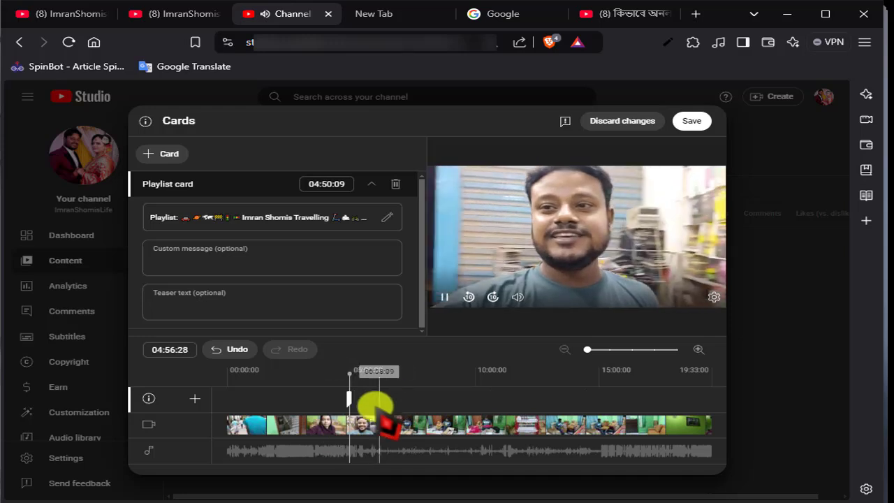
# Reposition the playlist card along the timeline to 17:41:22 and save the cards
pyautogui.moveTo(374, 399); pyautogui.dragTo(664, 401)
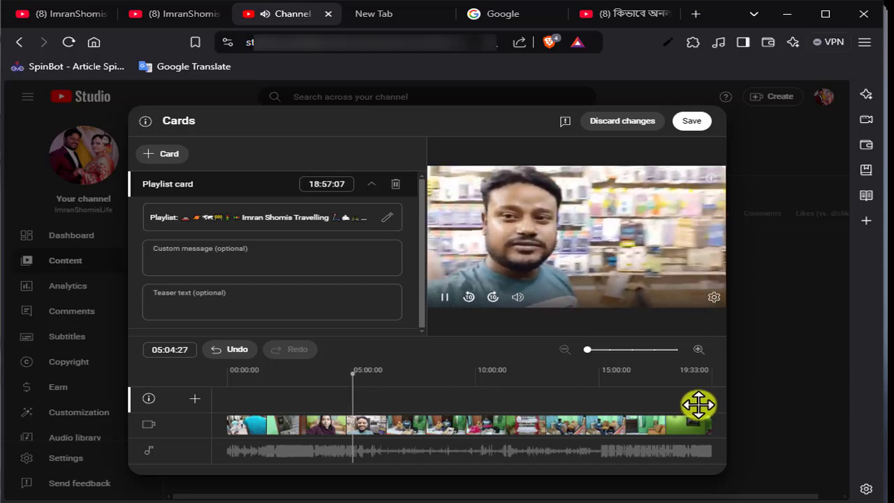
pyautogui.moveTo(699, 404); pyautogui.dragTo(255, 411)
pyautogui.moveTo(259, 413)
pyautogui.mouseDown()
pyautogui.moveTo(543, 413)
pyautogui.moveTo(657, 424)
pyautogui.moveTo(628, 421)
pyautogui.mouseUp()
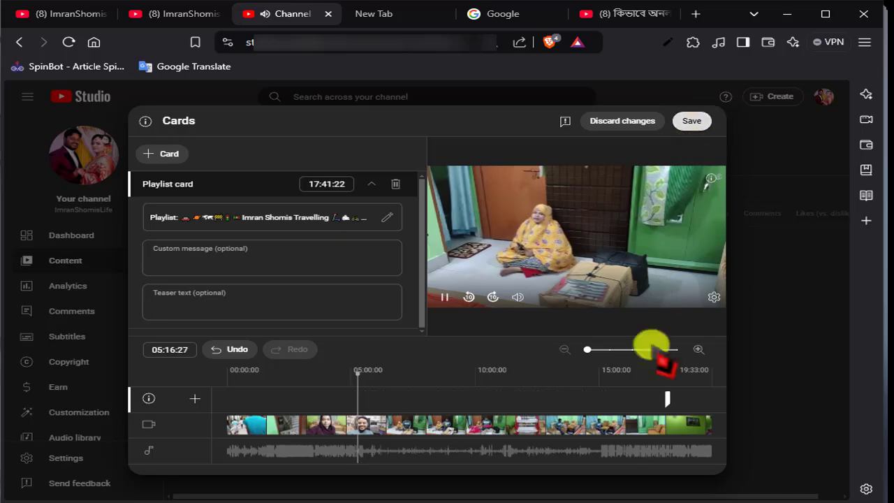
pyautogui.click(692, 121)
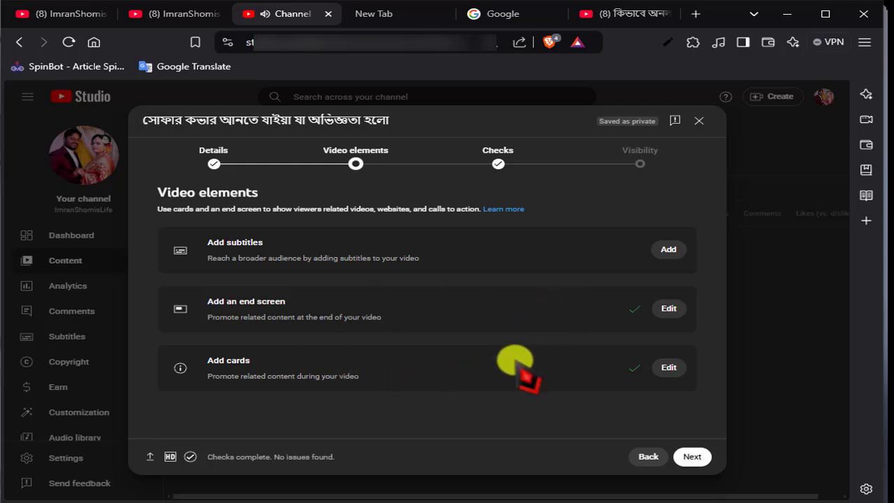
# Proceed to the upload's Checks stage and examine the copyright check and its note
pyautogui.click(694, 457)
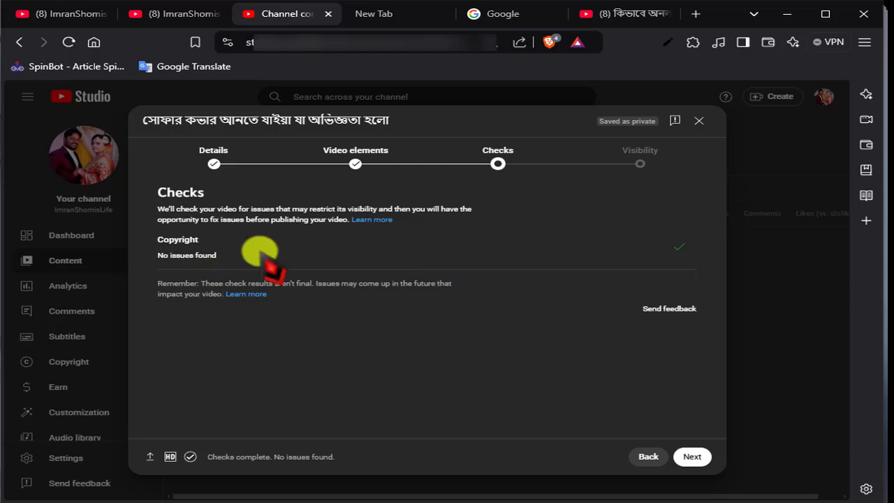
pyautogui.moveTo(240, 271); pyautogui.dragTo(80, 289)
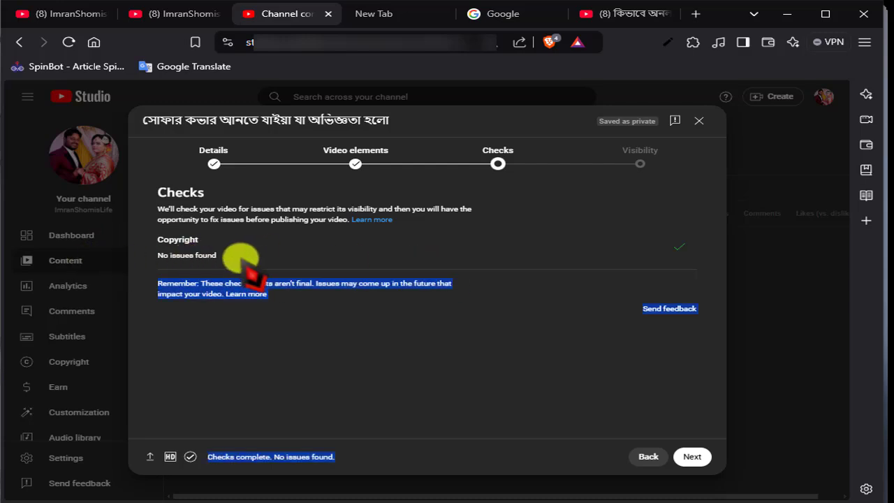
# Proceed from the completed checks to the upload's Visibility stage and review its publishing options
pyautogui.click(208, 255)
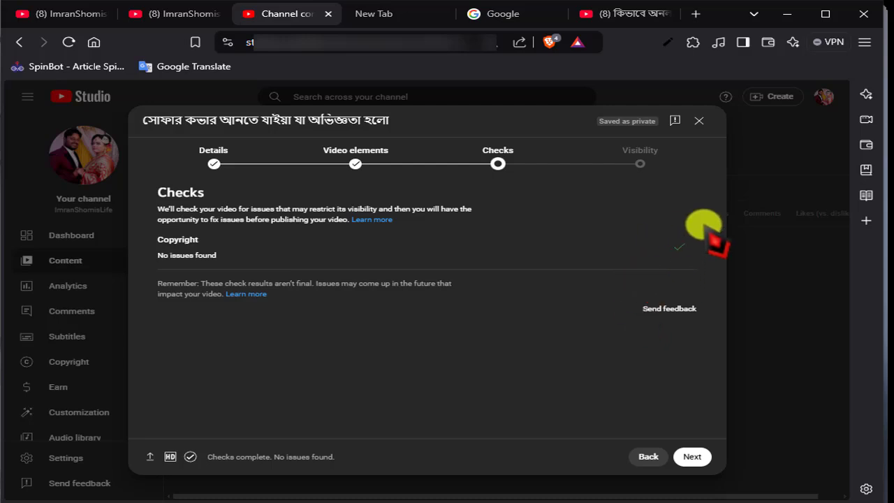
pyautogui.click(694, 457)
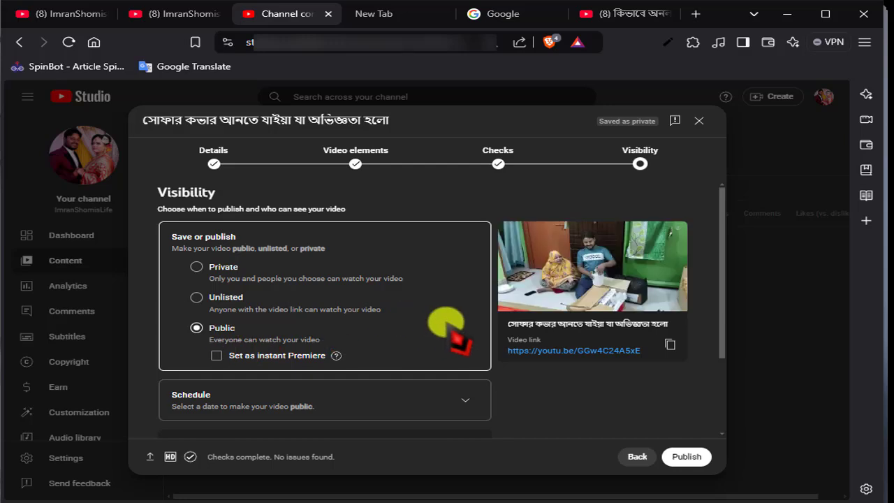
pyautogui.scroll(-2, 453, 334)
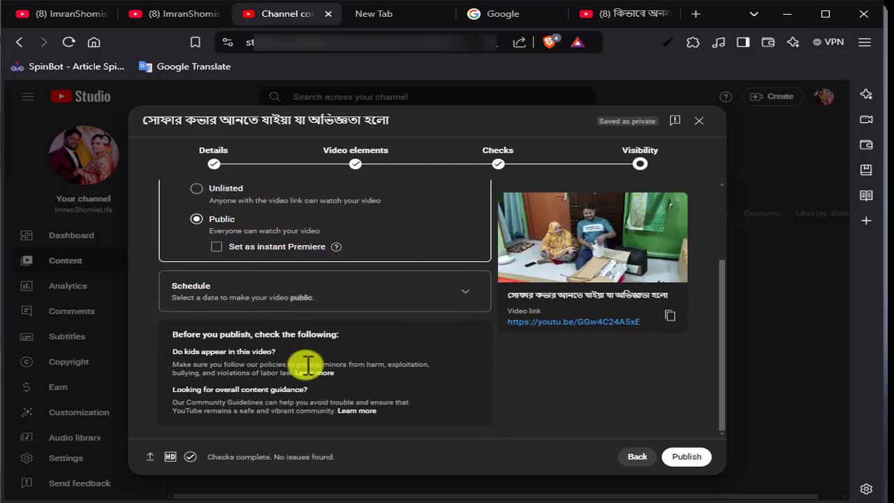
# Examine the scheduling options for the video and return to the save-or-publish options
pyautogui.click(475, 297)
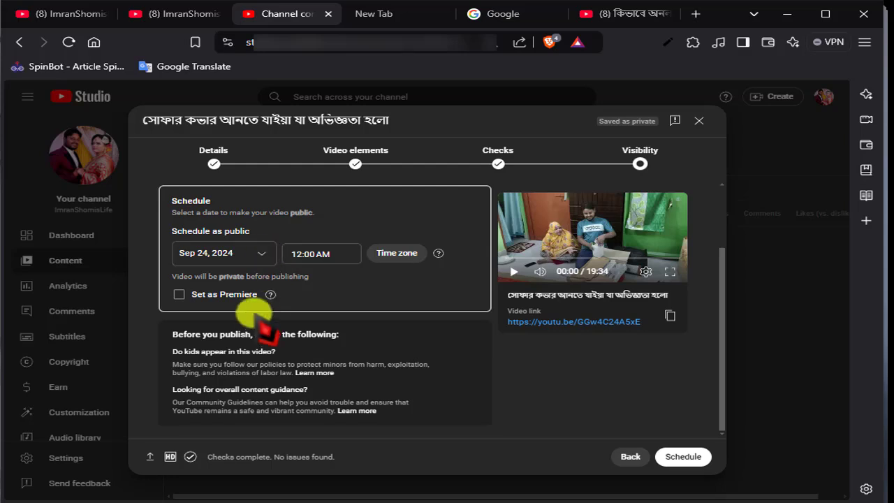
pyautogui.scroll(1, 447, 335)
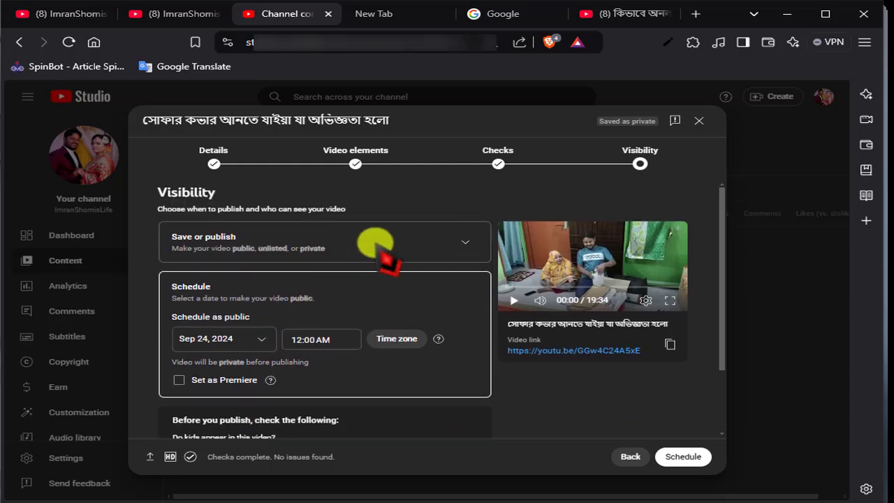
pyautogui.click(472, 250)
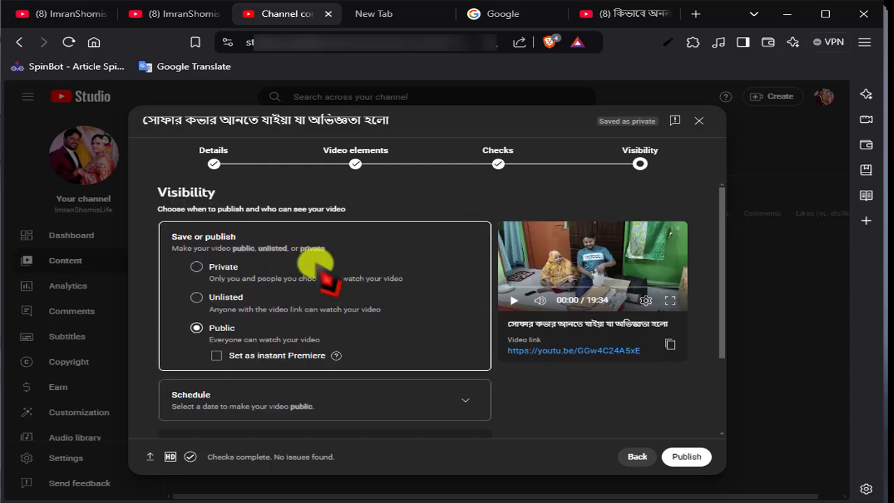
# Switch the video's visibility to Private, to Unlisted, and back to Public
pyautogui.click(198, 269)
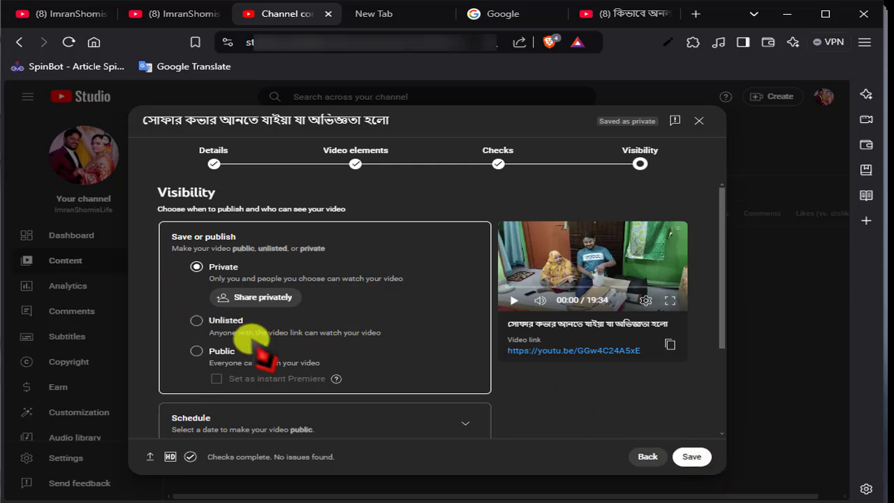
pyautogui.click(197, 321)
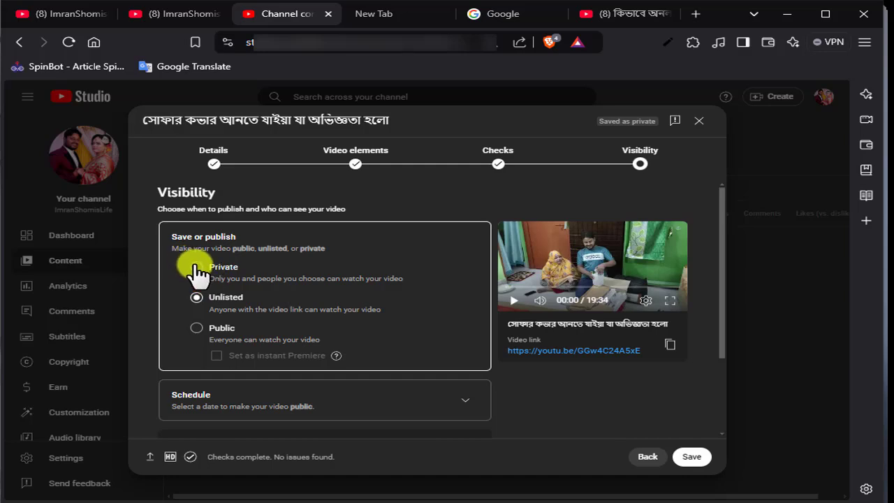
pyautogui.click(196, 329)
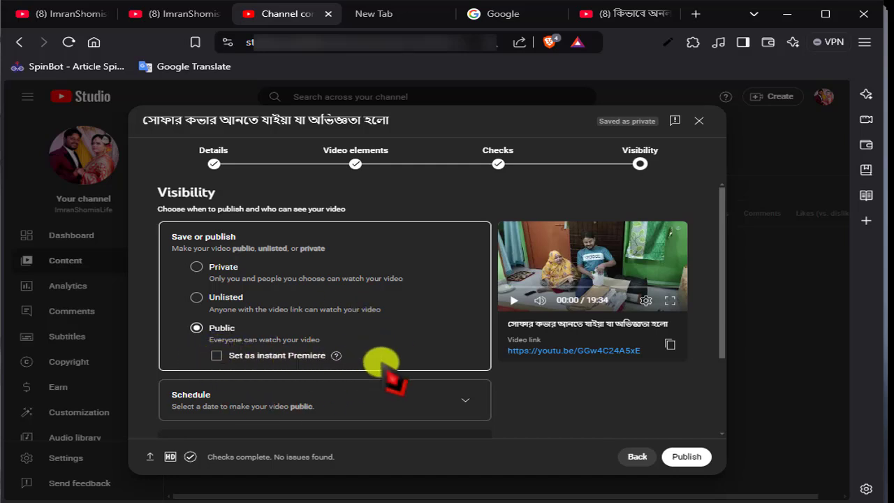
# Review the visibility settings and pre-publish guidance, and publish the video as public
pyautogui.scroll(-1, 301, 380)
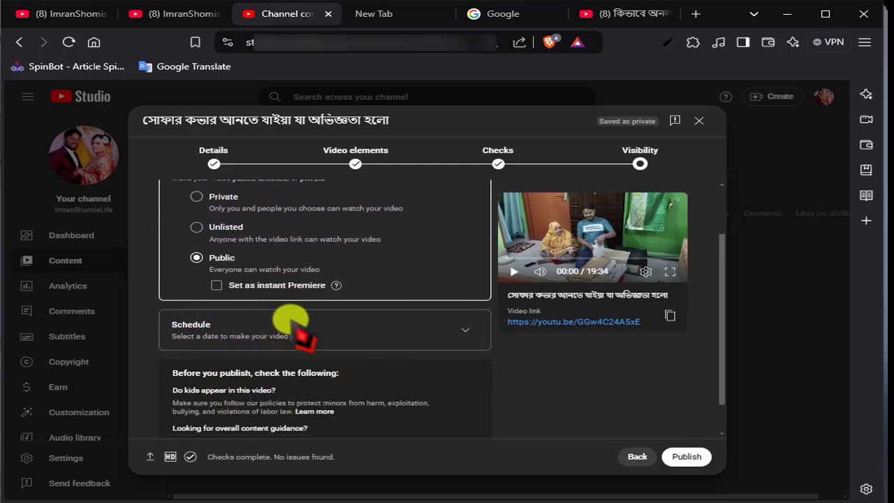
pyautogui.scroll(-1, 245, 370)
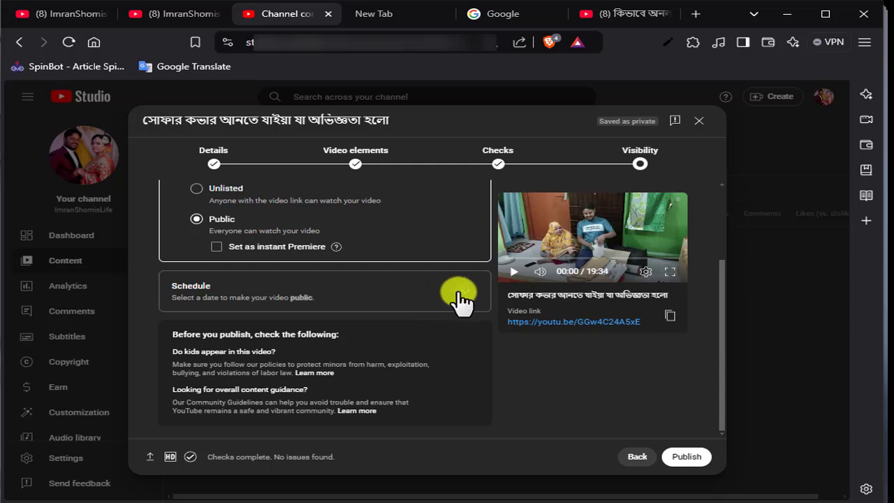
pyautogui.scroll(1, 278, 367)
pyautogui.scroll(3, 277, 366)
pyautogui.scroll(-4, 429, 415)
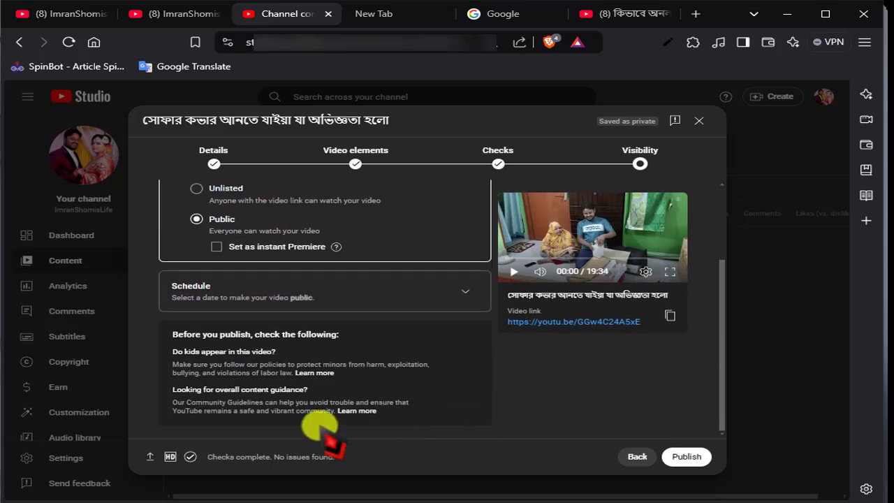
pyautogui.scroll(3, 326, 269)
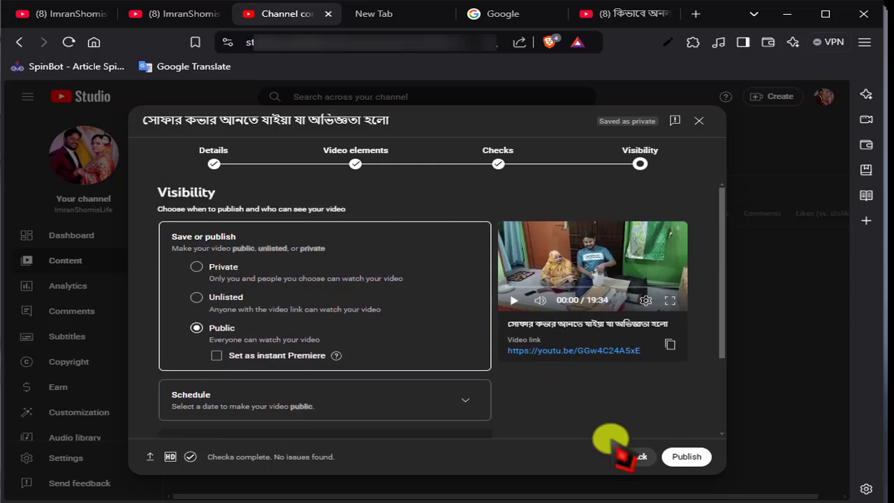
pyautogui.click(688, 458)
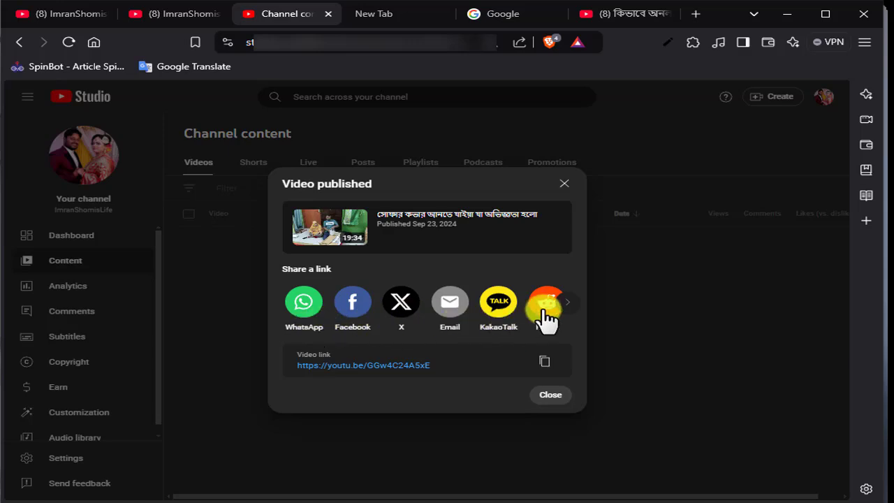
# Look through the link-sharing services offered for the published video and dismiss the sharing dialog
pyautogui.click(570, 304)
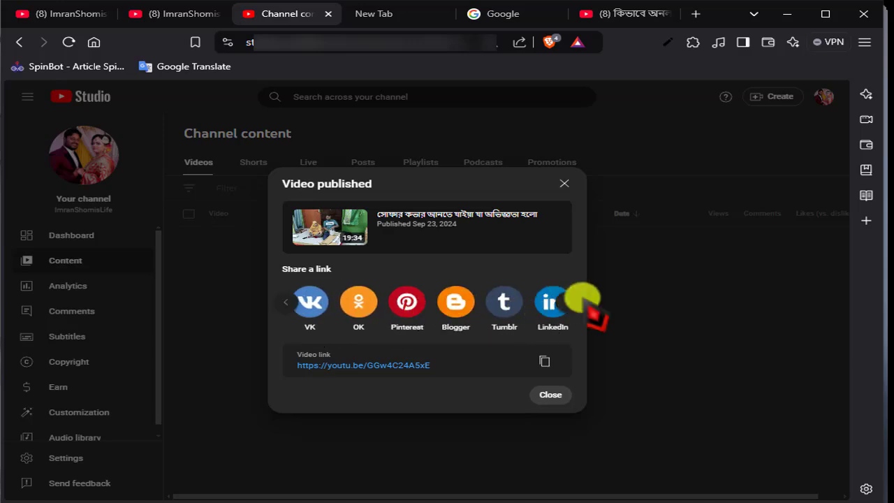
pyautogui.click(567, 305)
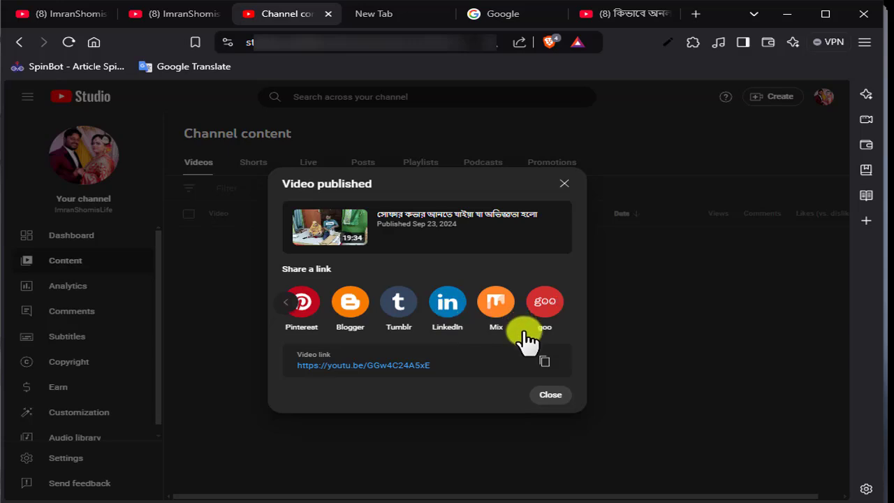
pyautogui.click(554, 397)
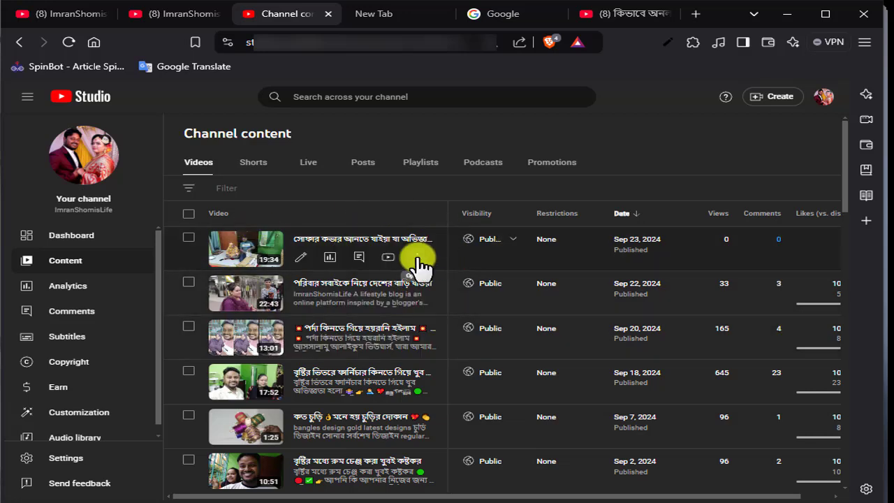
# Examine the newly published video's extra options and its visibility choices in the channel content list without changing them
pyautogui.click(418, 258)
pyautogui.click(423, 191)
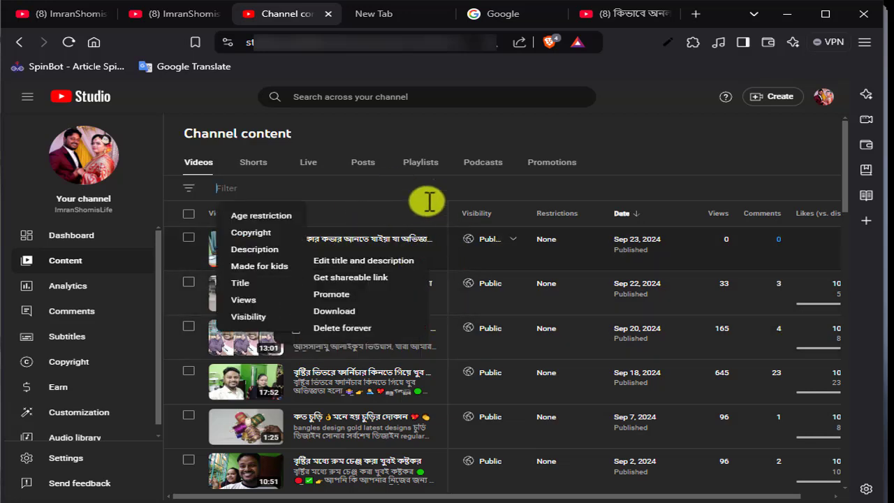
pyautogui.click(507, 244)
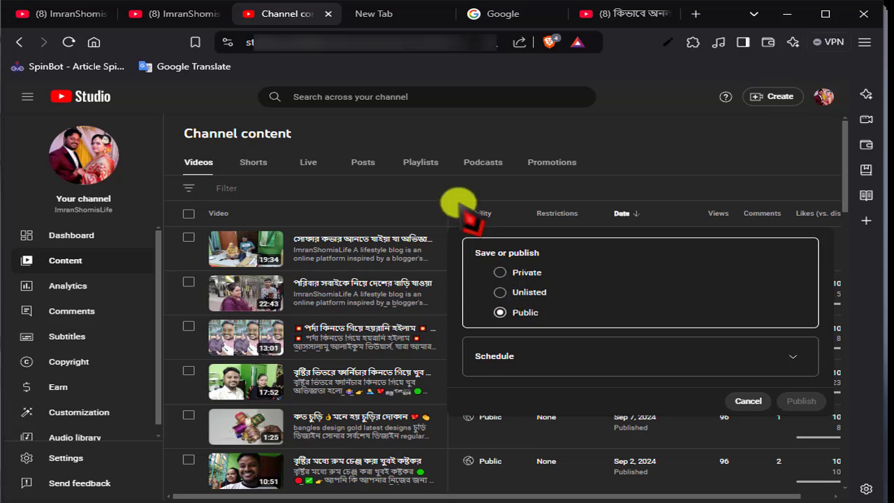
pyautogui.click(419, 210)
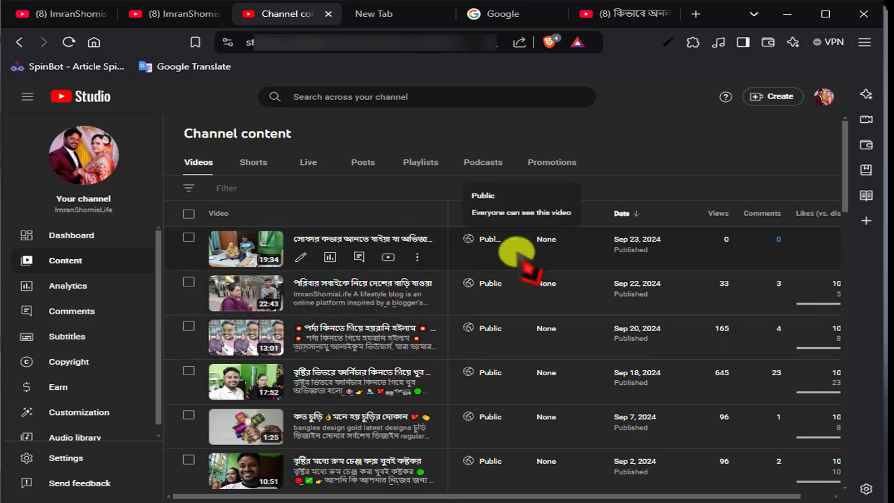
pyautogui.click(517, 246)
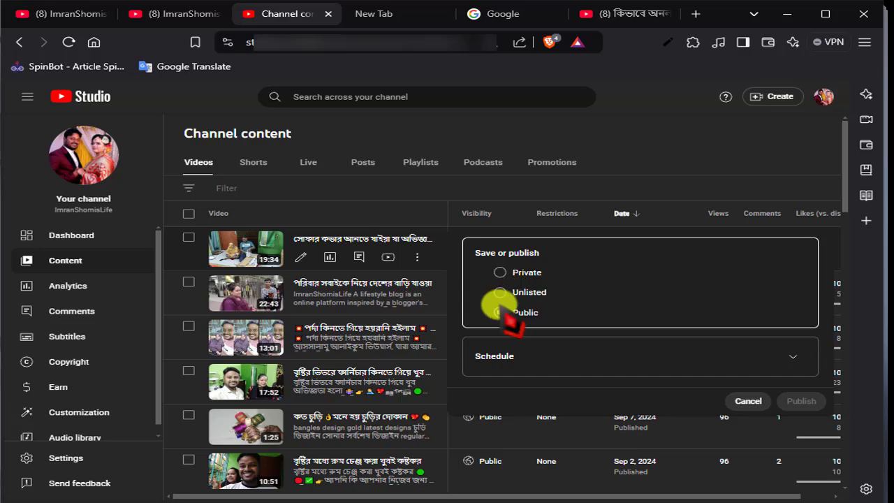
pyautogui.click(393, 191)
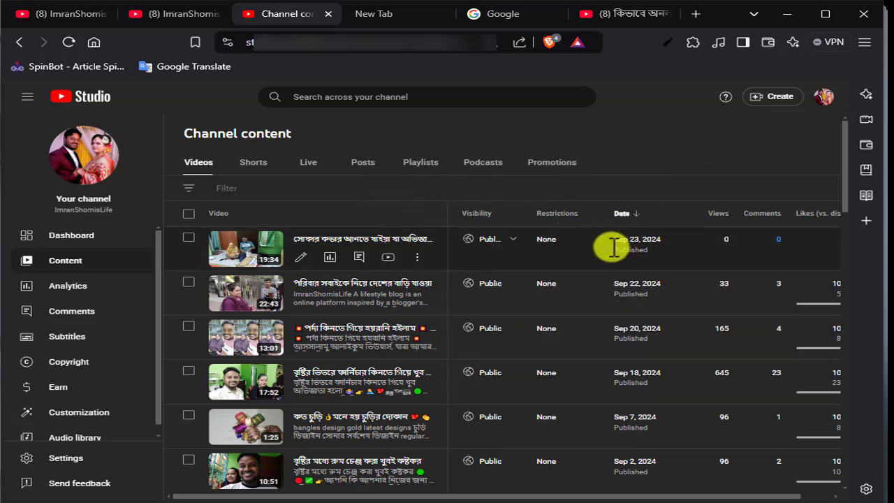
pyautogui.click(521, 248)
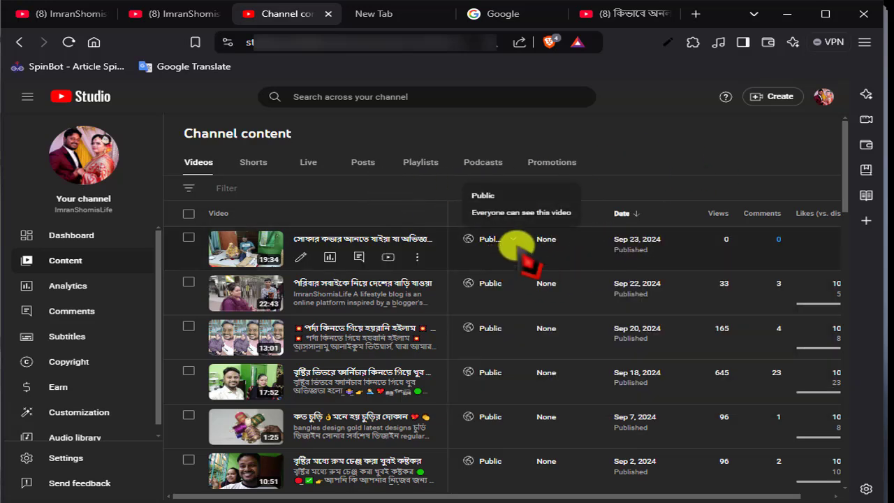
pyautogui.click(521, 249)
pyautogui.click(643, 185)
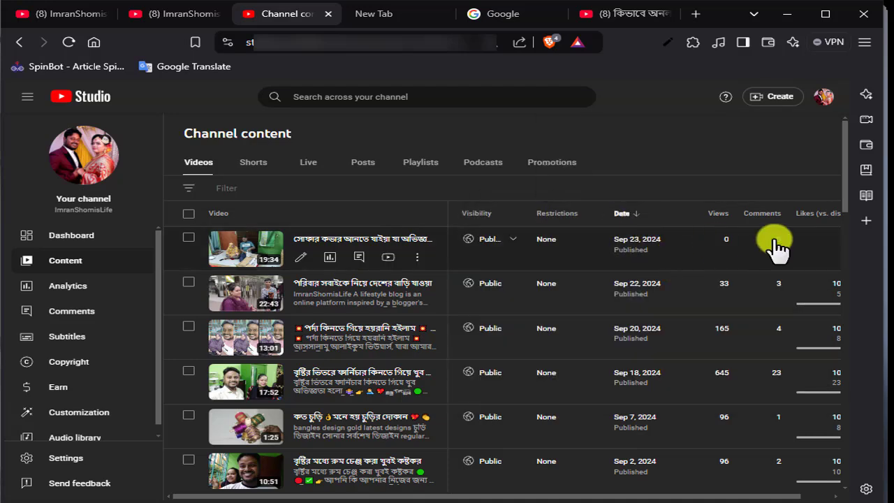
# Look through the channel's video list, examining the visibility, restrictions, dates, views and comments
pyautogui.scroll(-10, 633, 364)
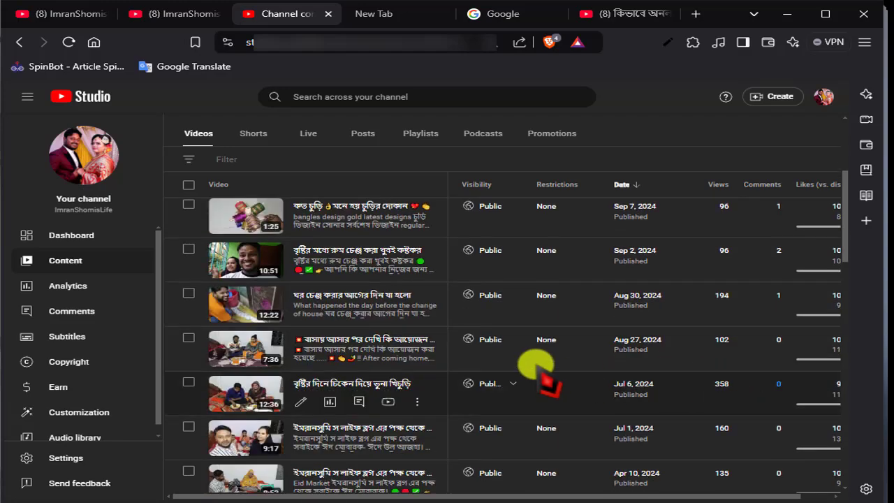
pyautogui.scroll(-3, 627, 376)
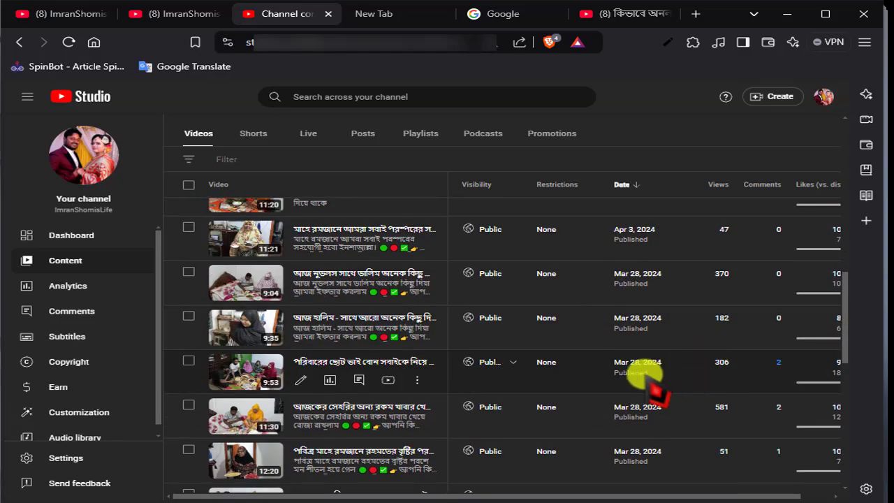
pyautogui.scroll(-3, 572, 359)
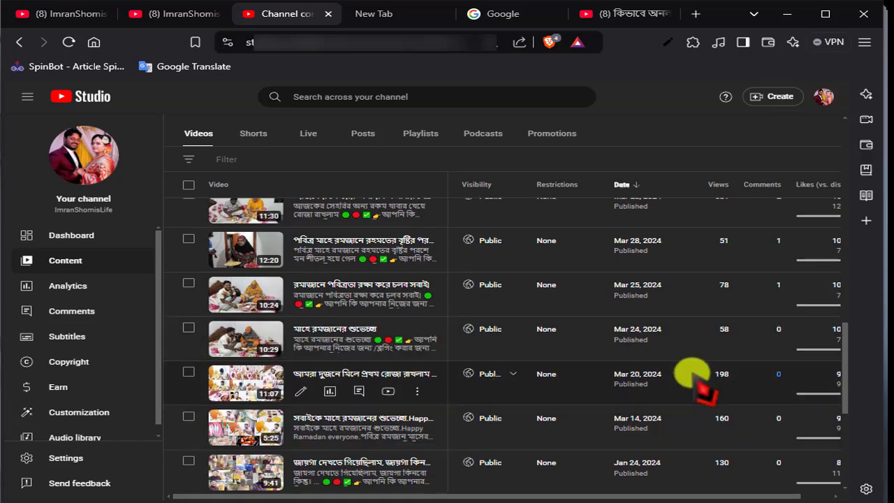
pyautogui.scroll(5, 693, 375)
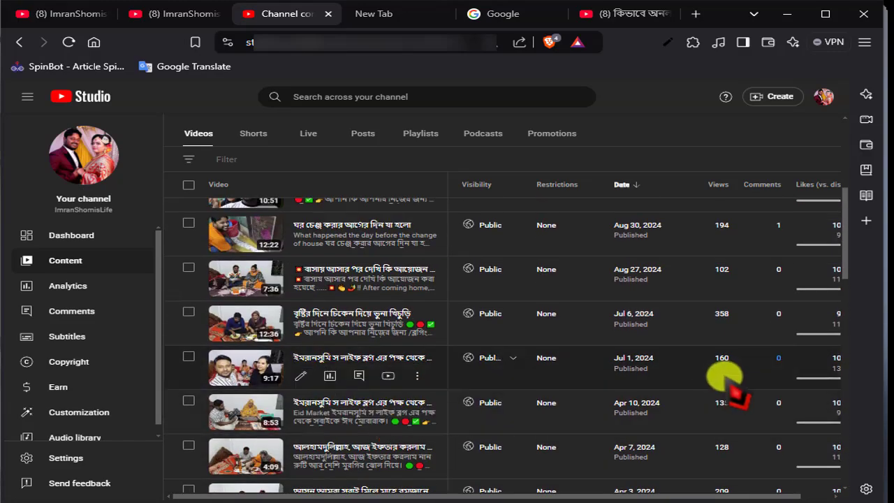
pyautogui.scroll(5, 369, 359)
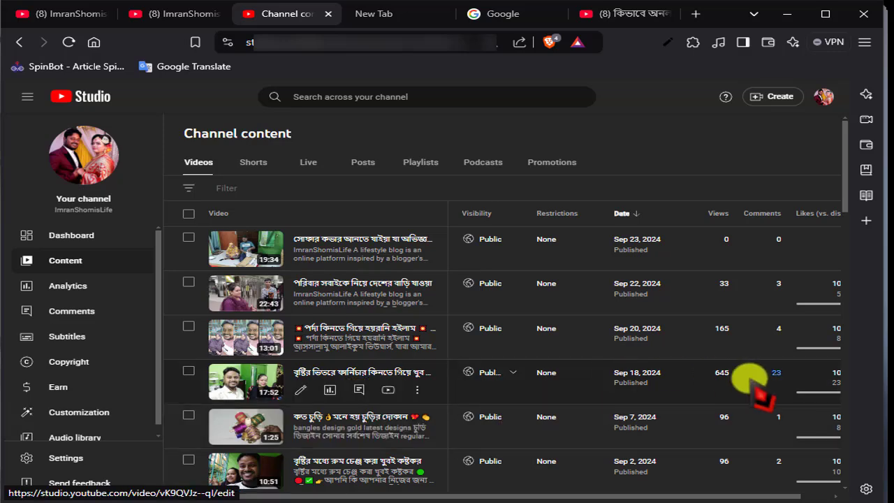
pyautogui.scroll(-10, 749, 379)
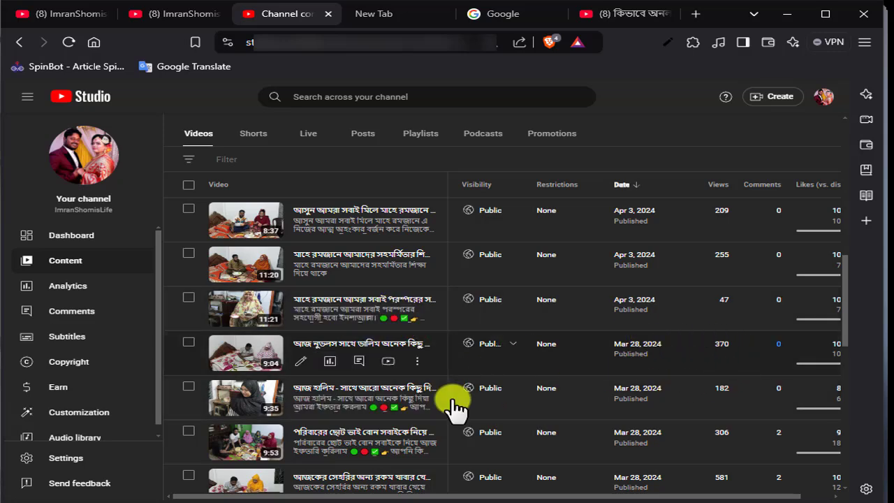
pyautogui.scroll(-4, 391, 381)
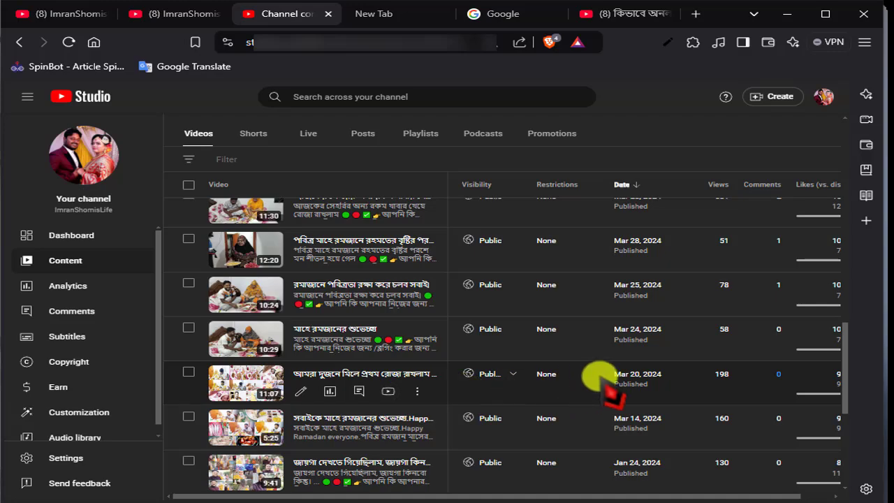
pyautogui.scroll(8, 600, 380)
# Switch to the ImranShomisLife channel page, look through its linked A Q Technical Training Center channel, and return
pyautogui.click(174, 13)
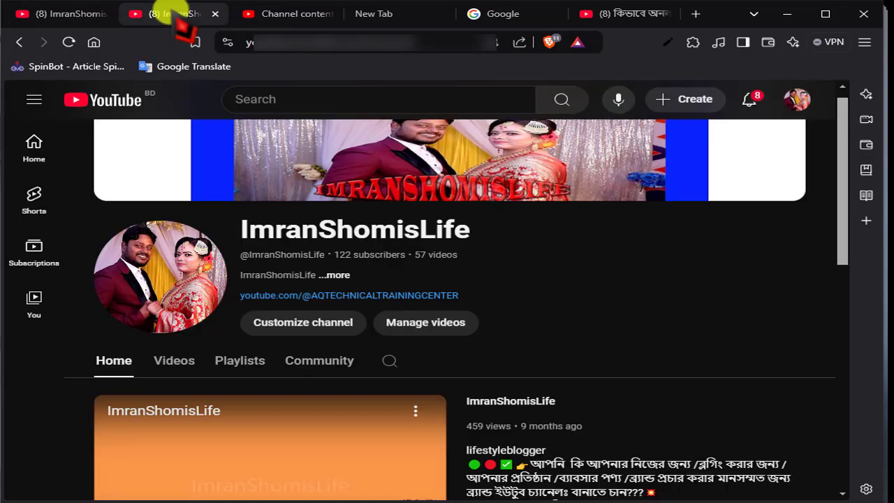
pyautogui.click(334, 302)
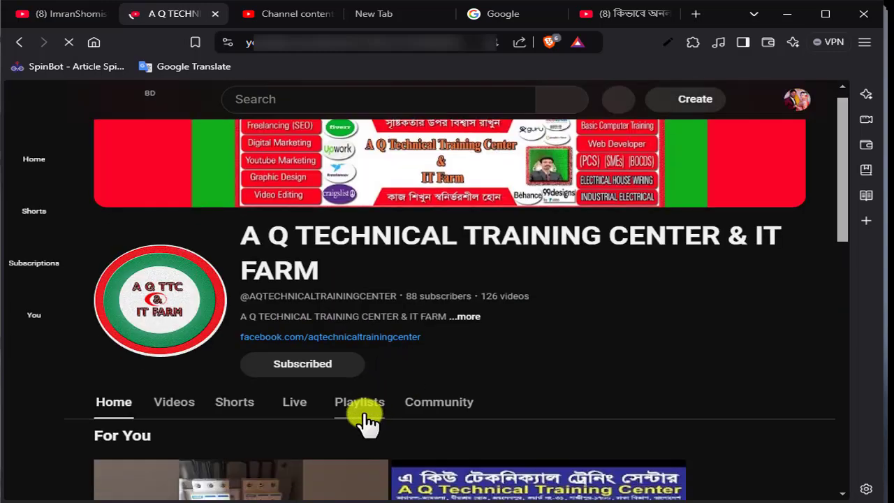
pyautogui.scroll(-2, 368, 419)
pyautogui.scroll(-3, 420, 290)
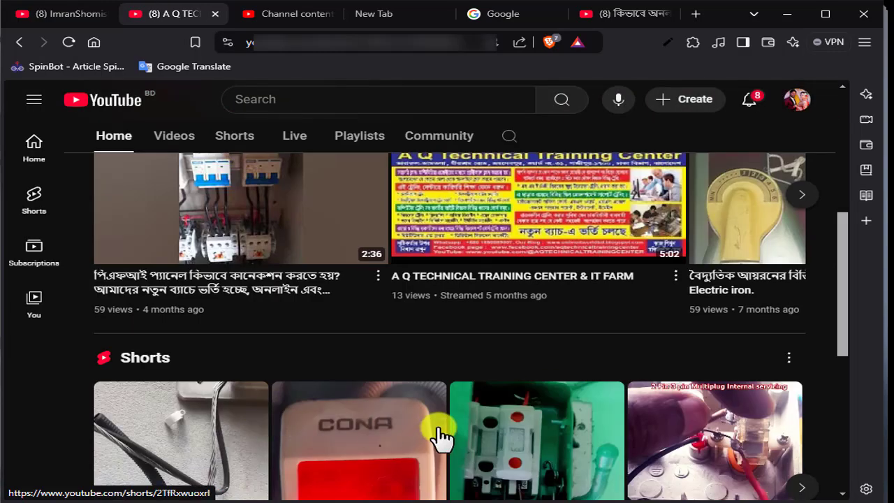
pyautogui.scroll(5, 440, 438)
pyautogui.click(19, 44)
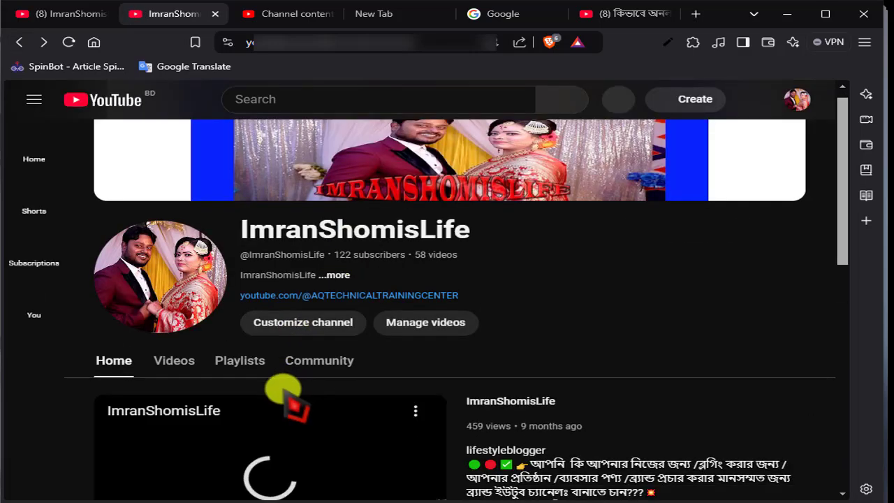
# Open the A Q Technical Training Center channel linked from ImranShomisLife, look over its home page, and go back
pyautogui.click(308, 296)
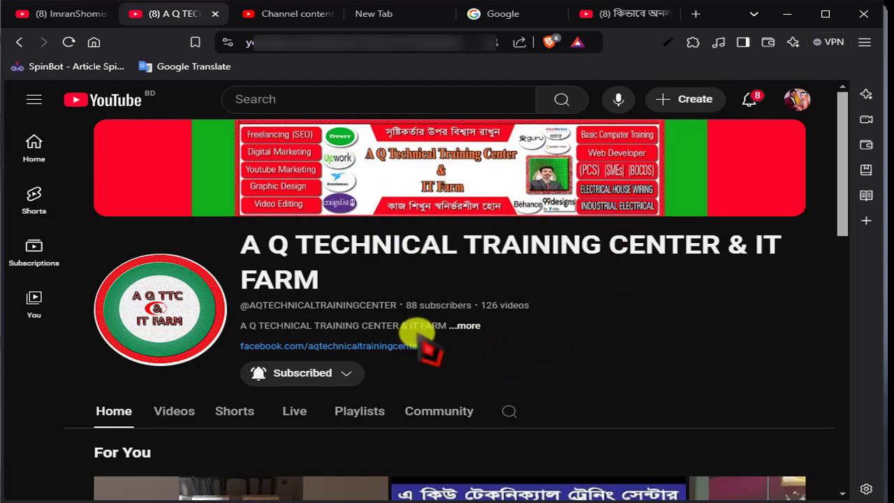
pyautogui.scroll(-5, 405, 350)
pyautogui.scroll(2, 559, 359)
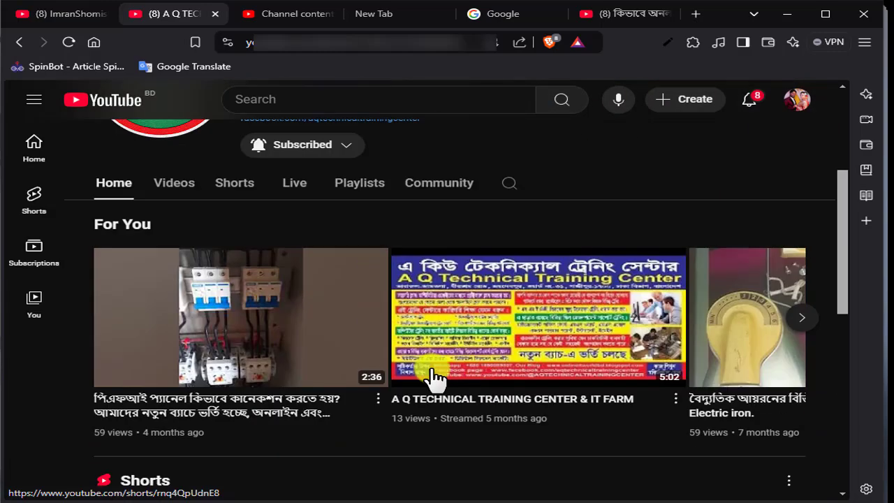
pyautogui.scroll(3, 433, 377)
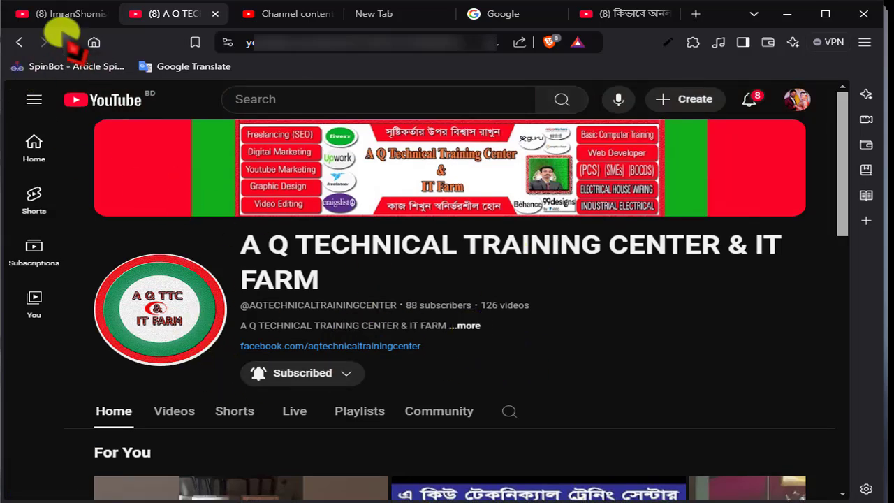
pyautogui.click(21, 42)
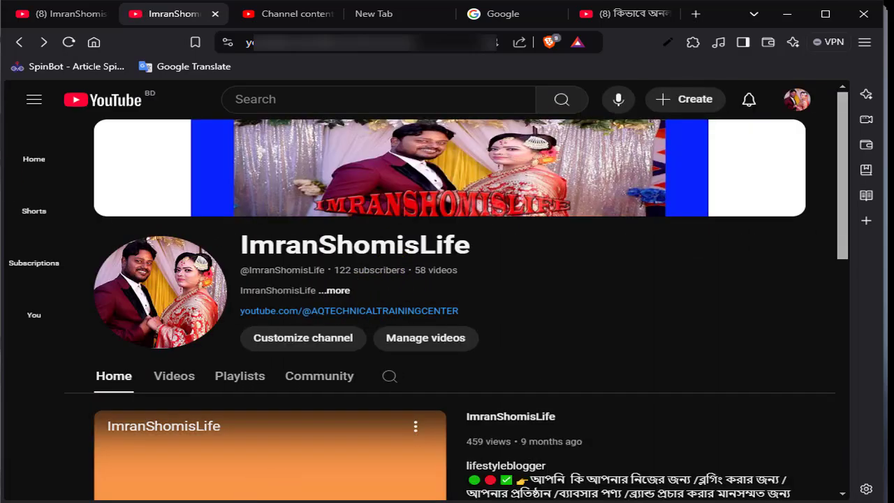
# Pause the ImranShomisLife channel trailer and look over the channel's header, links and featured video description
pyautogui.scroll(-2, 199, 412)
pyautogui.click(120, 424)
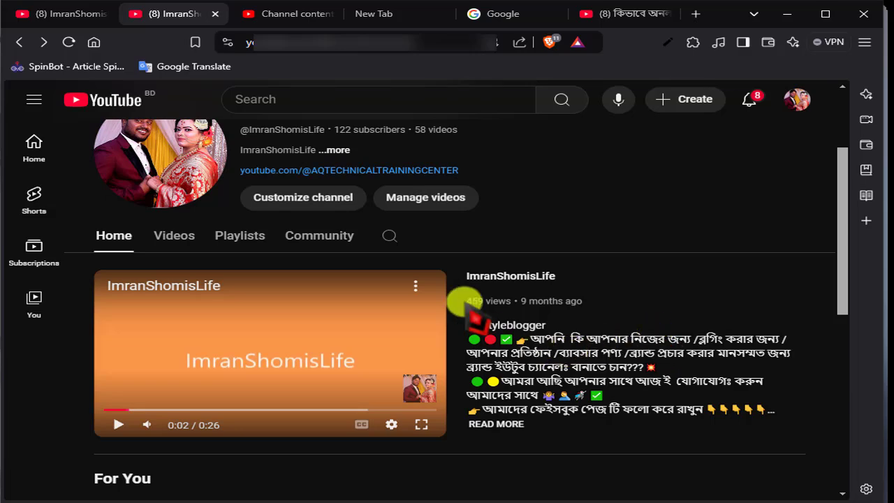
pyautogui.scroll(1, 569, 314)
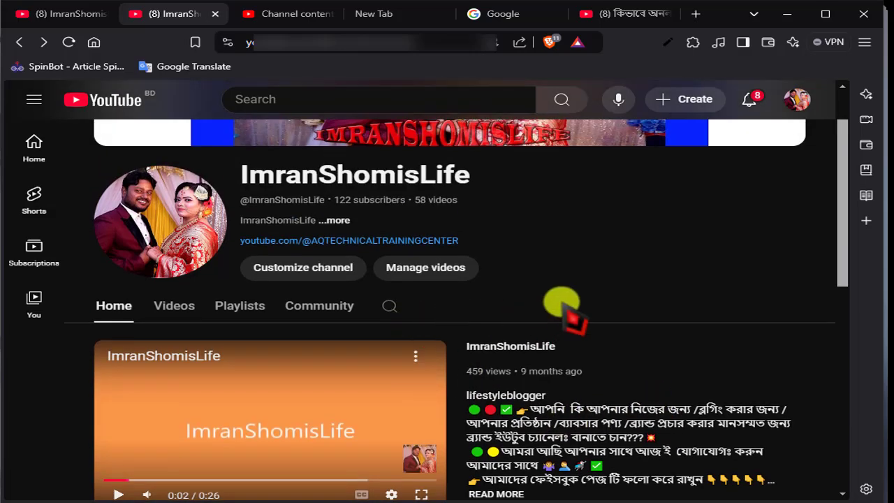
pyautogui.scroll(1, 552, 297)
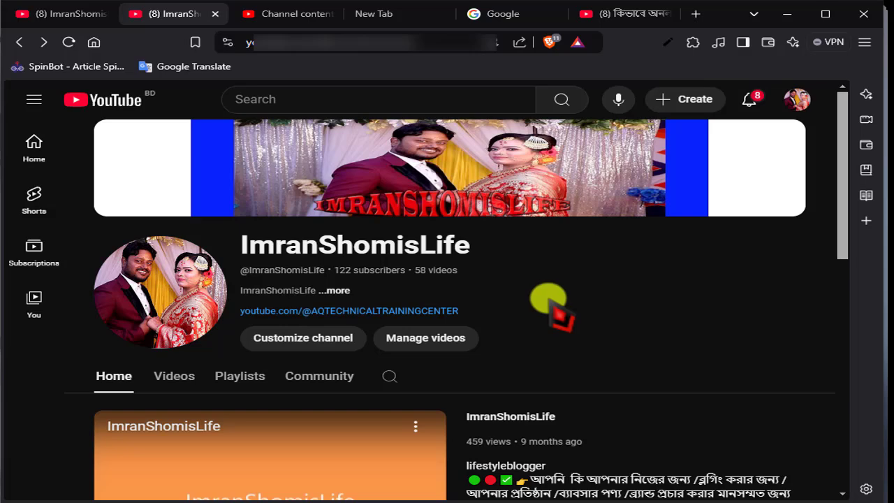
pyautogui.scroll(-2, 513, 375)
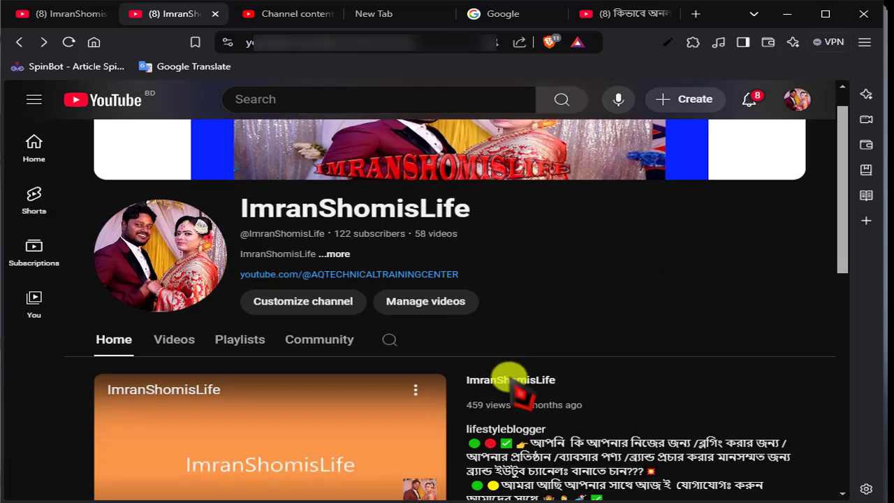
pyautogui.scroll(1, 682, 340)
pyautogui.scroll(2, 294, 278)
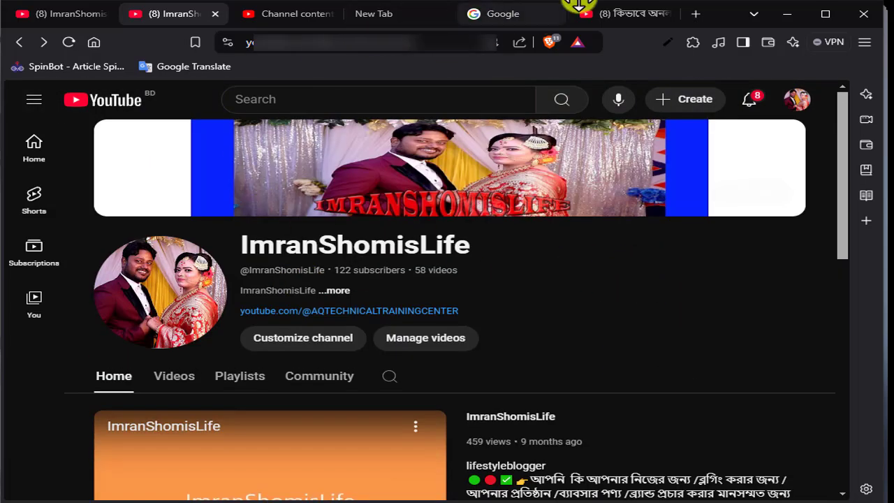
# View the open A Q Technical Training Center video about writing Bangla online and return to the ImranShomisLife channel page
pyautogui.click(624, 15)
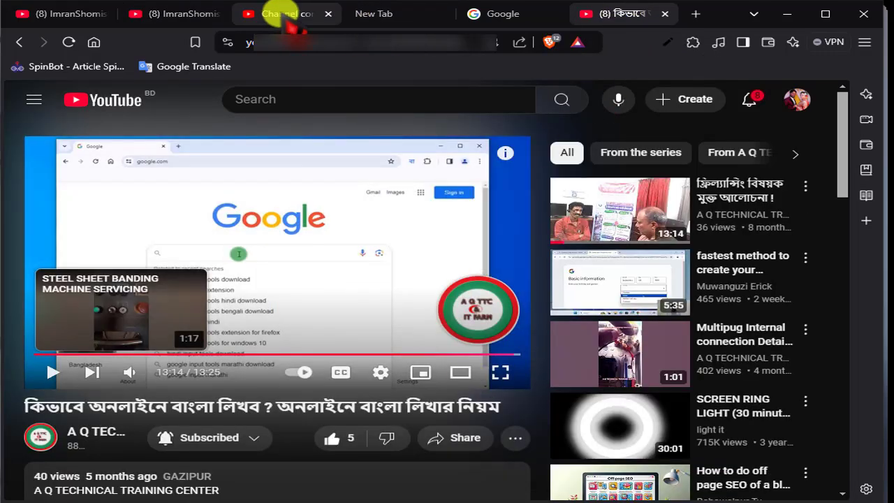
pyautogui.click(287, 15)
pyautogui.click(166, 16)
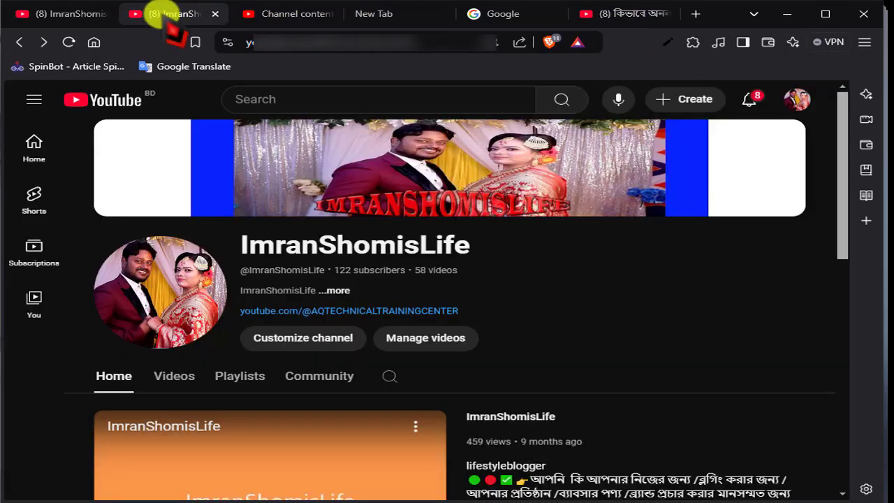
# In the Studio channel content list, examine the title and description of the Sep 7, 2024 bangles video and cancel the editing
pyautogui.click(288, 14)
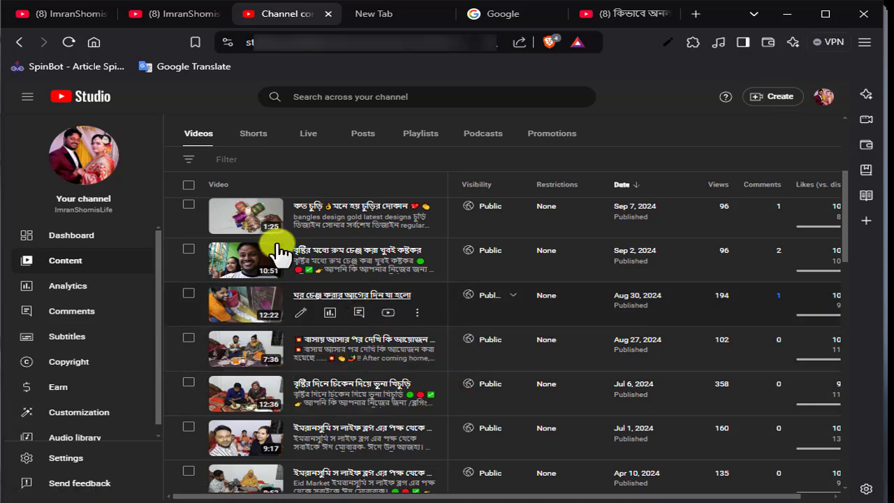
pyautogui.click(417, 225)
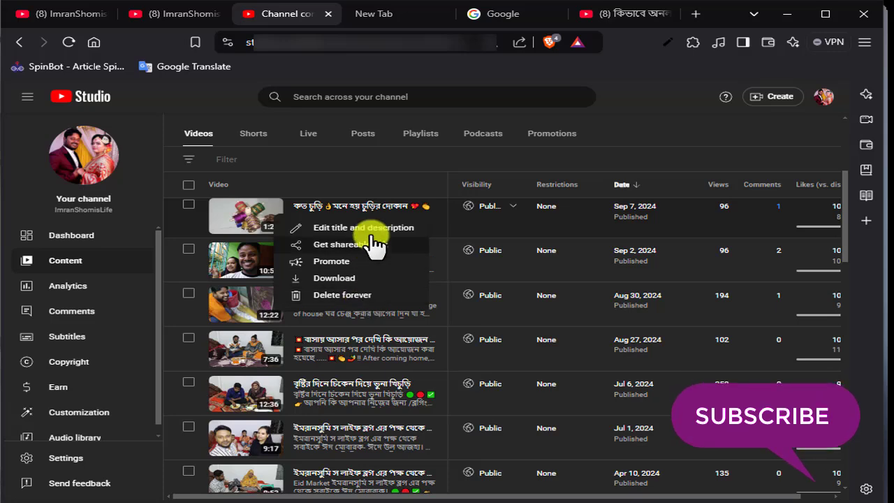
pyautogui.click(346, 231)
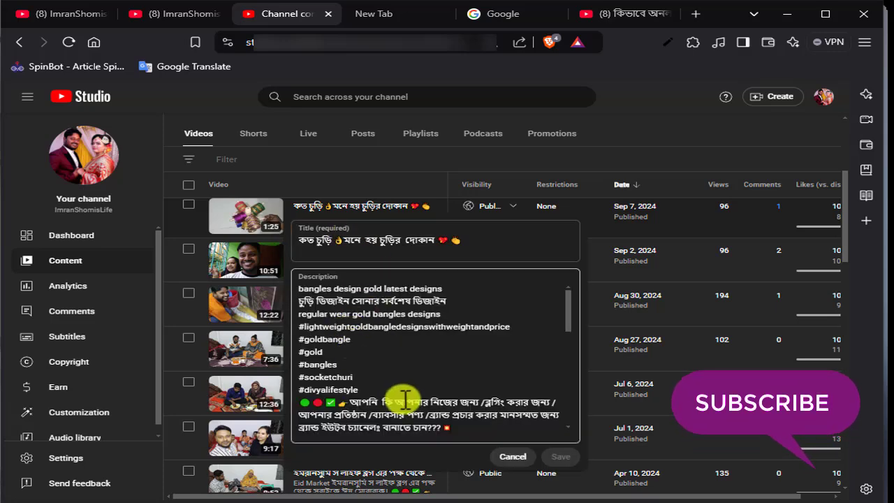
pyautogui.scroll(-5, 402, 398)
pyautogui.scroll(5, 402, 398)
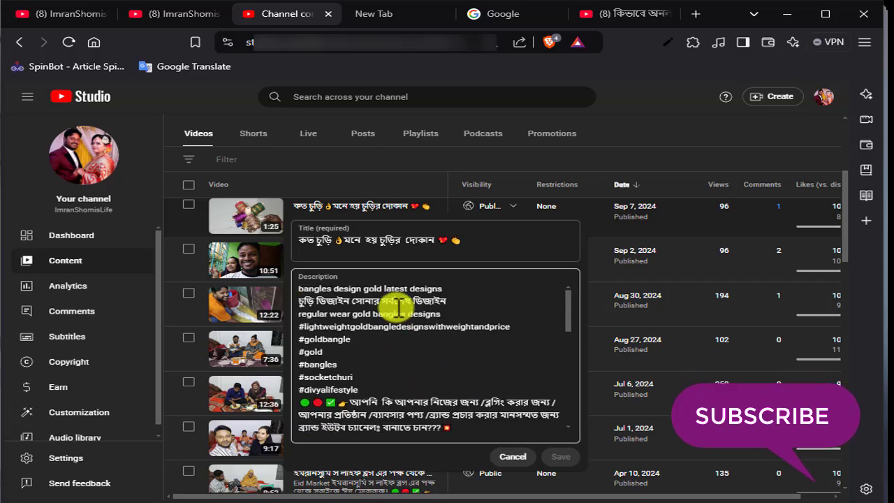
pyautogui.click(515, 456)
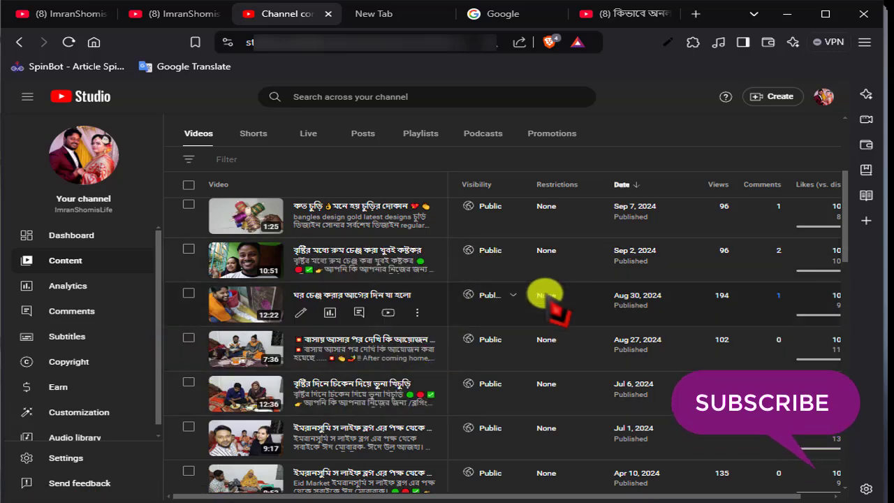
pyautogui.scroll(3, 510, 224)
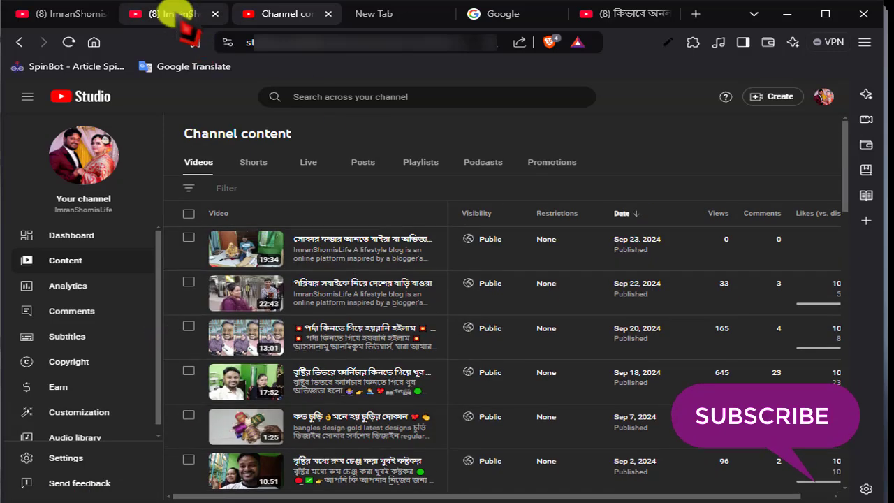
# Return to the ImranShomisLife channel page showing the new upload, reload it, and review the new video's listing under For You
pyautogui.click(175, 12)
pyautogui.click(73, 12)
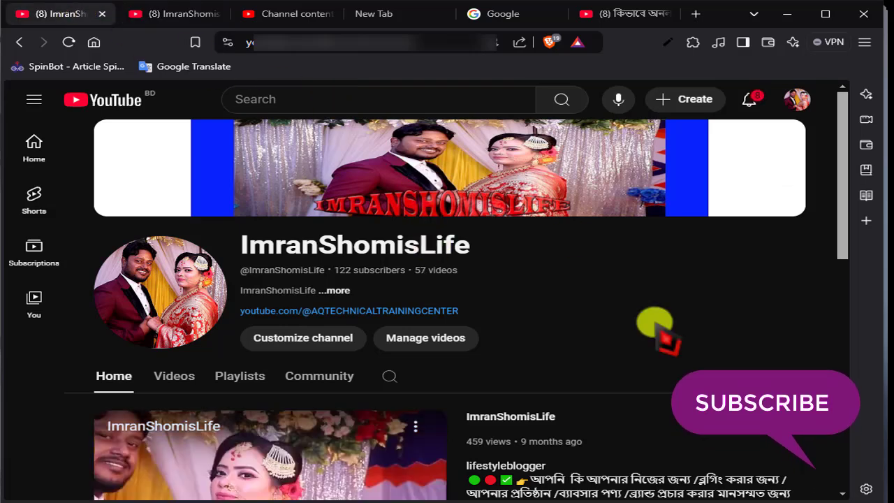
pyautogui.click(294, 14)
pyautogui.click(175, 14)
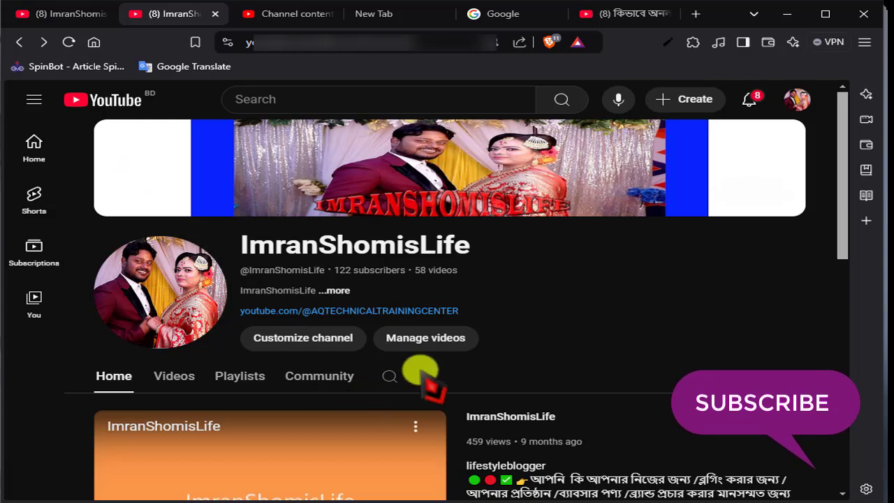
pyautogui.scroll(-5, 299, 399)
pyautogui.scroll(-2, 230, 402)
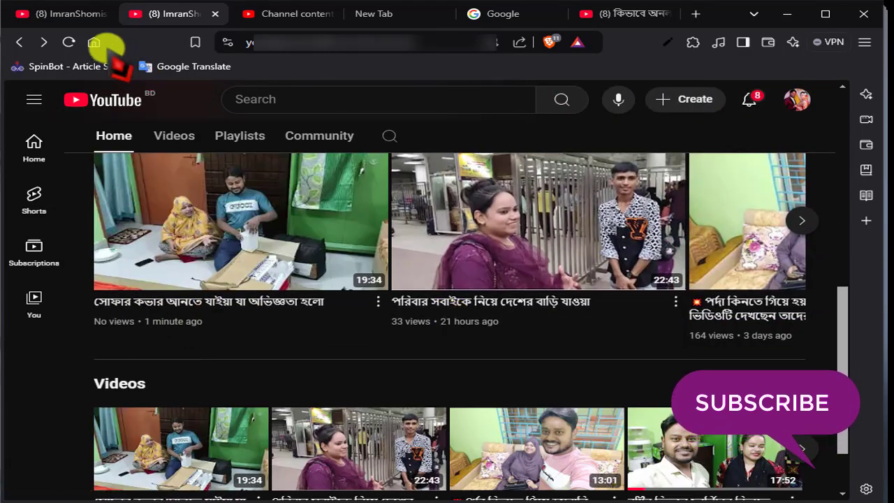
pyautogui.click(68, 42)
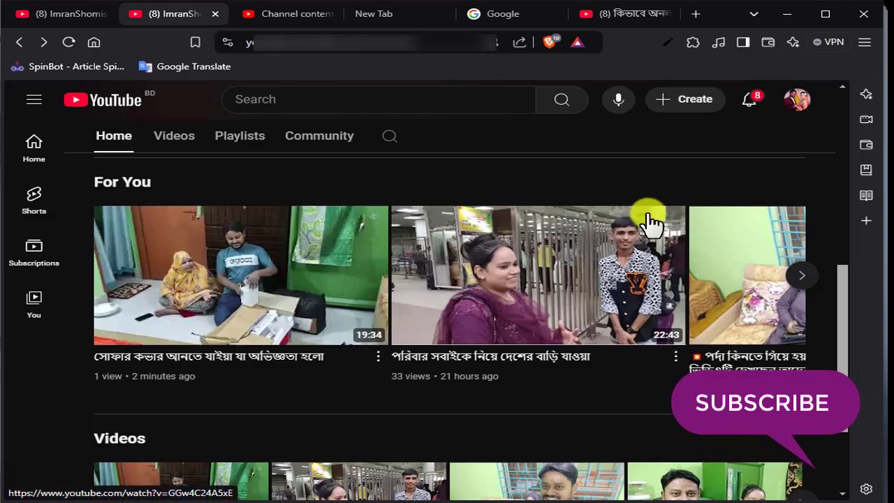
pyautogui.scroll(3, 649, 220)
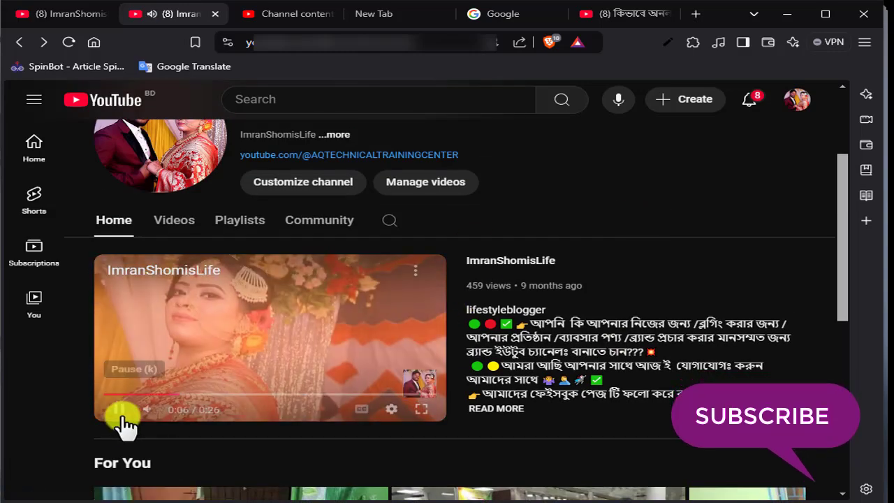